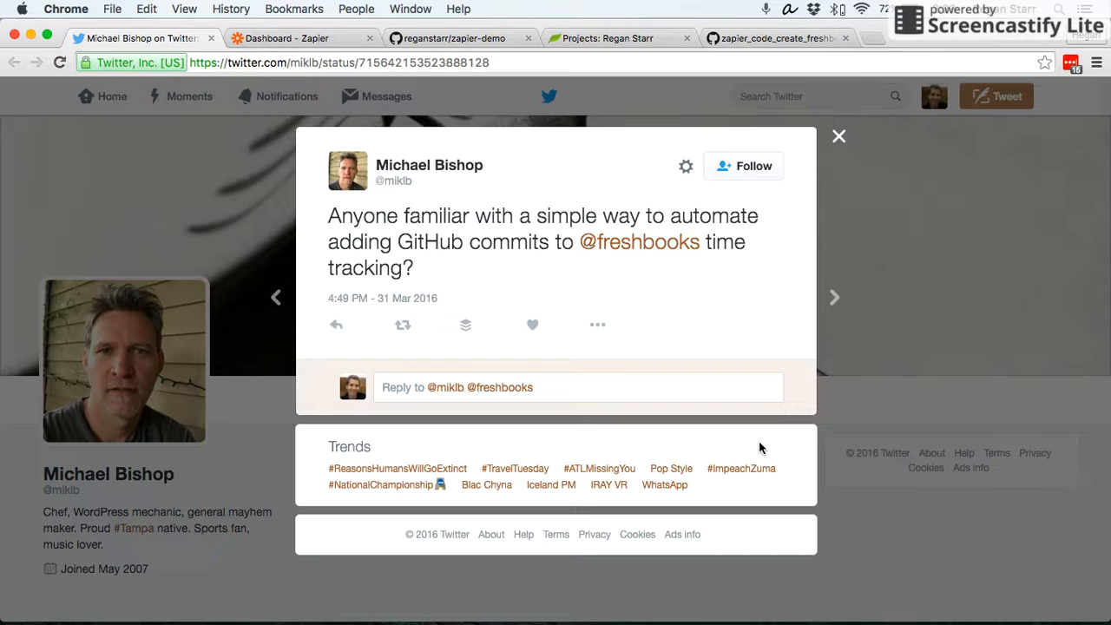
In Zapier, make a new Zap in the Demo folder and choose FreshBooks as the app for its action step
{"action": "left_click", "coordinate": [322, 38]}
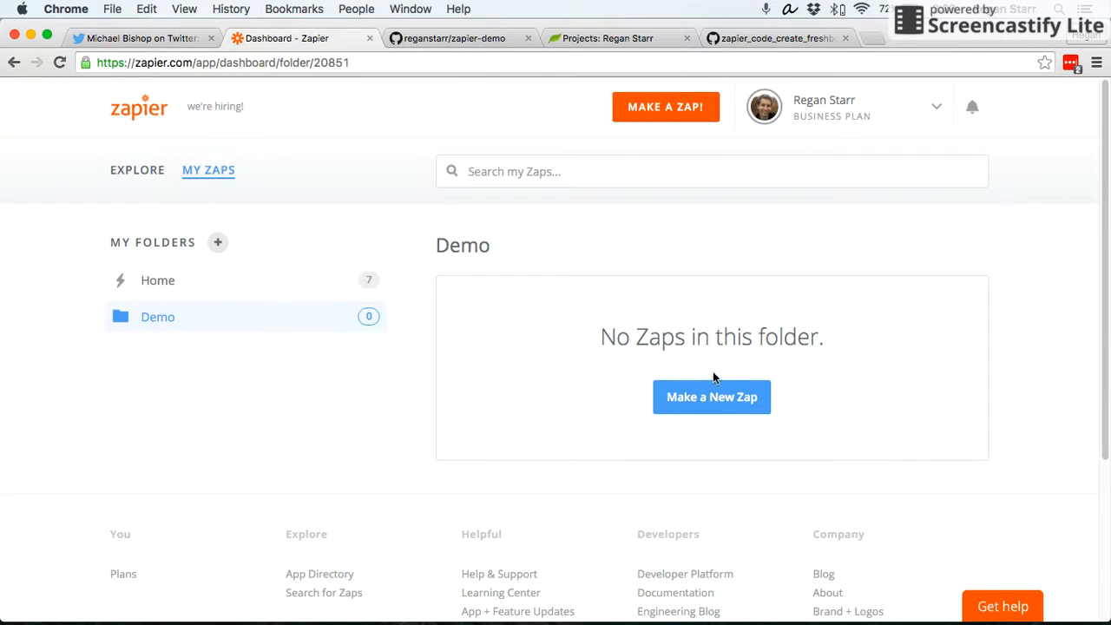
{"action": "left_click", "coordinate": [716, 398]}
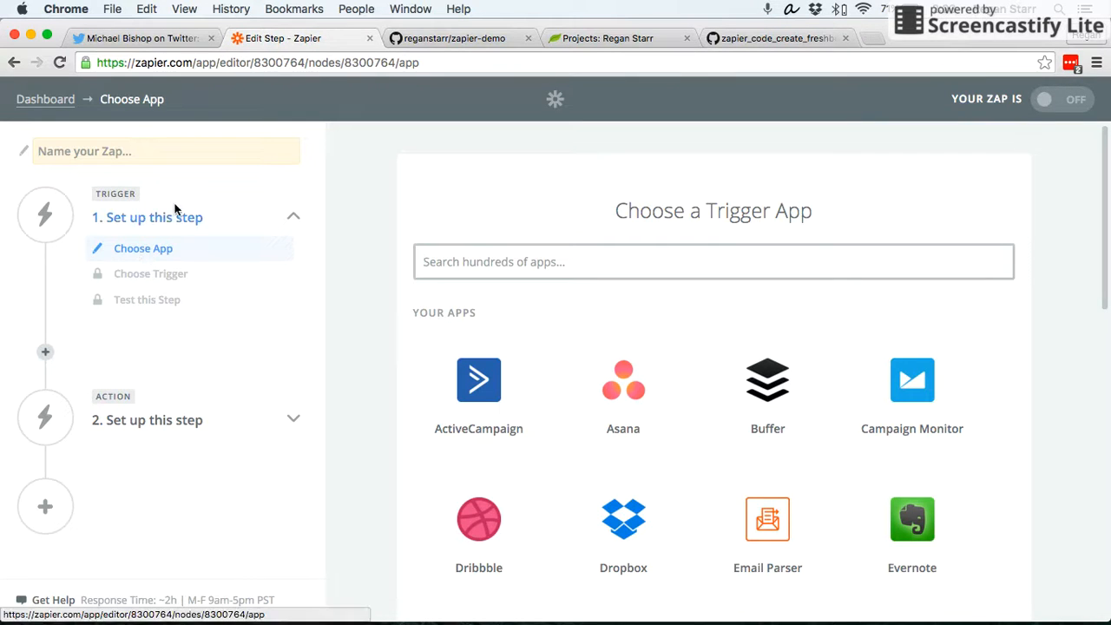
{"action": "left_click", "coordinate": [290, 419]}
{"action": "left_click", "coordinate": [169, 334]}
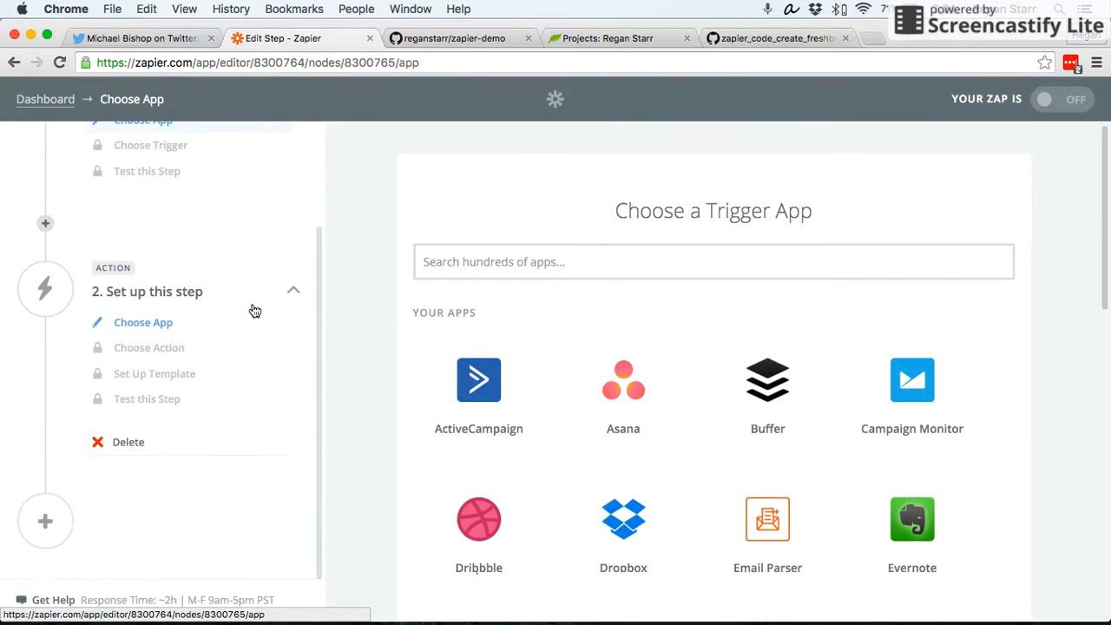
{"action": "left_click", "coordinate": [509, 262]}
{"action": "type", "text": "fresh"}
{"action": "key", "text": "Return"}
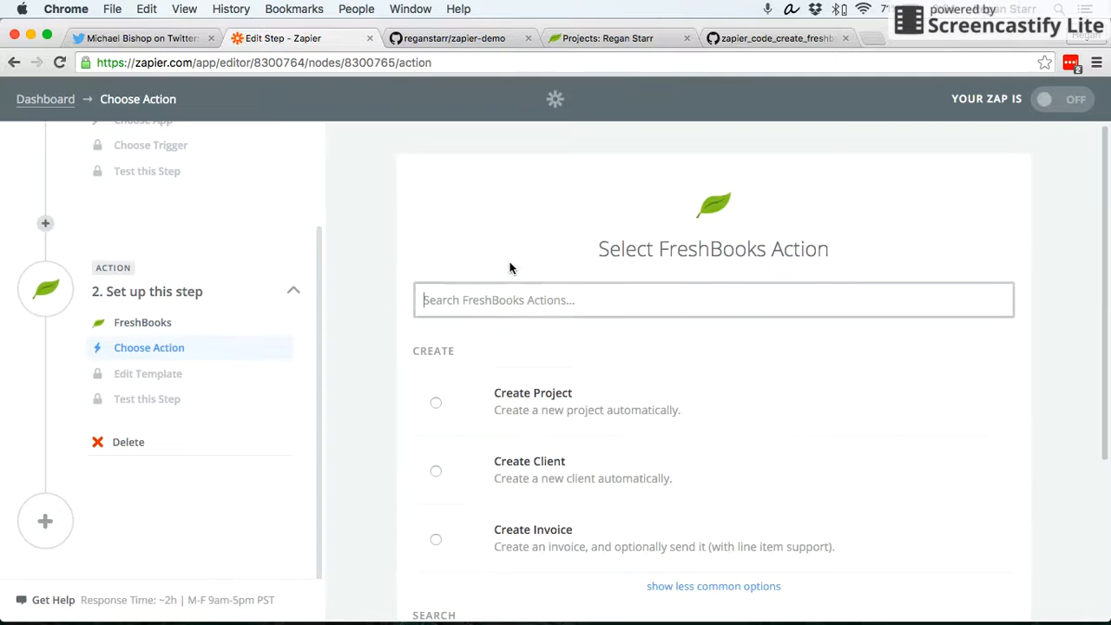
Set the FreshBooks action to Create Time Entry and continue with Freshbooks Account #1
{"action": "scroll", "coordinate": [528, 293], "scroll_direction": "down", "scroll_amount": 2}
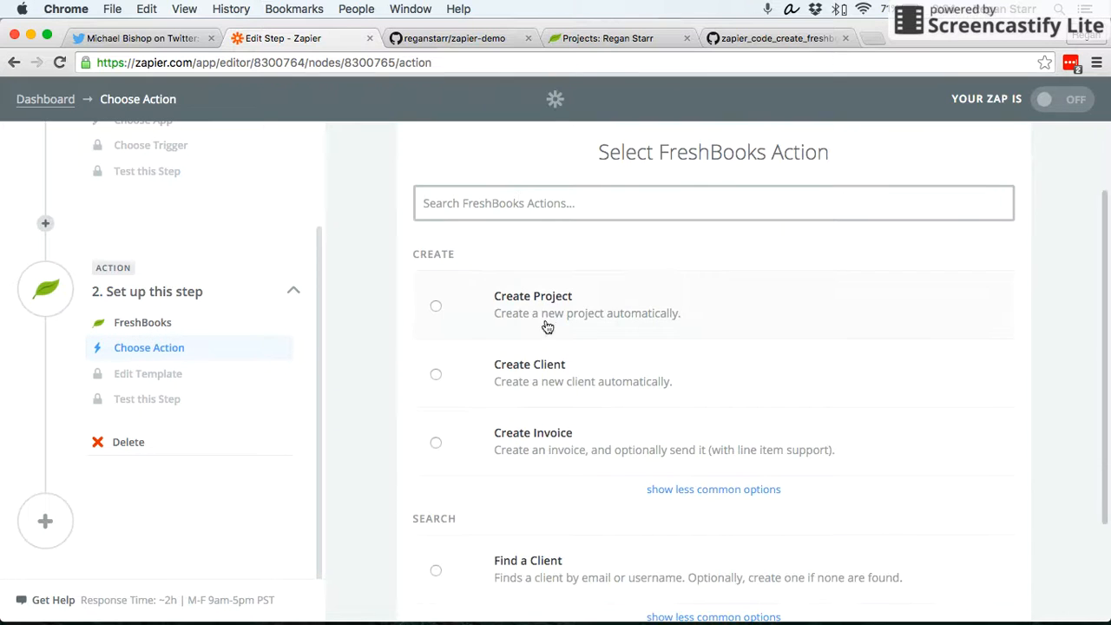
{"action": "left_click", "coordinate": [685, 491]}
{"action": "scroll", "coordinate": [683, 438], "scroll_direction": "down", "scroll_amount": 3}
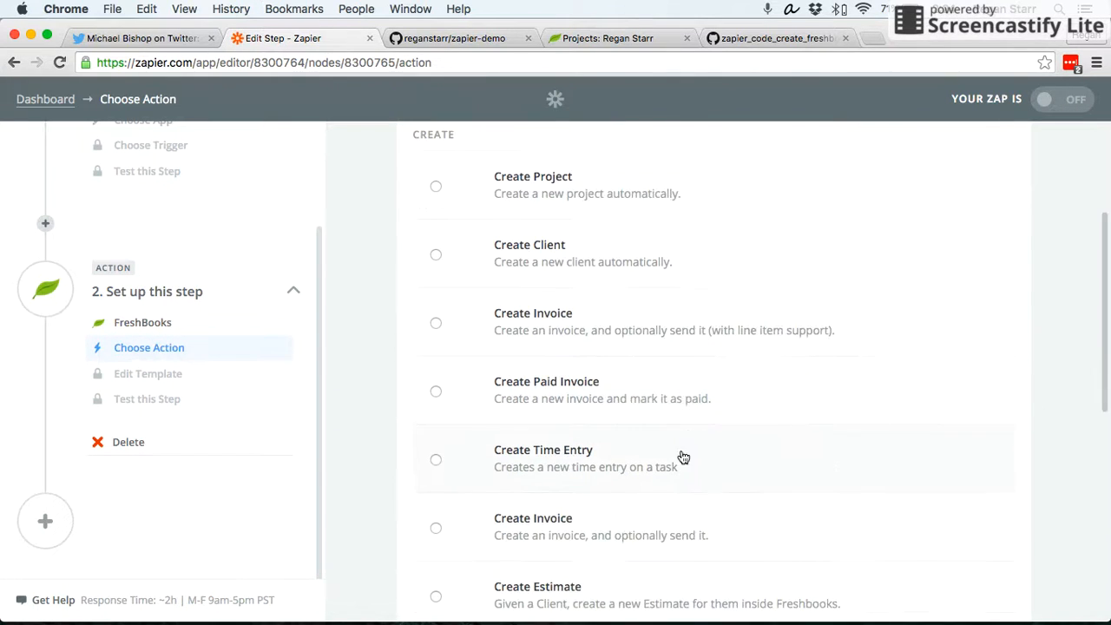
{"action": "left_click", "coordinate": [678, 478]}
{"action": "scroll", "coordinate": [1047, 420], "scroll_direction": "down", "scroll_amount": 5}
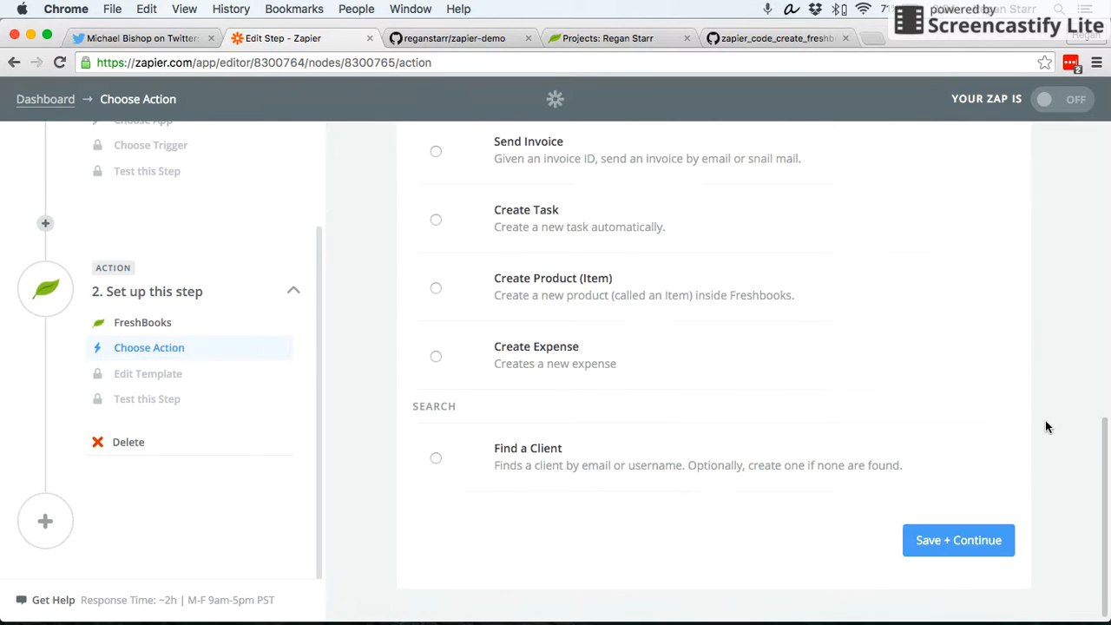
{"action": "left_click", "coordinate": [952, 543]}
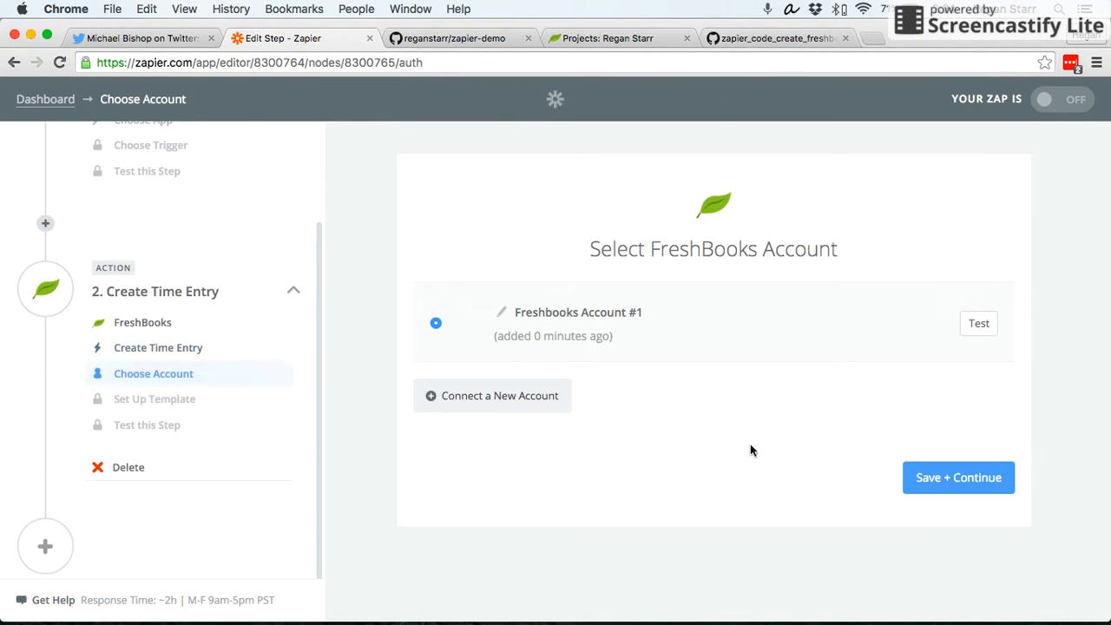
{"action": "left_click", "coordinate": [950, 476]}
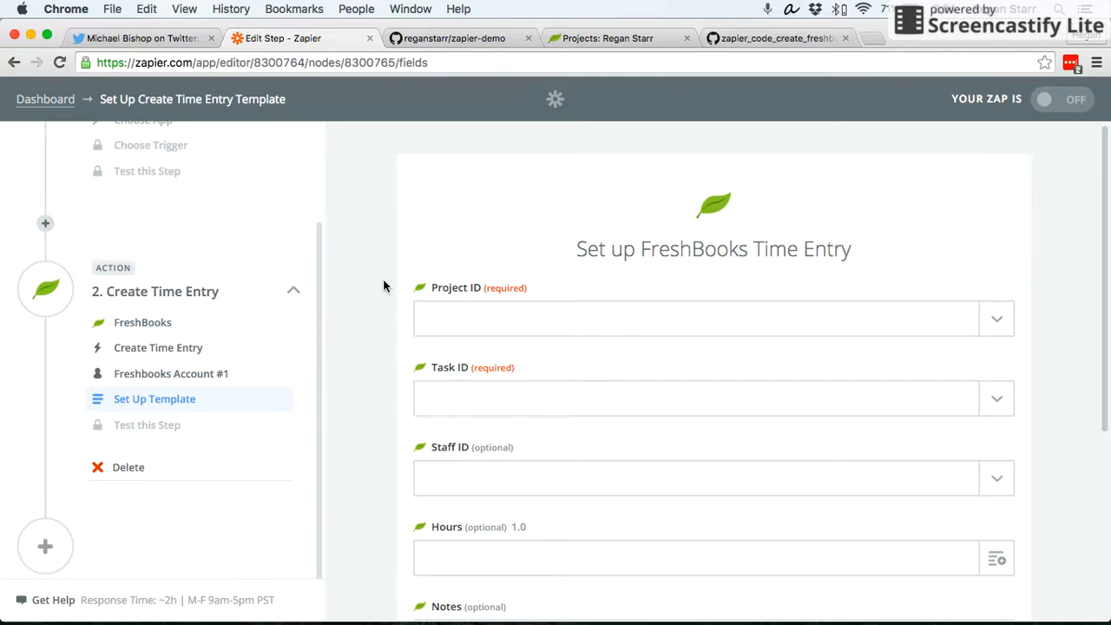
Review the fields of the FreshBooks time entry template, from Project ID down to Date
{"action": "scroll", "coordinate": [382, 278], "scroll_direction": "down", "scroll_amount": 2}
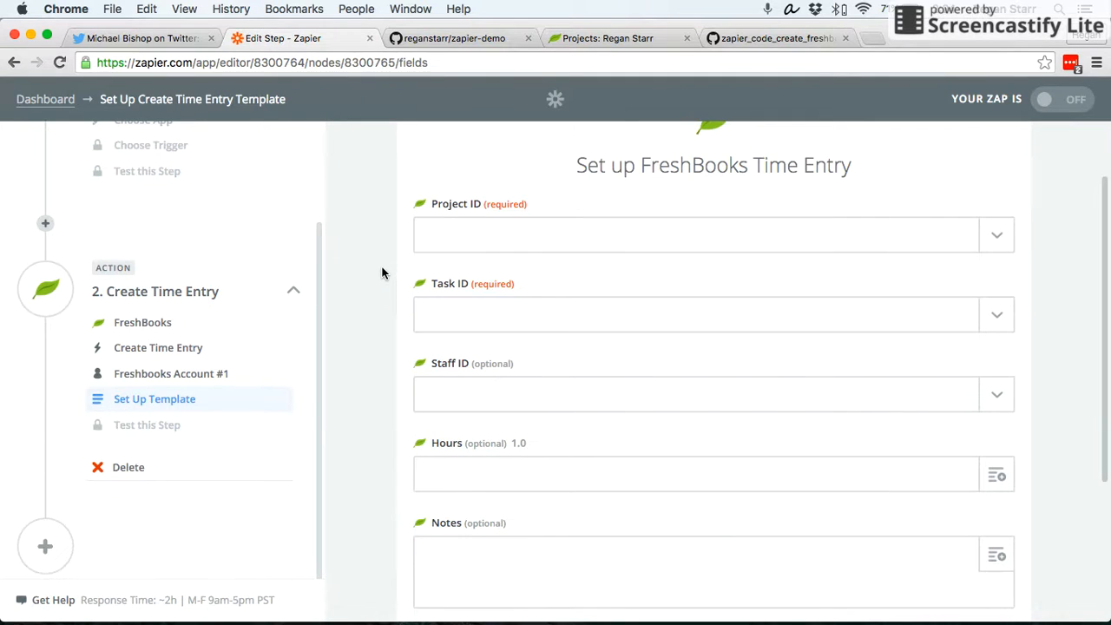
{"action": "scroll", "coordinate": [382, 275], "scroll_direction": "down", "scroll_amount": 2}
{"action": "scroll", "coordinate": [382, 275], "scroll_direction": "down", "scroll_amount": 3}
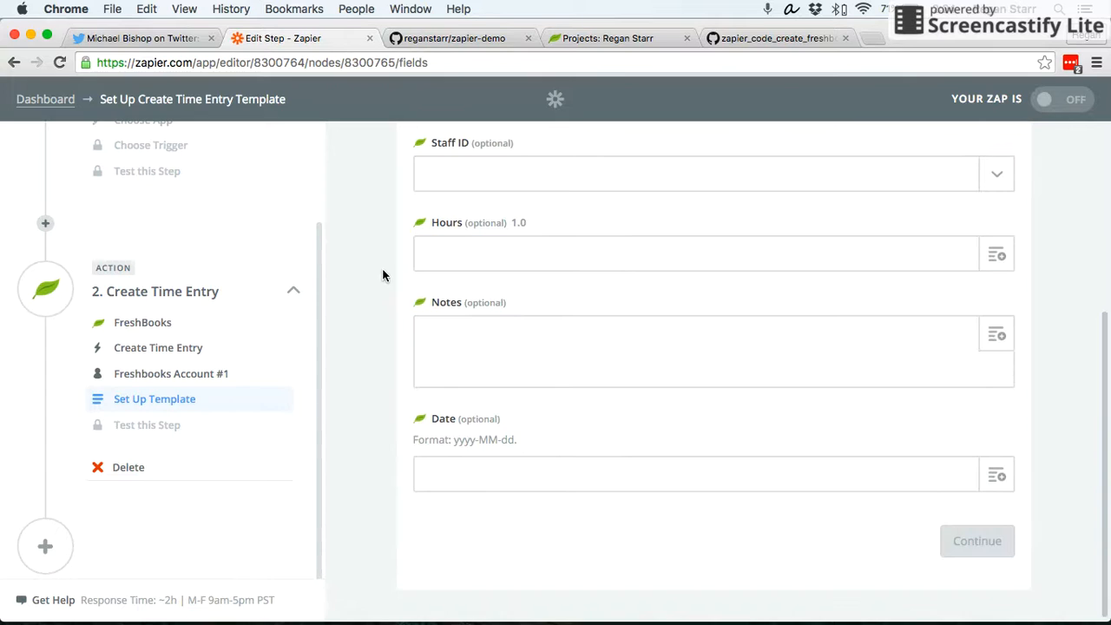
{"action": "scroll", "coordinate": [382, 277], "scroll_direction": "up", "scroll_amount": 6}
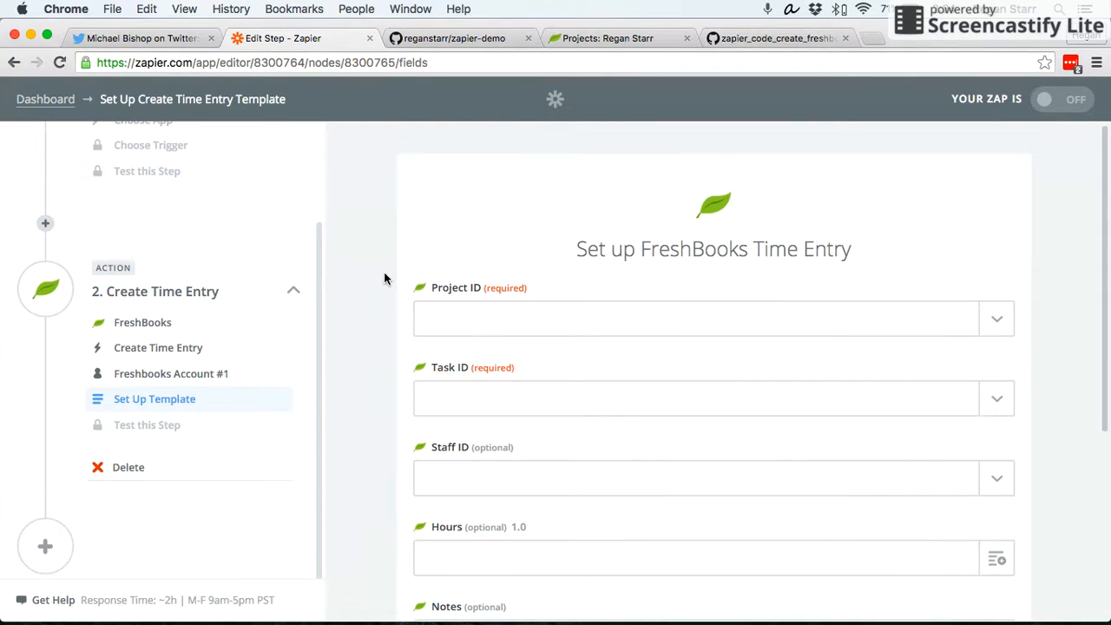
{"action": "scroll", "coordinate": [394, 272], "scroll_direction": "down", "scroll_amount": 1}
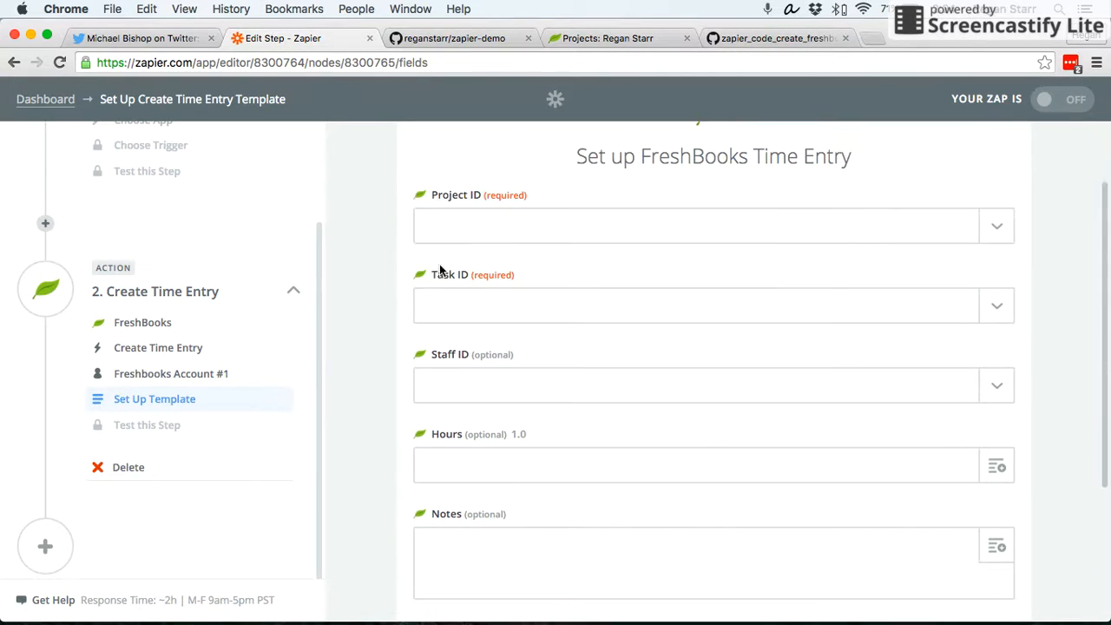
{"action": "scroll", "coordinate": [425, 304], "scroll_direction": "down", "scroll_amount": 3}
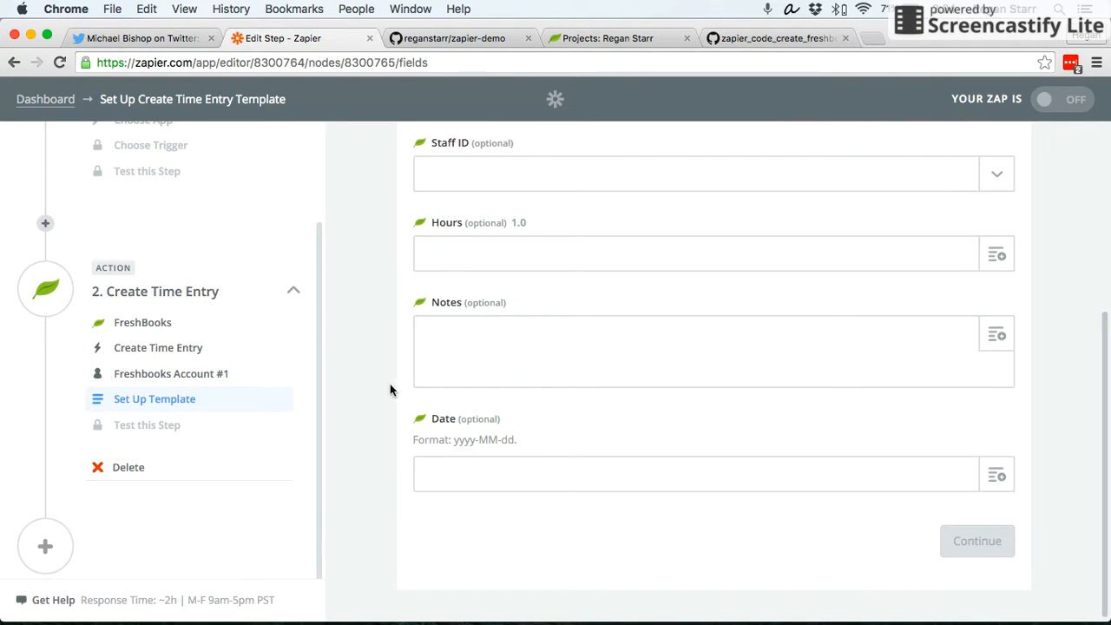
{"action": "scroll", "coordinate": [347, 308], "scroll_direction": "up", "scroll_amount": 3}
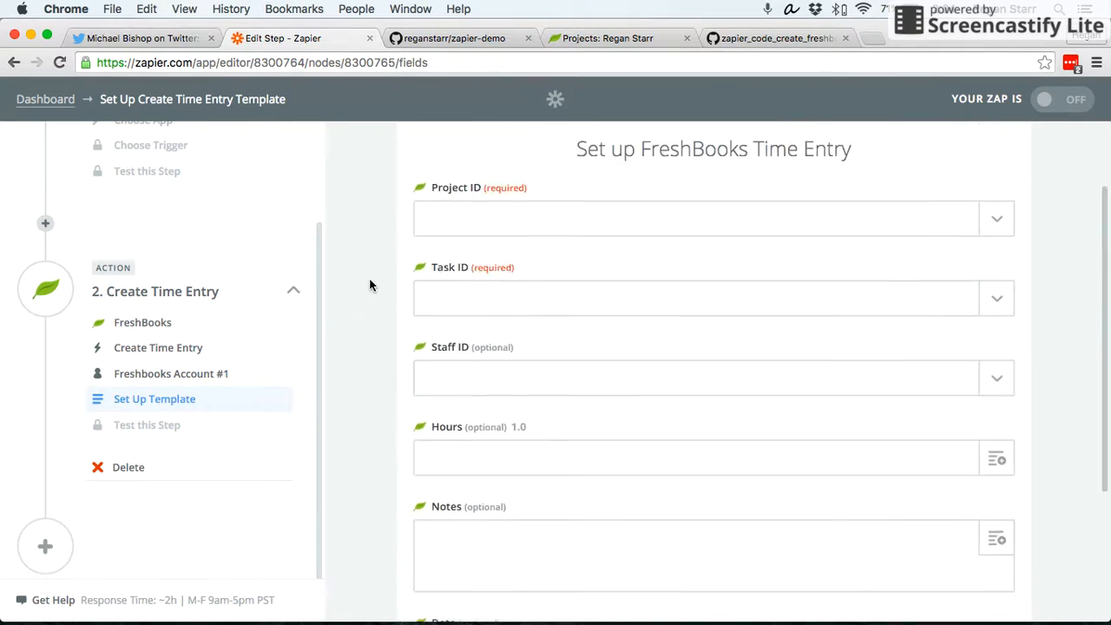
{"action": "scroll", "coordinate": [529, 298], "scroll_direction": "down", "scroll_amount": 2}
{"action": "scroll", "coordinate": [517, 309], "scroll_direction": "down", "scroll_amount": 1}
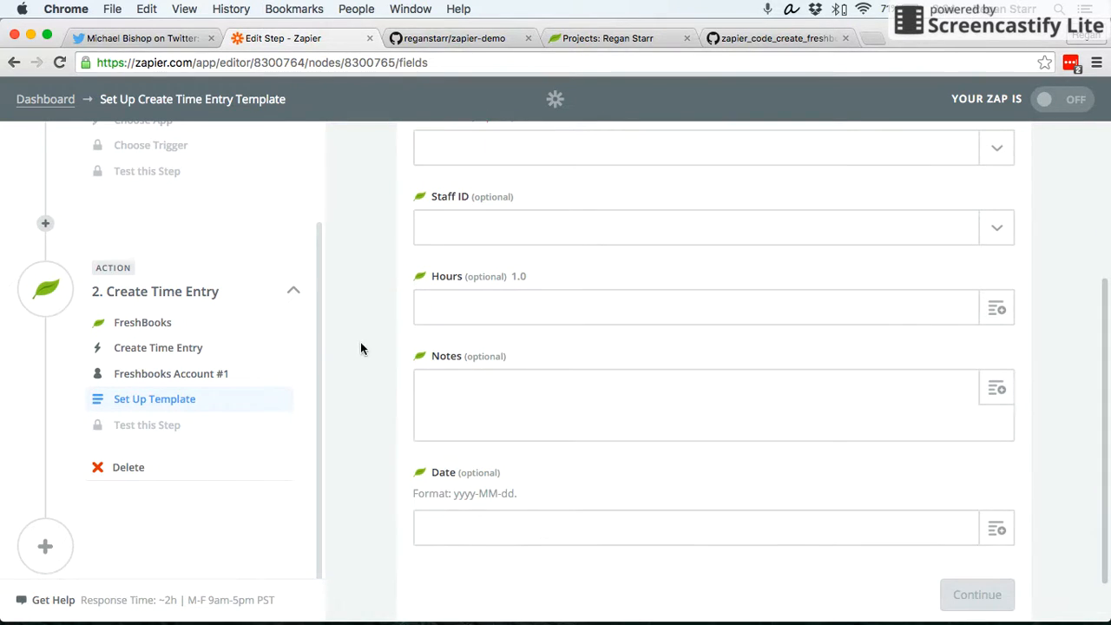
In GitHub, start a new file named test.txt in the zapier-demo repository with the content "test"
{"action": "left_click", "coordinate": [465, 41]}
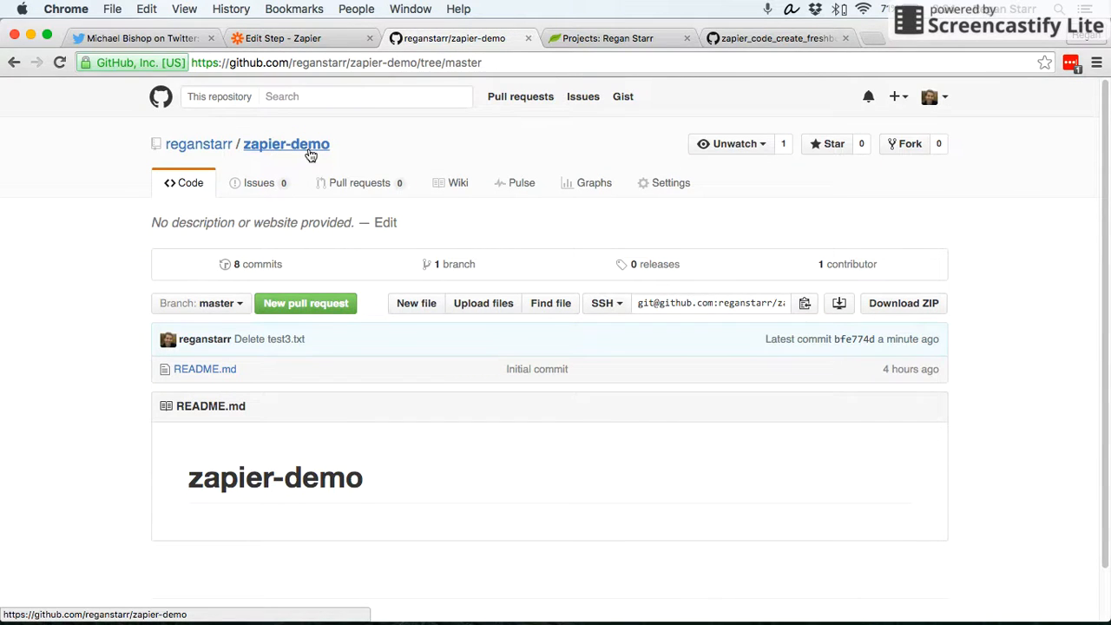
{"action": "left_click", "coordinate": [416, 304]}
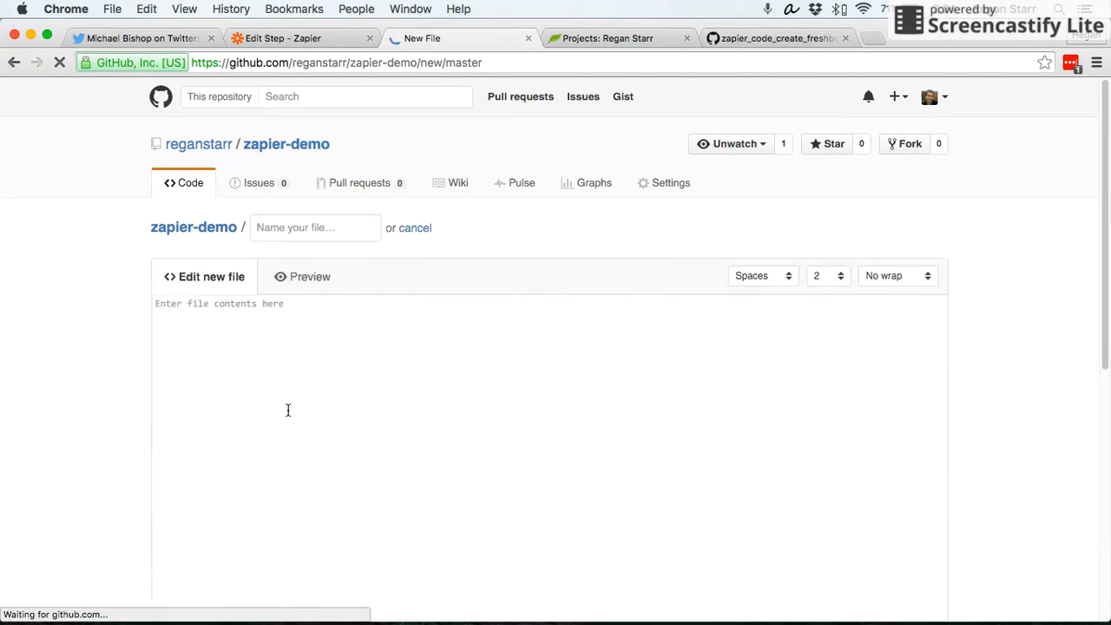
{"action": "left_click", "coordinate": [282, 235]}
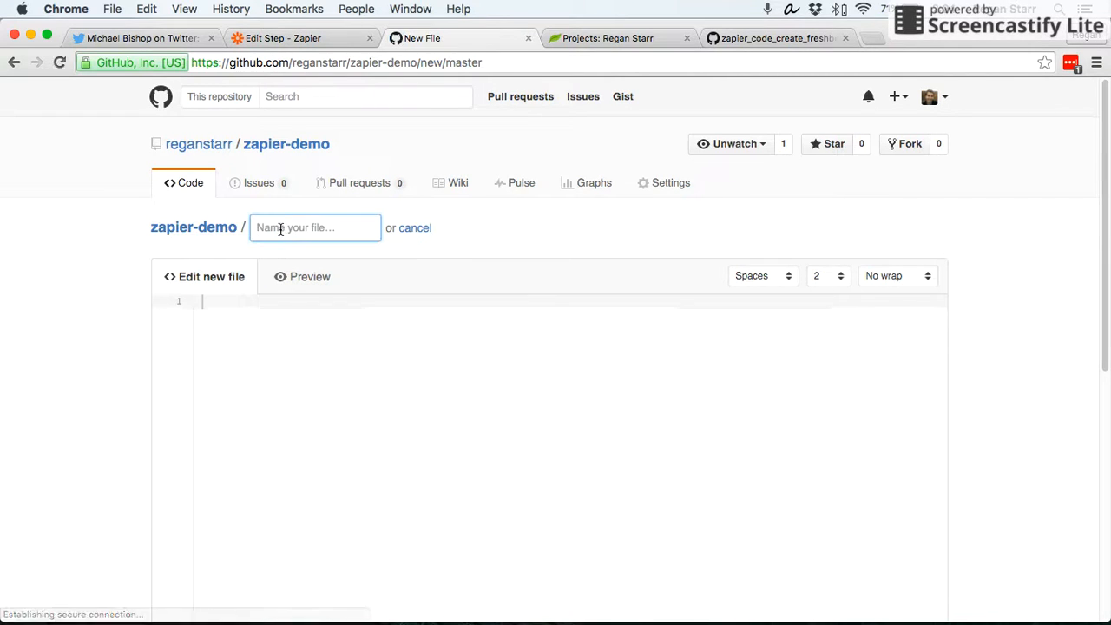
{"action": "type", "text": "test.txt"}
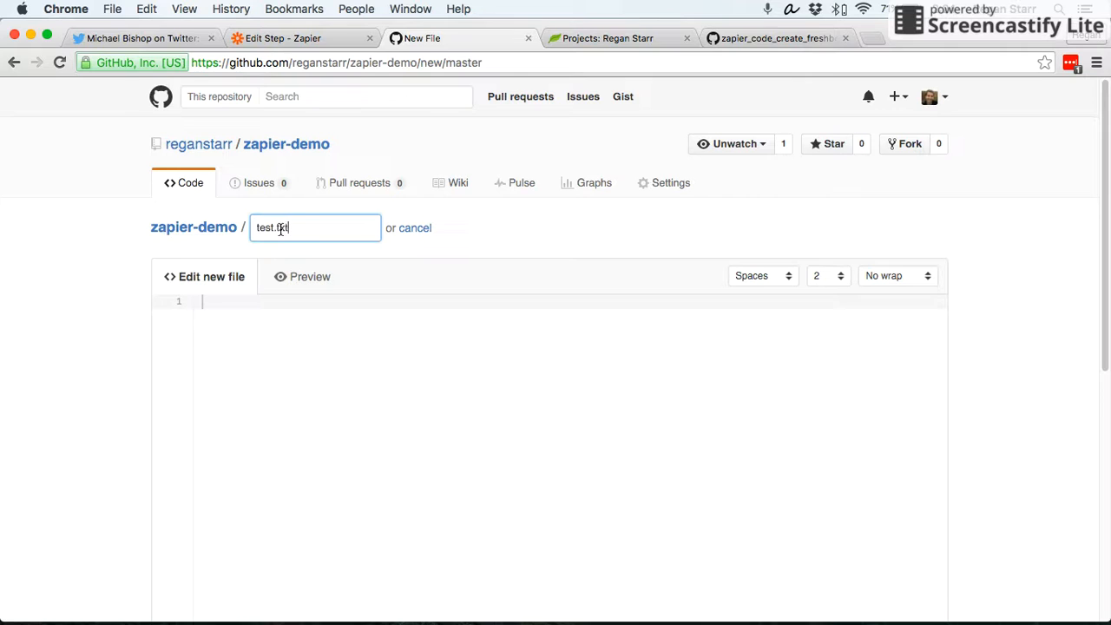
{"action": "left_click", "coordinate": [259, 349]}
{"action": "type", "text": "test"}
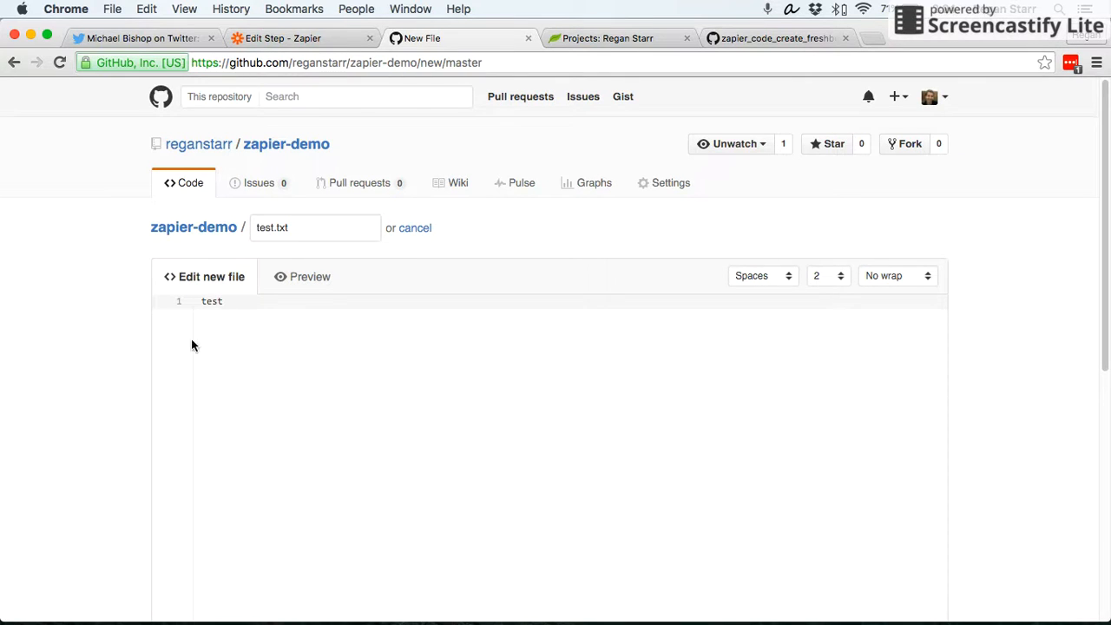
Enter "Create test.txt" as the commit message for the new file and go to the extended description
{"action": "scroll", "coordinate": [98, 259], "scroll_direction": "down", "scroll_amount": 2}
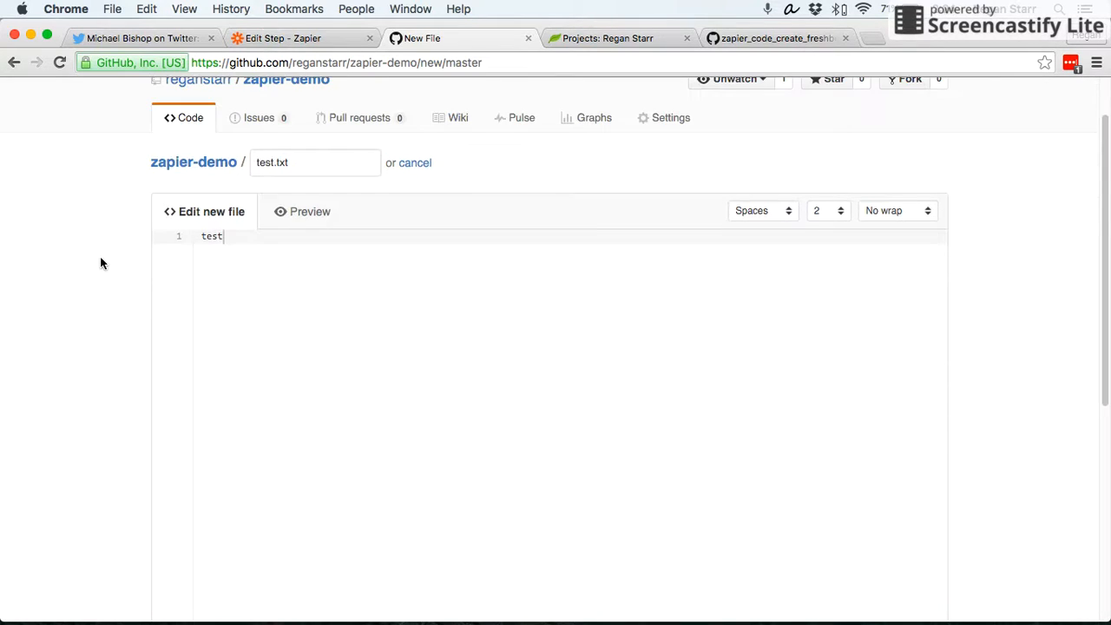
{"action": "scroll", "coordinate": [101, 263], "scroll_direction": "down", "scroll_amount": 10}
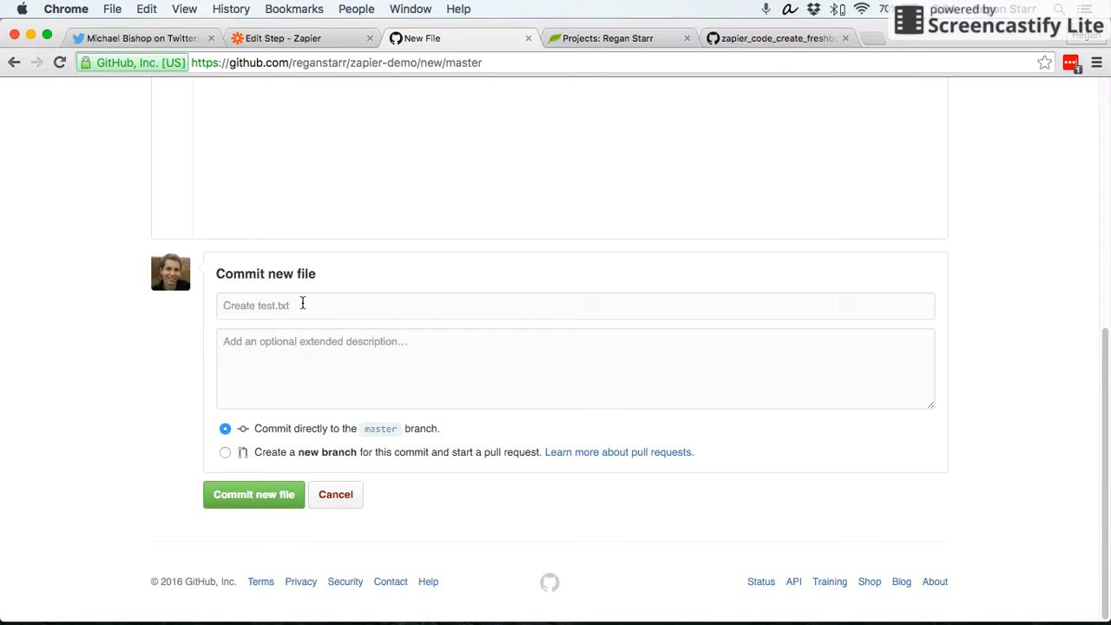
{"action": "left_click", "coordinate": [303, 304]}
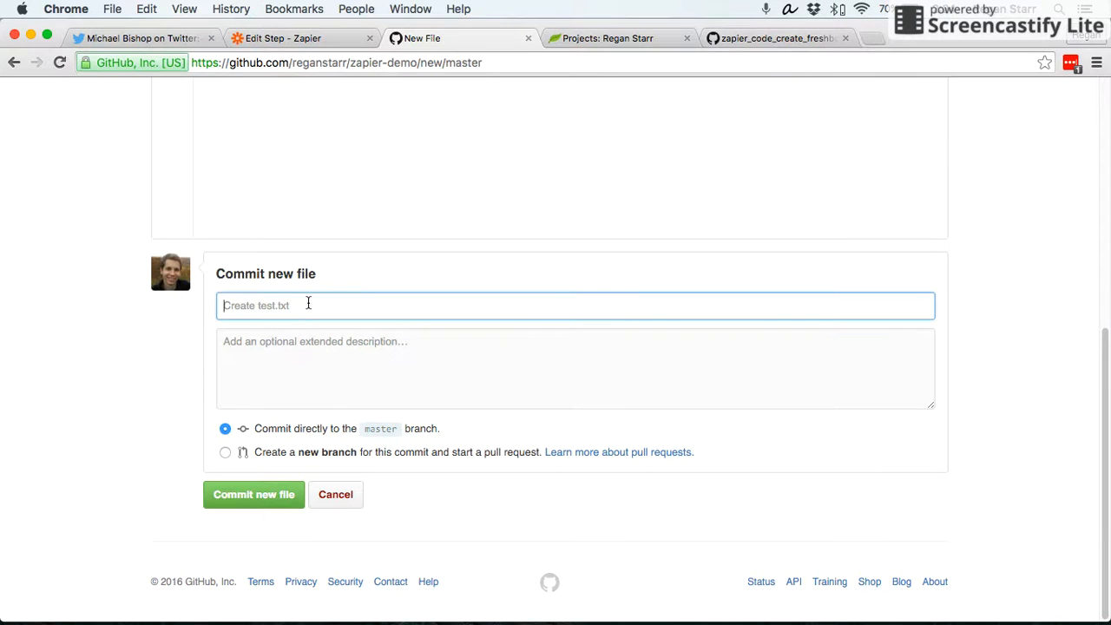
{"action": "left_click", "coordinate": [297, 356]}
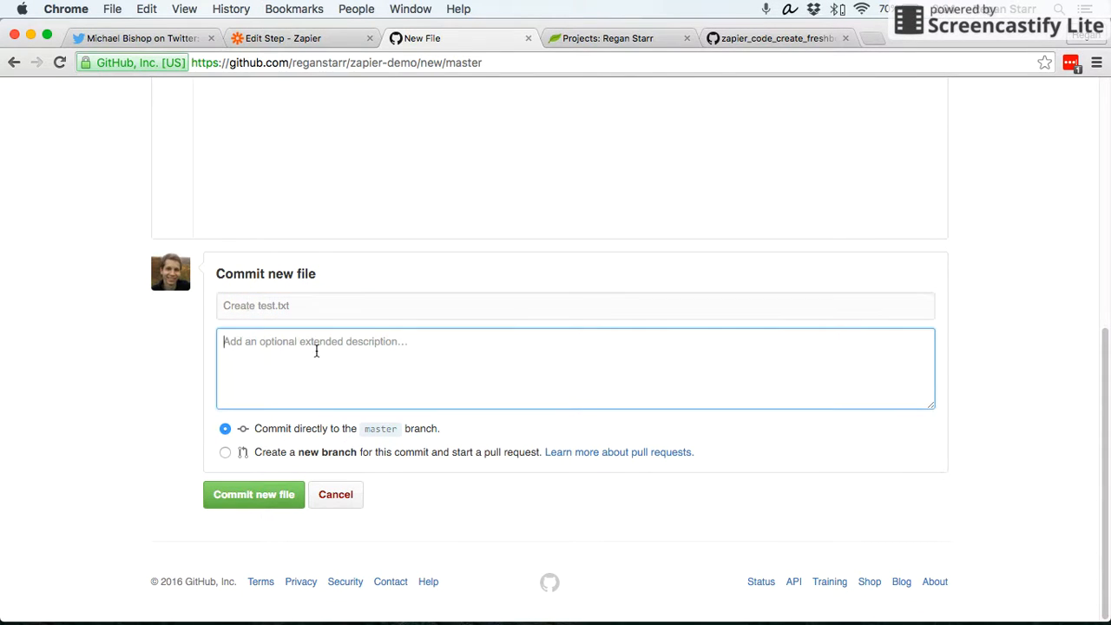
{"action": "left_click", "coordinate": [249, 311]}
{"action": "type", "text": "C"}
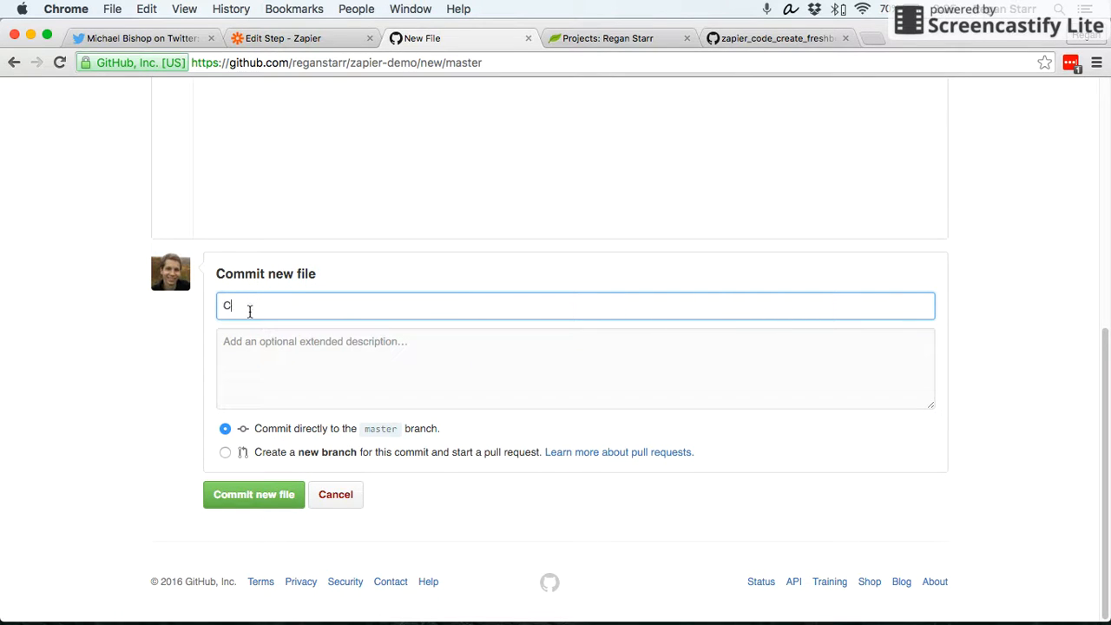
{"action": "type", "text": "reate test.txt"}
{"action": "left_click", "coordinate": [269, 368]}
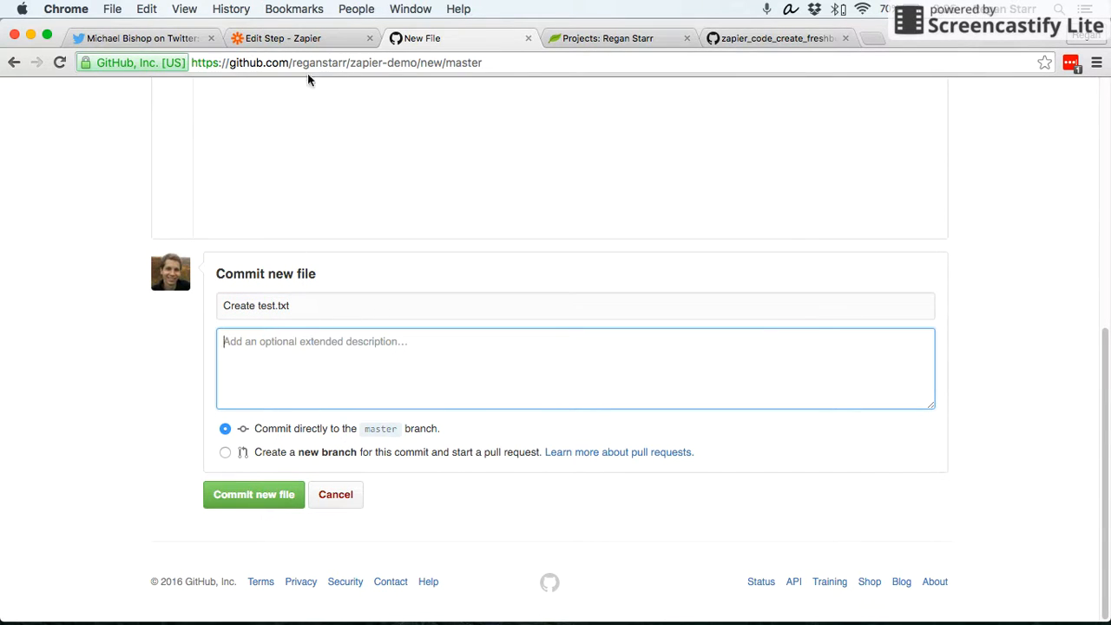
Review the time entry template's fields in Zapier again and return to the commit form in GitHub
{"action": "left_click", "coordinate": [309, 41]}
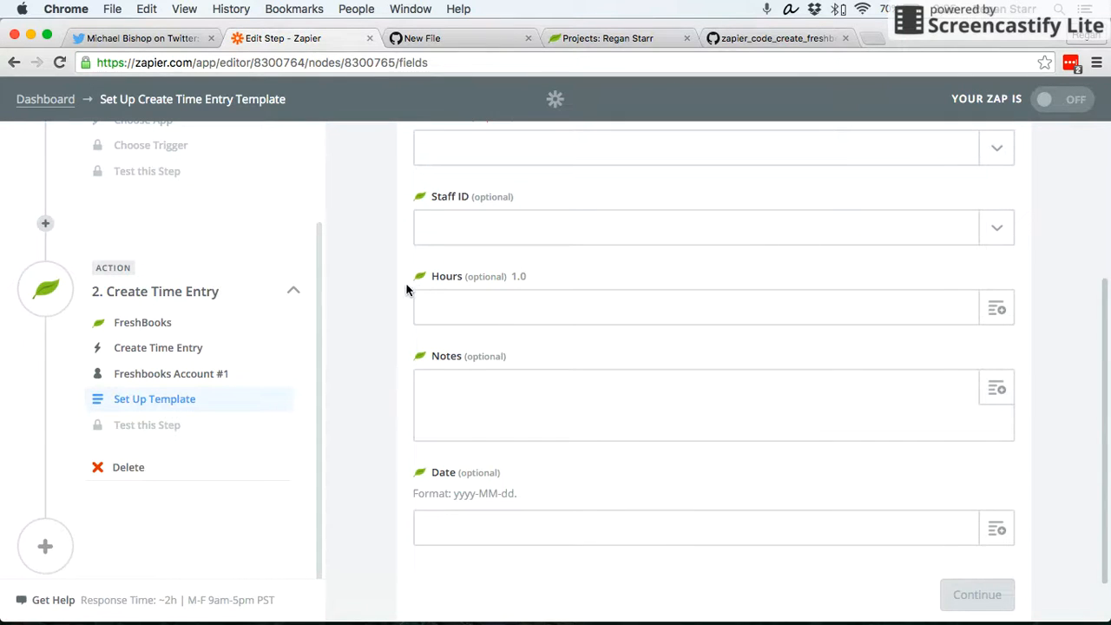
{"action": "scroll", "coordinate": [399, 286], "scroll_direction": "up", "scroll_amount": 3}
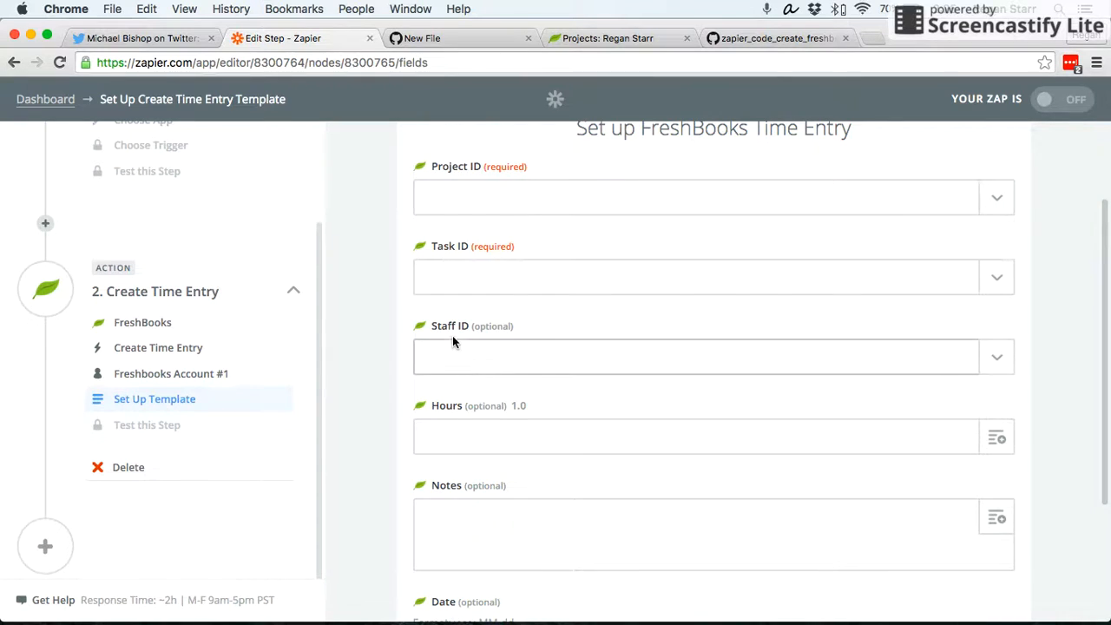
{"action": "scroll", "coordinate": [473, 417], "scroll_direction": "down", "scroll_amount": 4}
{"action": "scroll", "coordinate": [486, 460], "scroll_direction": "up", "scroll_amount": 5}
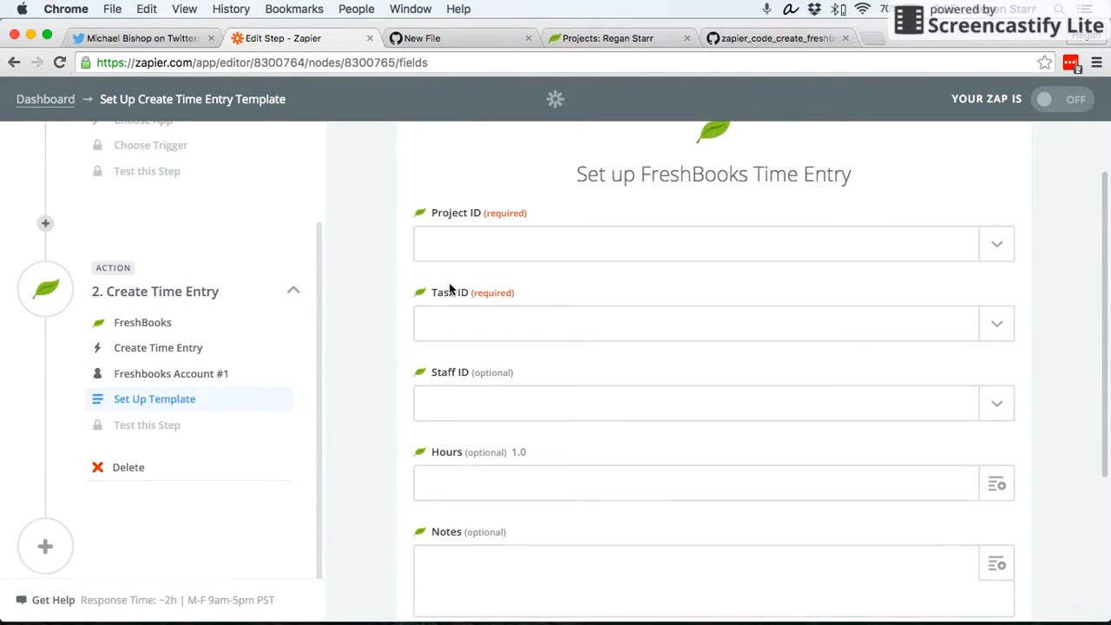
{"action": "left_click", "coordinate": [463, 37]}
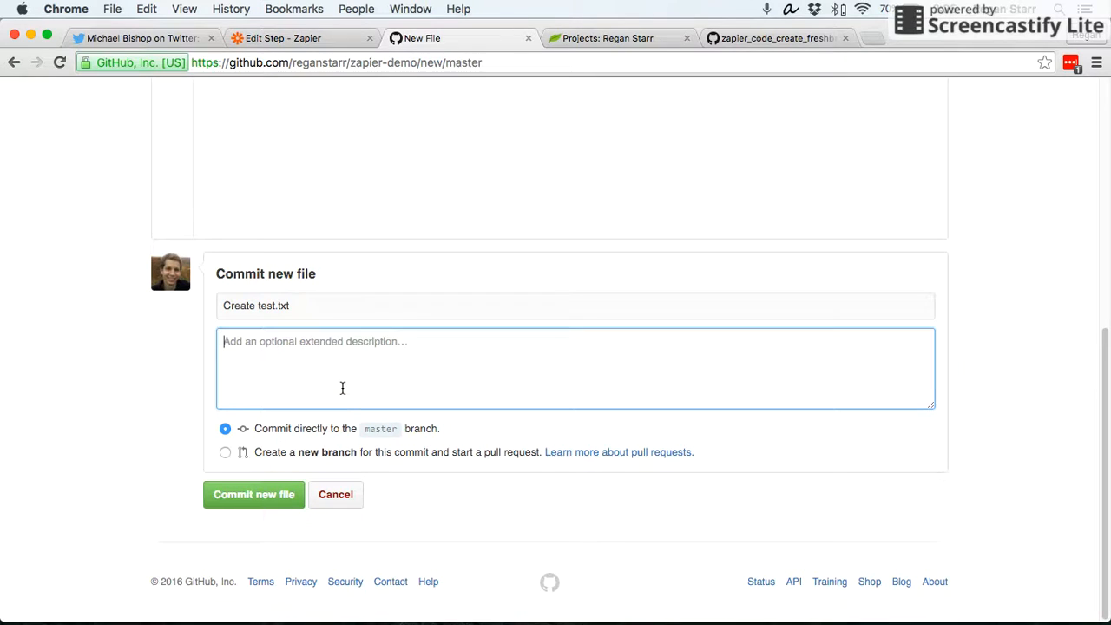
Try to bring the sample freshbooksTimeEntryObject from the gist into the commit's extended description, and undo the entry
{"action": "left_click", "coordinate": [738, 40]}
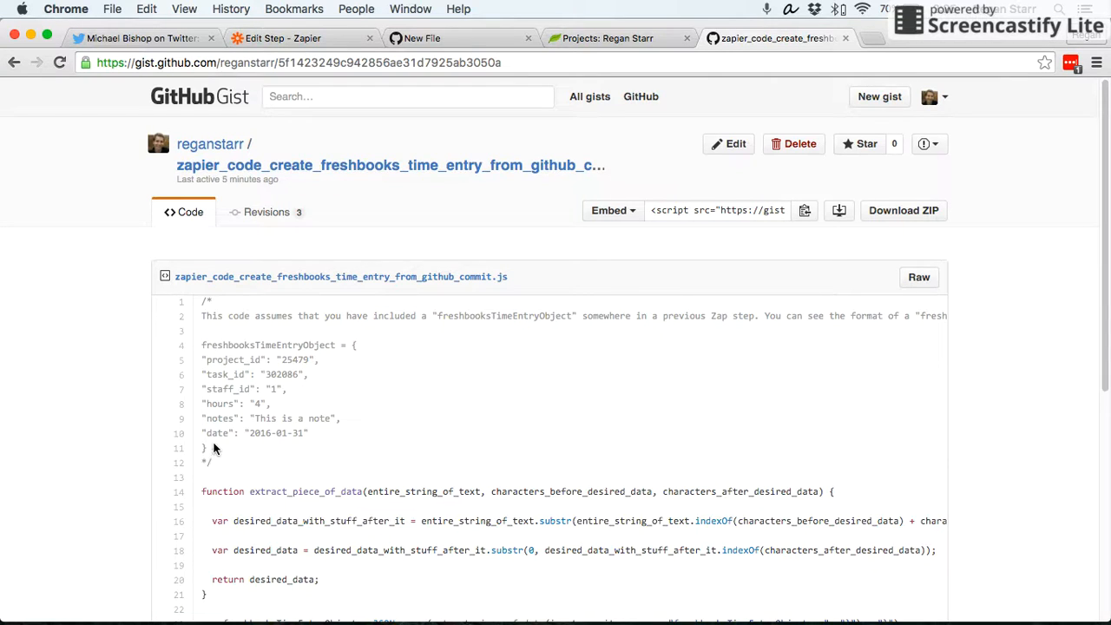
{"action": "left_click_drag", "start_coordinate": [213, 448], "coordinate": [190, 353]}
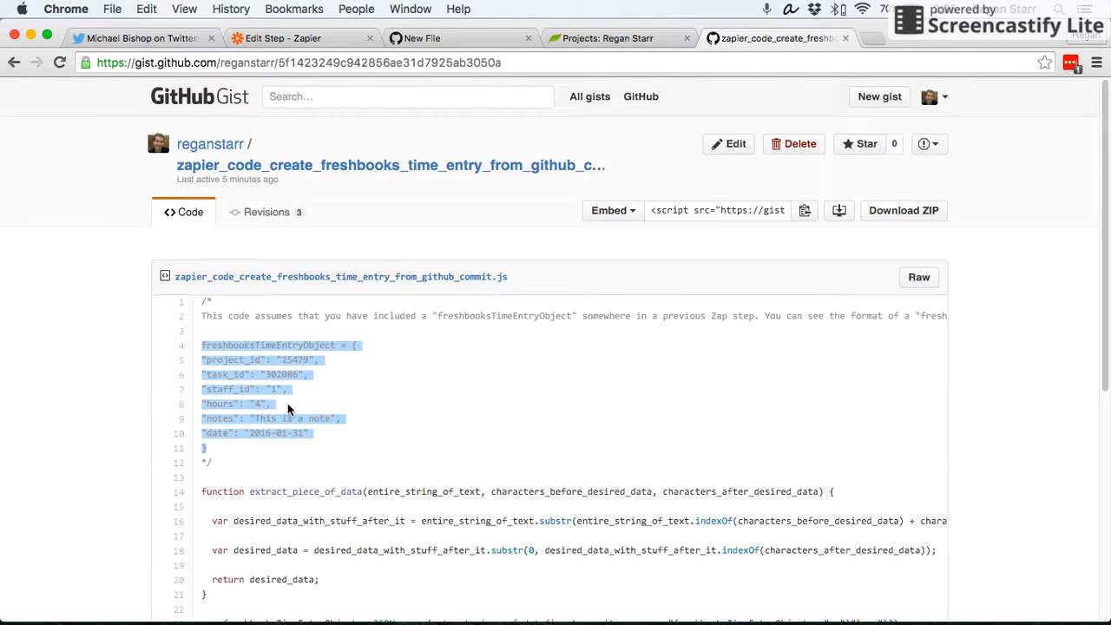
{"action": "left_click", "coordinate": [427, 38]}
{"action": "type", "text": "freshbooksTimeEntryObject"}
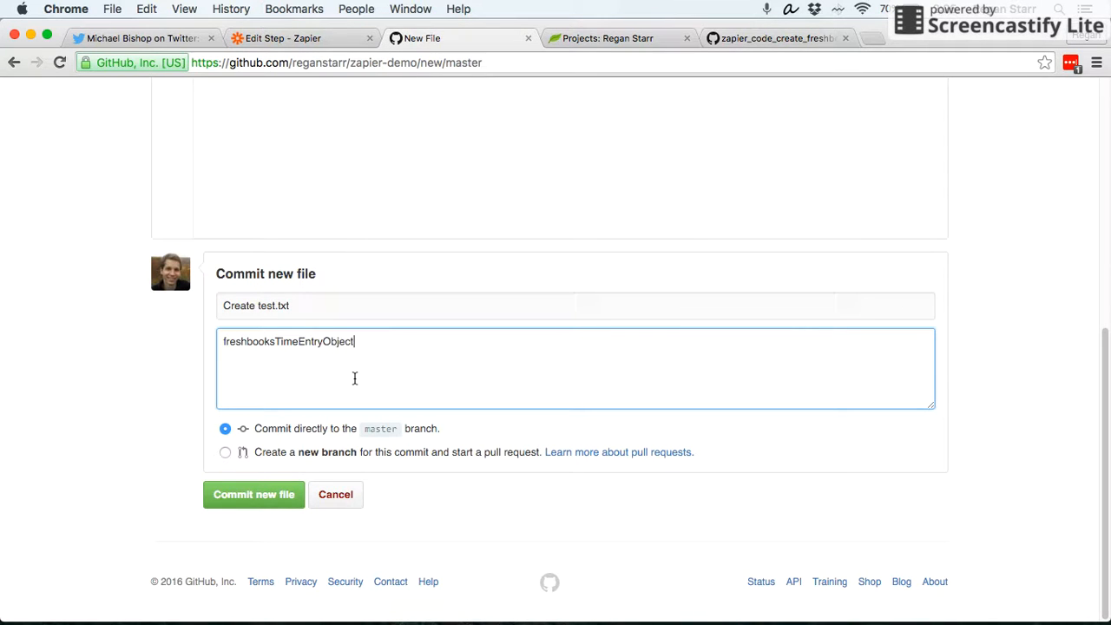
{"action": "key", "text": "super+z"}
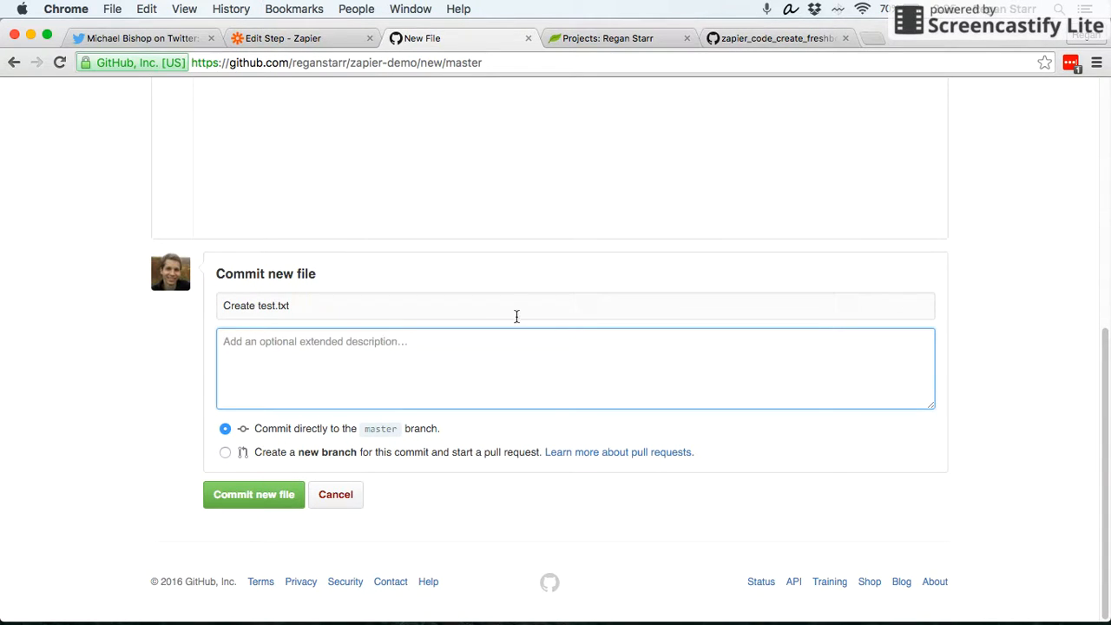
{"action": "left_click", "coordinate": [746, 39]}
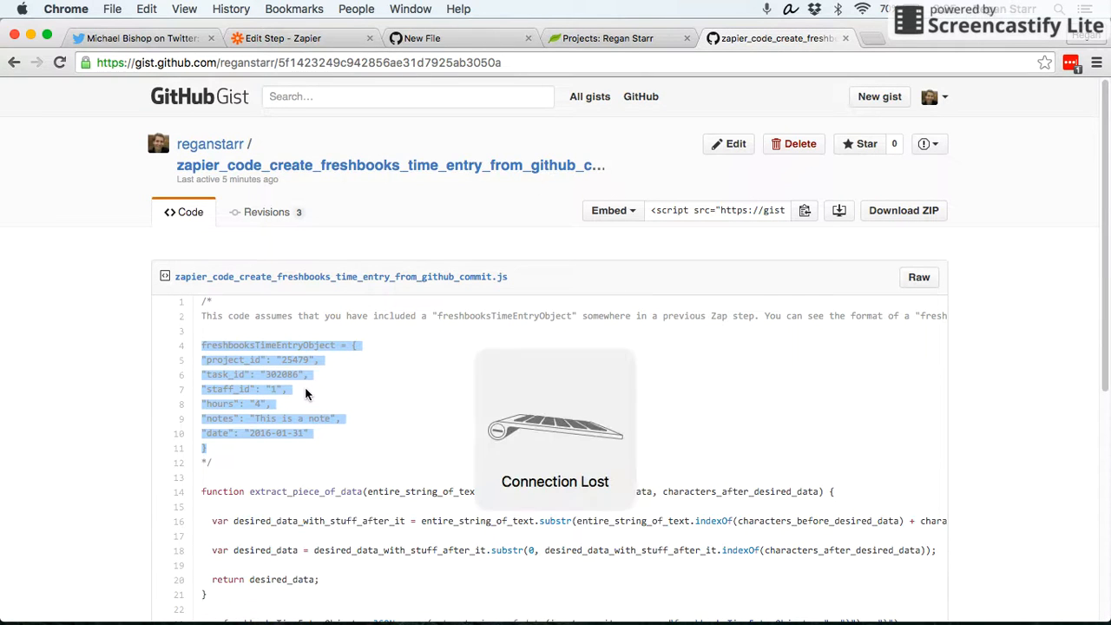
{"action": "key", "text": "super+2"}
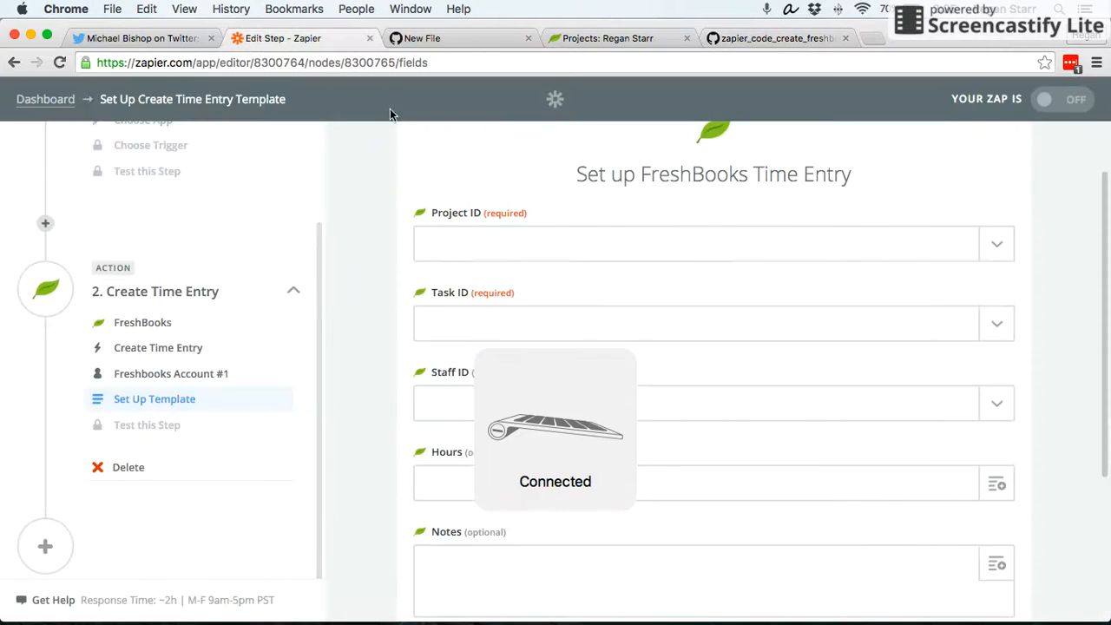
{"action": "left_click", "coordinate": [436, 38]}
{"action": "type", "text": "freshbooksTimeEntryObject"}
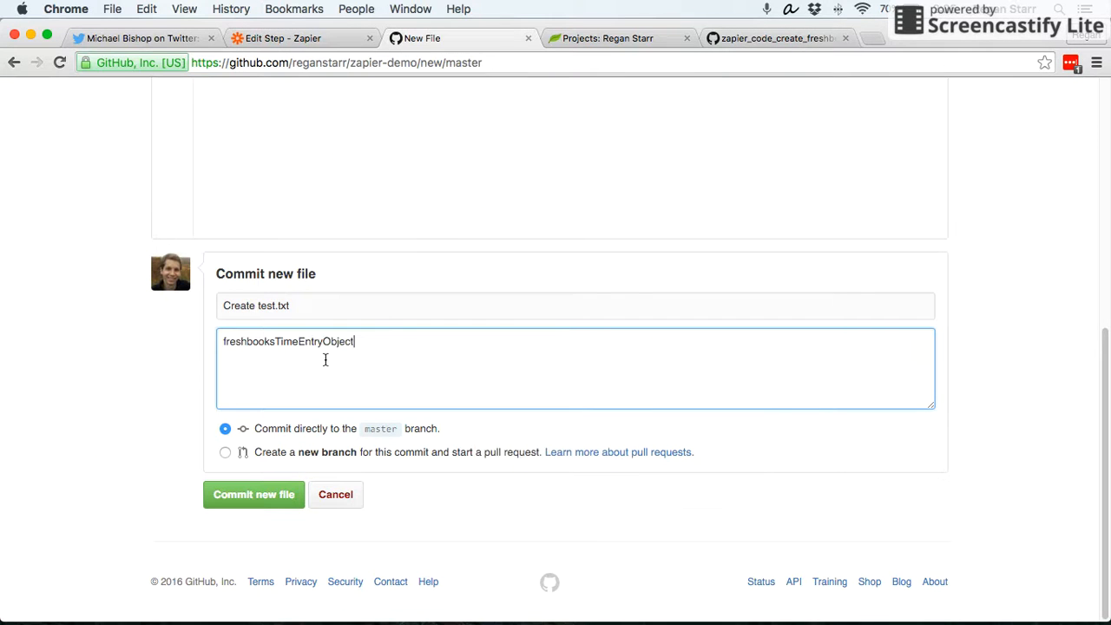
{"action": "key", "text": "super+z"}
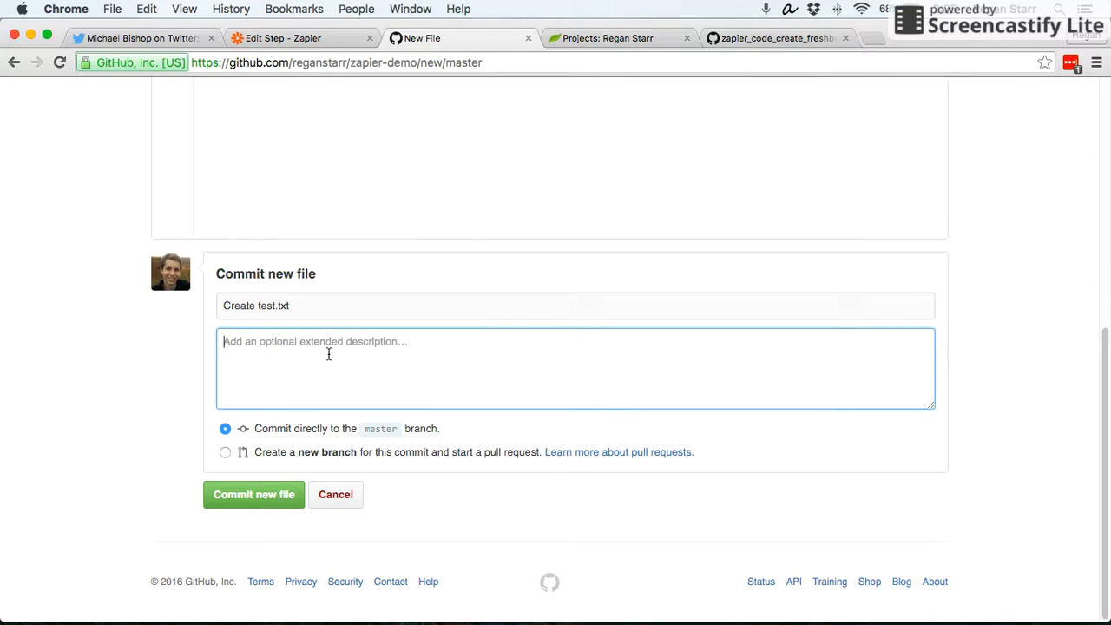
Copy the sample freshbooksTimeEntryObject block from the gist's raw view and paste it into the GitHub commit's extended description
{"action": "left_click", "coordinate": [787, 42]}
{"action": "left_click", "coordinate": [918, 277]}
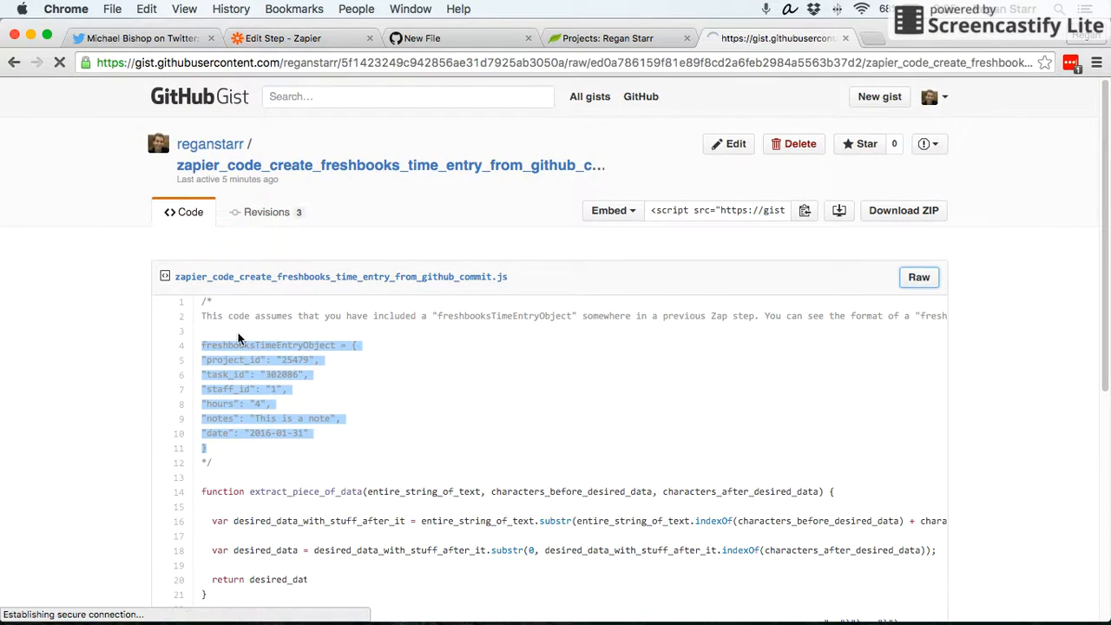
{"action": "left_click_drag", "start_coordinate": [34, 215], "coordinate": [5, 132]}
{"action": "key", "text": "super+c"}
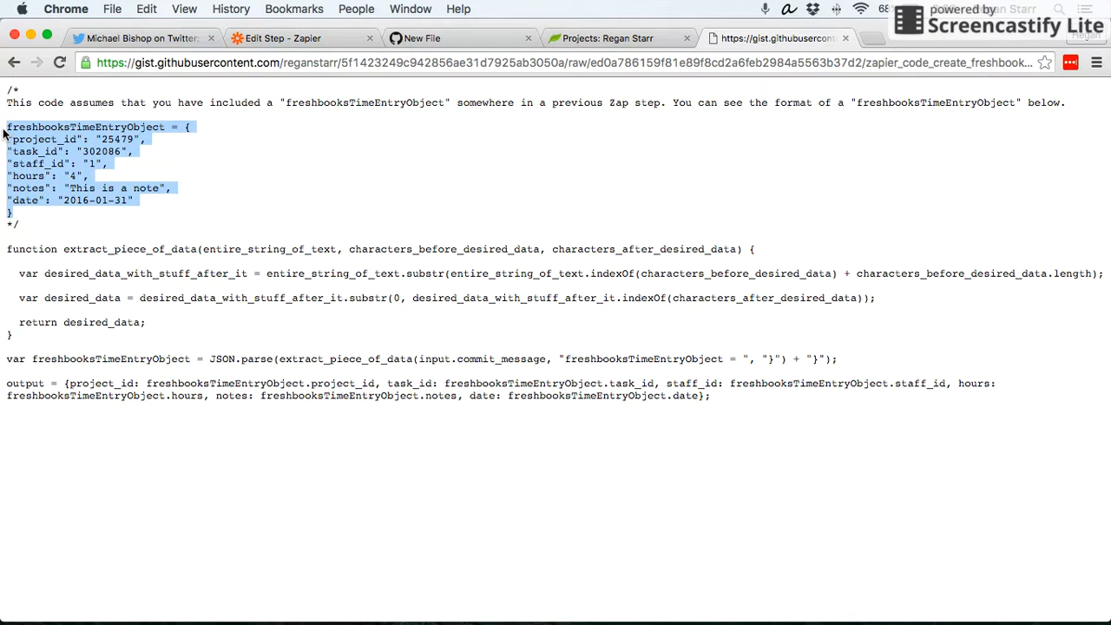
{"action": "left_click", "coordinate": [422, 39]}
{"action": "key", "text": "super+v"}
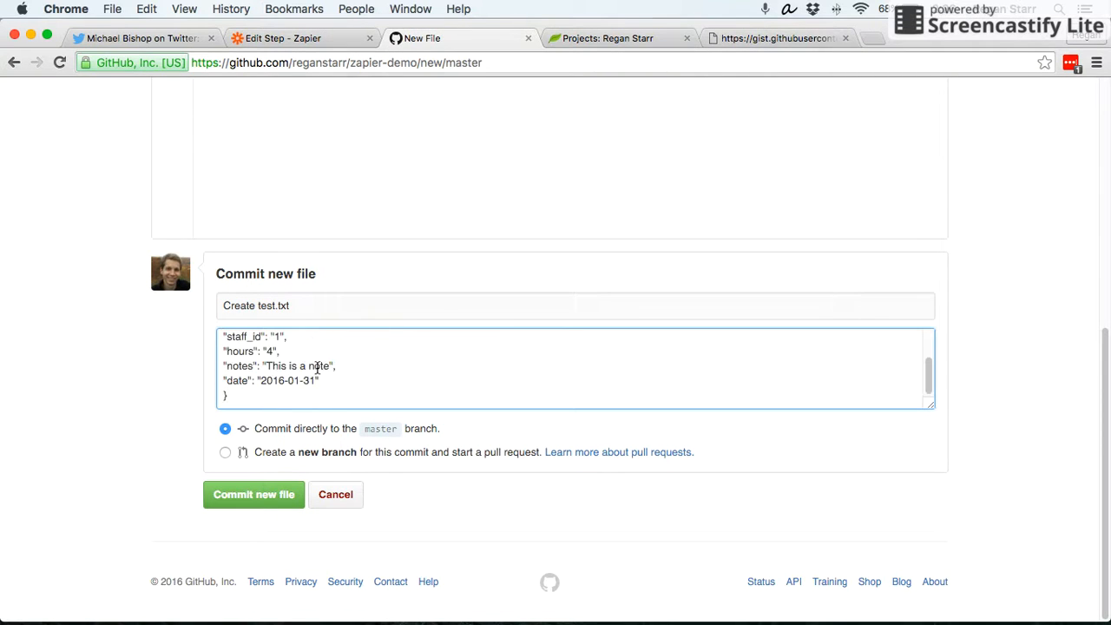
Examine the pasted freshbooksTimeEntryObject in the extended description, from its name and project and task IDs through the notes and date
{"action": "scroll", "coordinate": [312, 368], "scroll_direction": "up", "scroll_amount": 3}
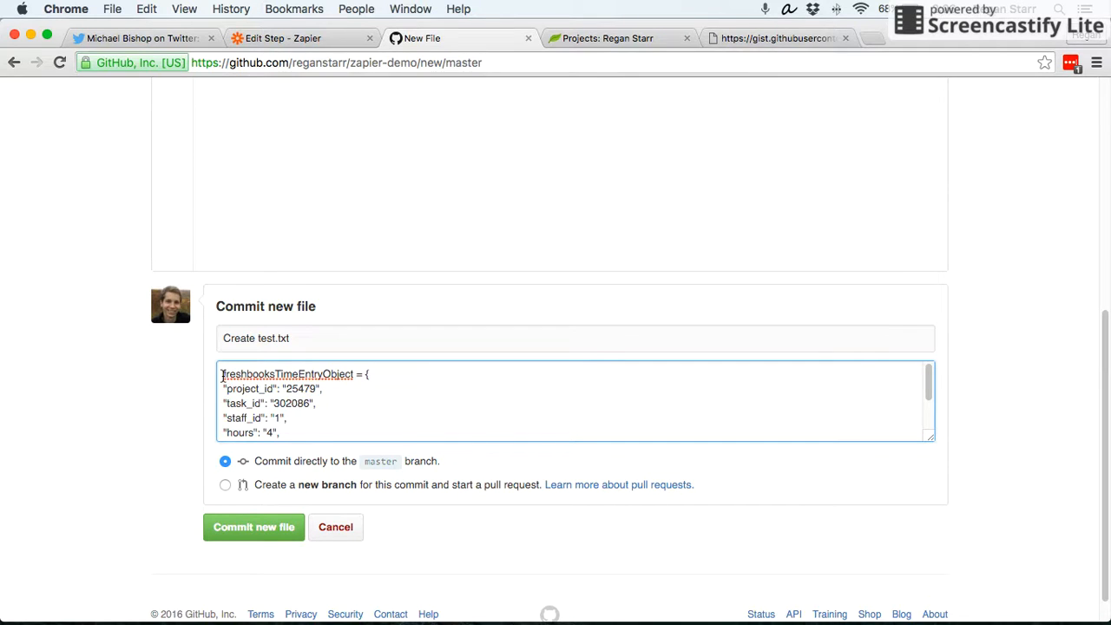
{"action": "left_click_drag", "start_coordinate": [222, 374], "coordinate": [260, 374]}
{"action": "left_click", "coordinate": [355, 374]}
{"action": "scroll", "coordinate": [926, 386], "scroll_direction": "down", "scroll_amount": 1}
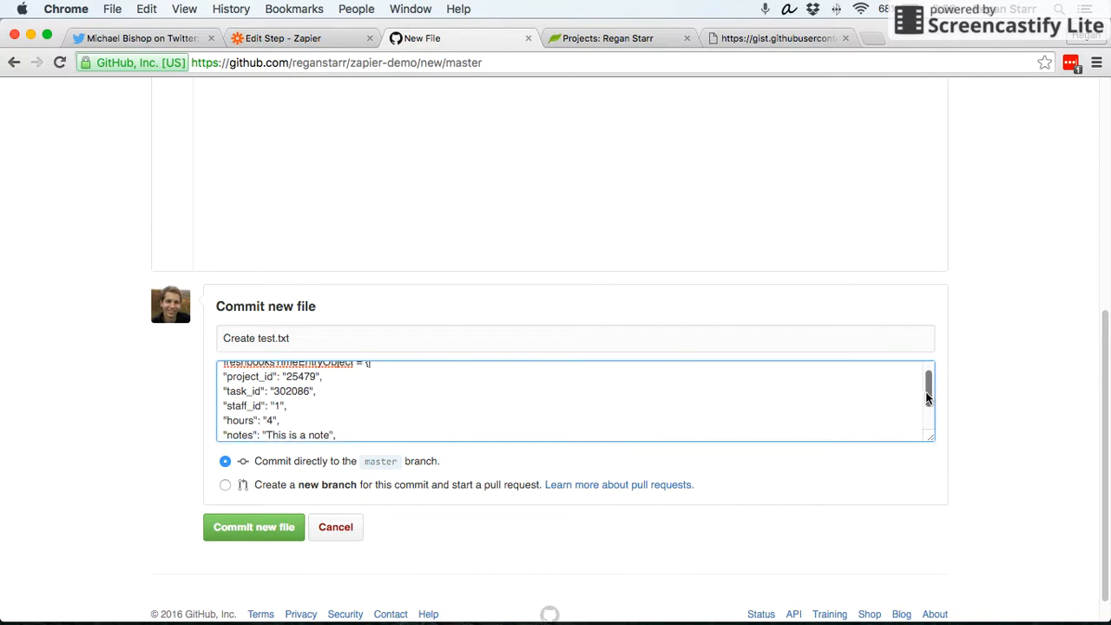
{"action": "double_click", "coordinate": [299, 376]}
{"action": "left_click", "coordinate": [242, 376]}
{"action": "left_click", "coordinate": [240, 391]}
{"action": "left_click_drag", "start_coordinate": [928, 390], "coordinate": [927, 406]}
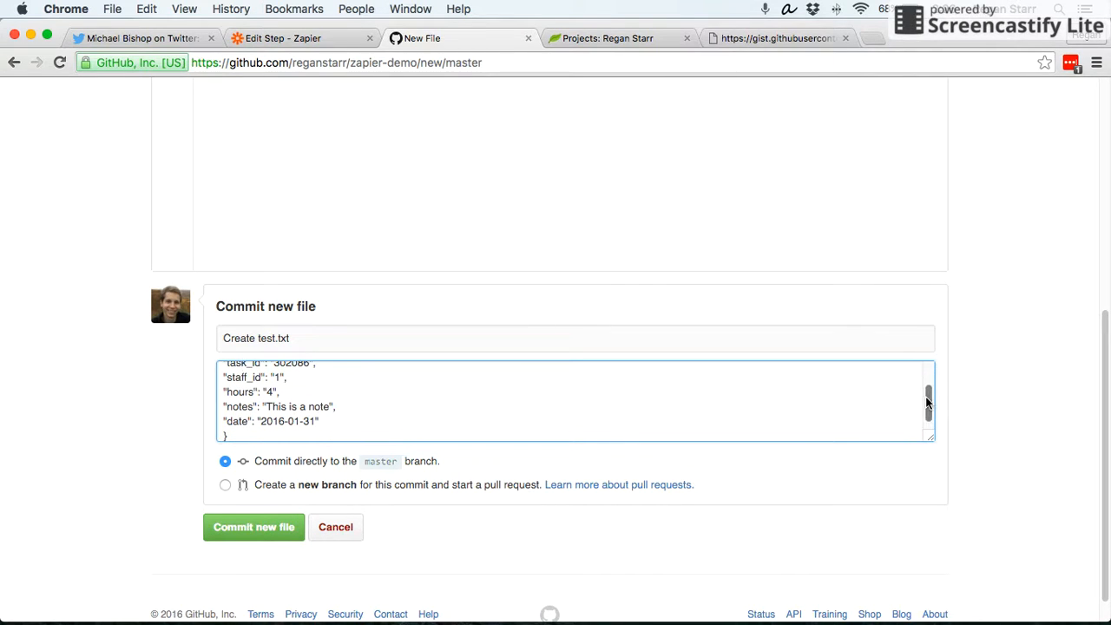
{"action": "left_click_drag", "start_coordinate": [928, 401], "coordinate": [929, 368]}
{"action": "scroll", "coordinate": [74, 228], "scroll_direction": "up", "scroll_amount": 1}
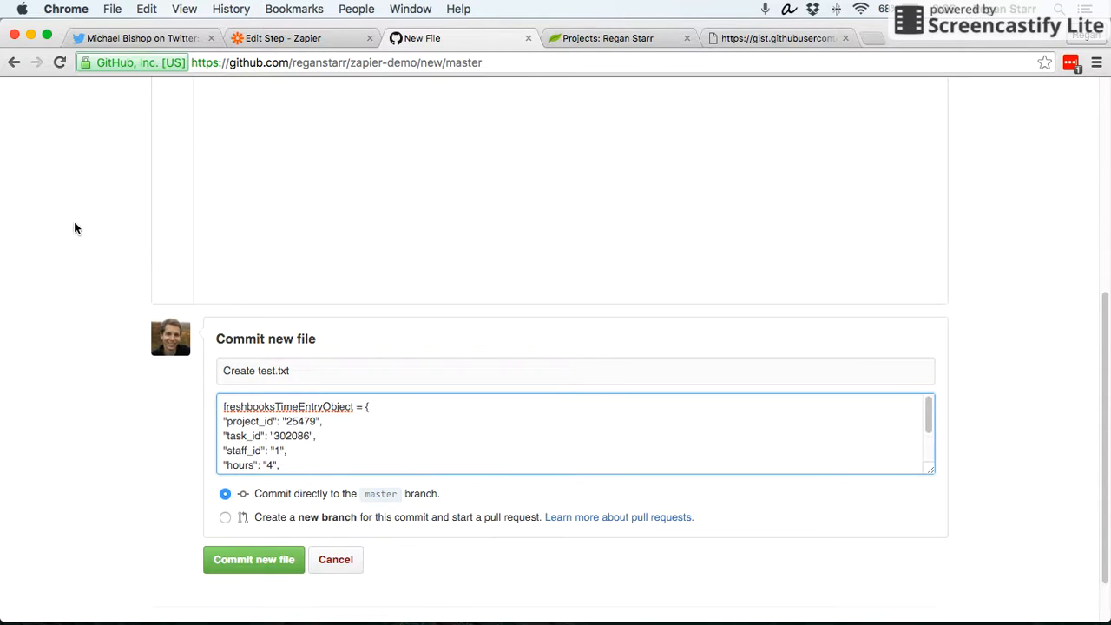
Check the new file's name and content, and reread the ID, hours, notes and date values in the commit description
{"action": "scroll", "coordinate": [74, 228], "scroll_direction": "up", "scroll_amount": 10}
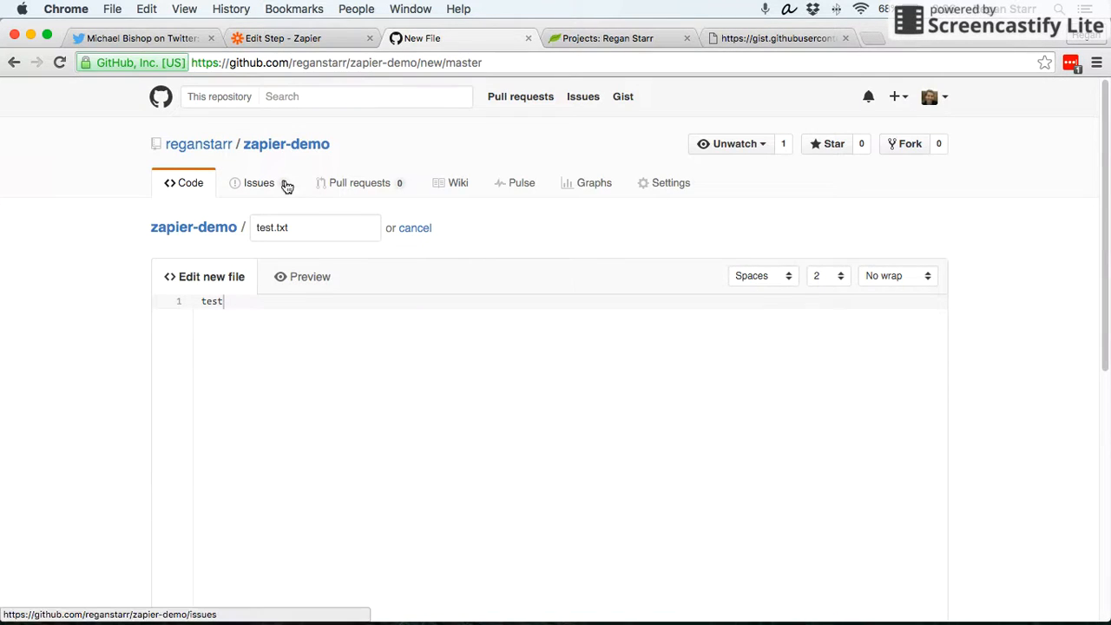
{"action": "scroll", "coordinate": [238, 252], "scroll_direction": "down", "scroll_amount": 10}
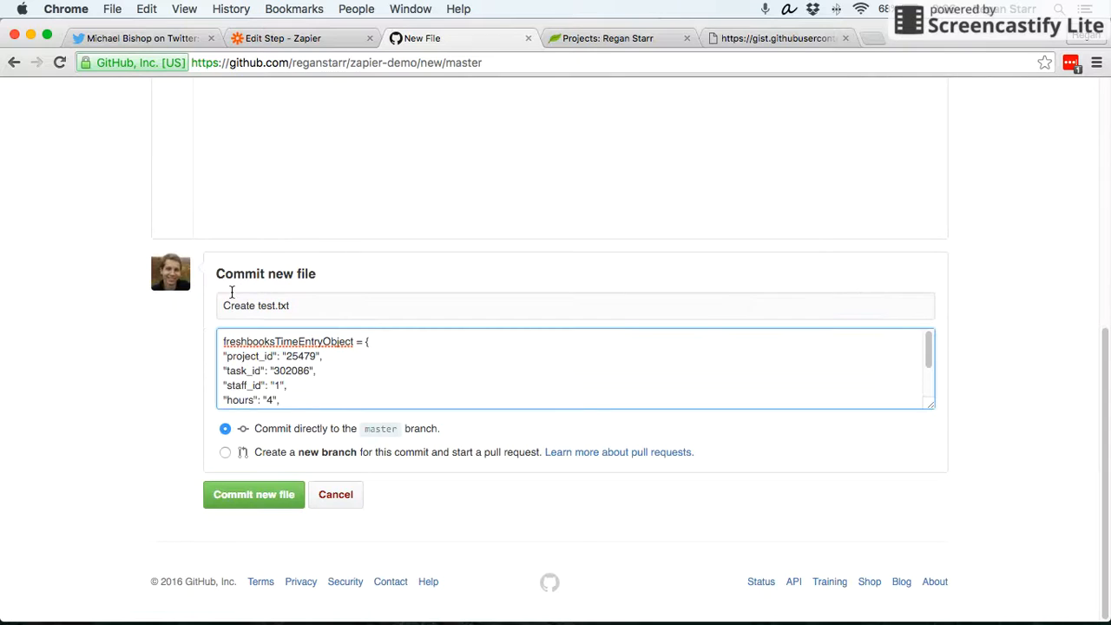
{"action": "scroll", "coordinate": [286, 366], "scroll_direction": "down", "scroll_amount": 3}
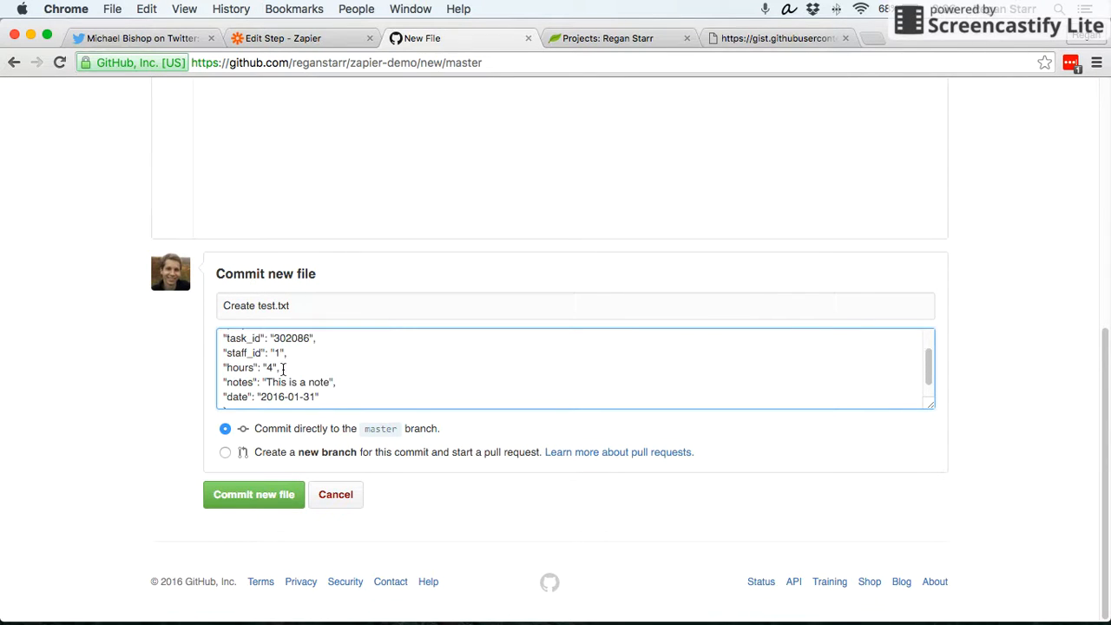
{"action": "scroll", "coordinate": [277, 376], "scroll_direction": "up", "scroll_amount": 4}
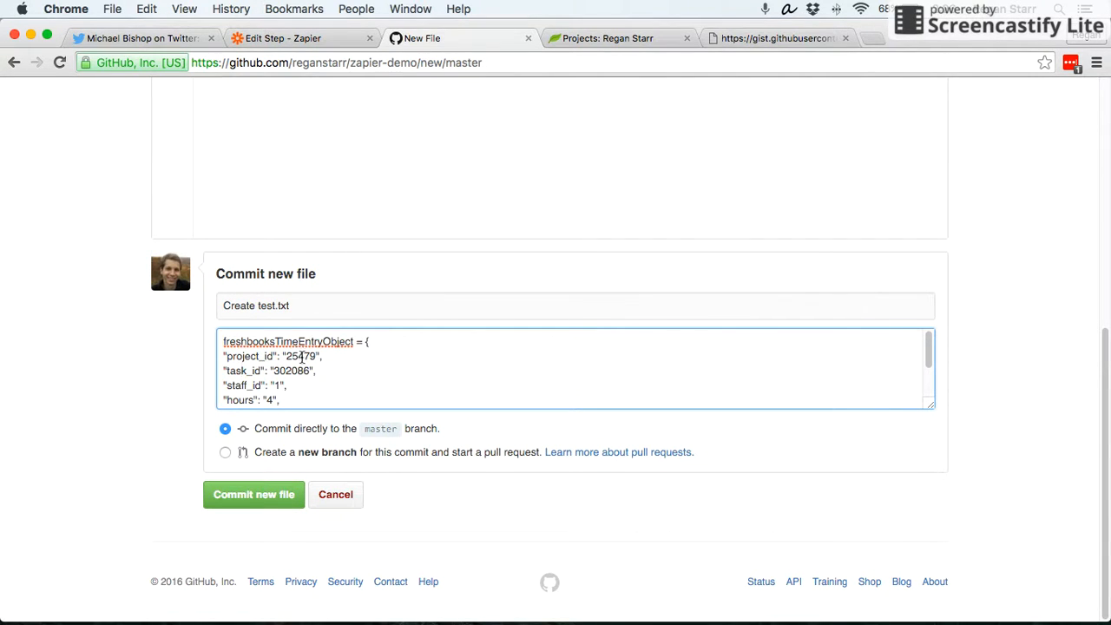
{"action": "double_click", "coordinate": [301, 358]}
{"action": "scroll", "coordinate": [289, 373], "scroll_direction": "down", "scroll_amount": 3}
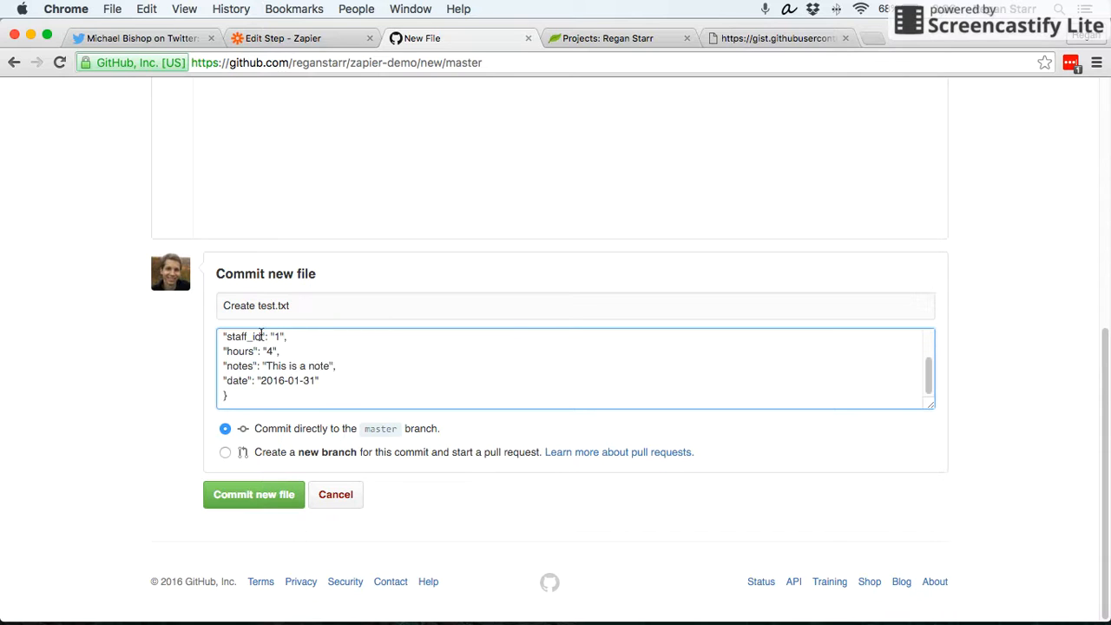
{"action": "scroll", "coordinate": [278, 362], "scroll_direction": "up", "scroll_amount": 3}
{"action": "scroll", "coordinate": [254, 356], "scroll_direction": "down", "scroll_amount": 2}
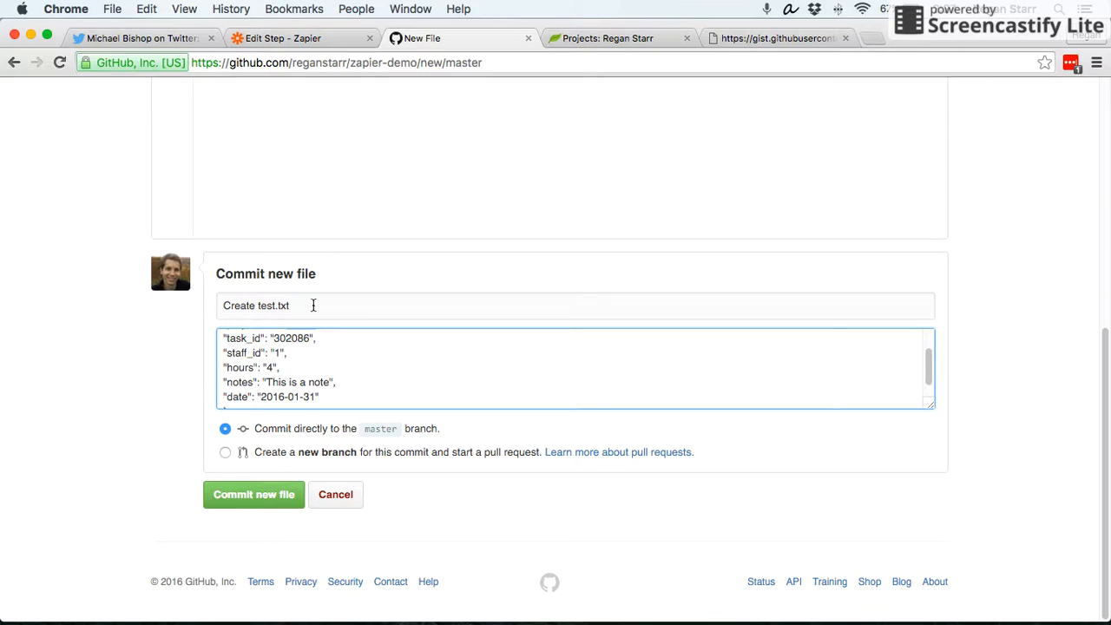
{"action": "scroll", "coordinate": [342, 351], "scroll_direction": "up", "scroll_amount": 1}
{"action": "left_click", "coordinate": [295, 367]}
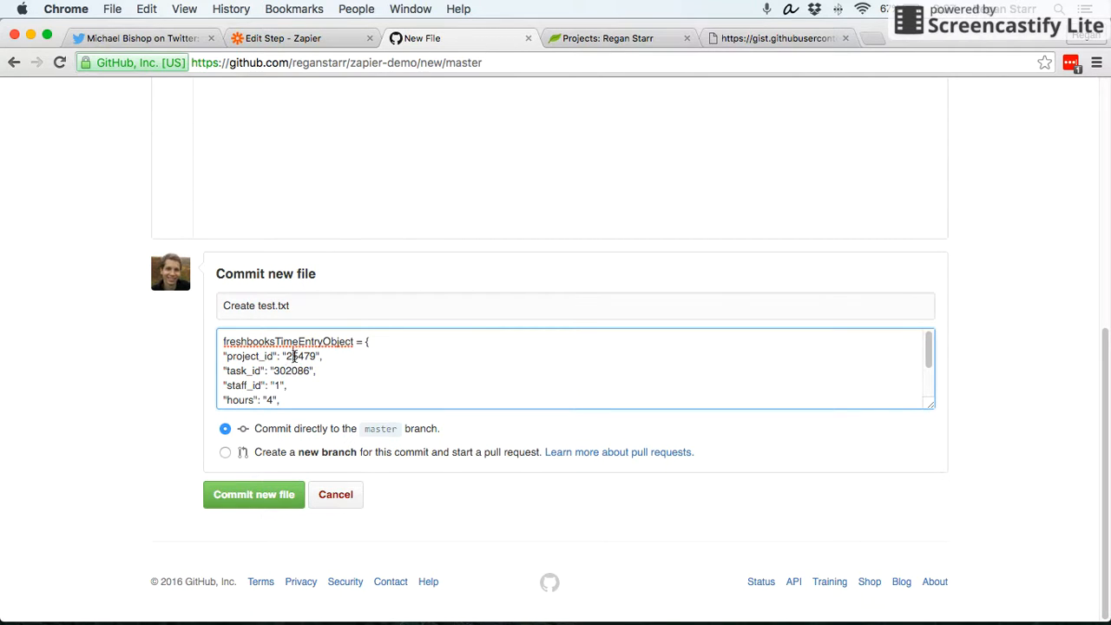
Look up the demo project's ID in its FreshBooks page address and compare it with project_id in the commit description
{"action": "left_click", "coordinate": [610, 38]}
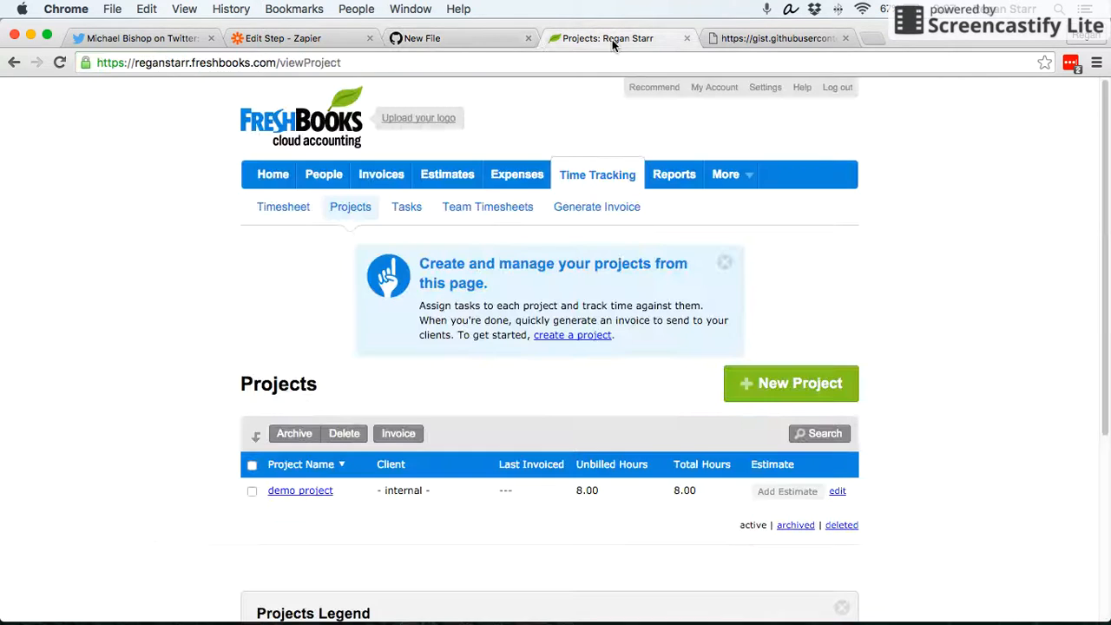
{"action": "triple_click", "coordinate": [302, 492]}
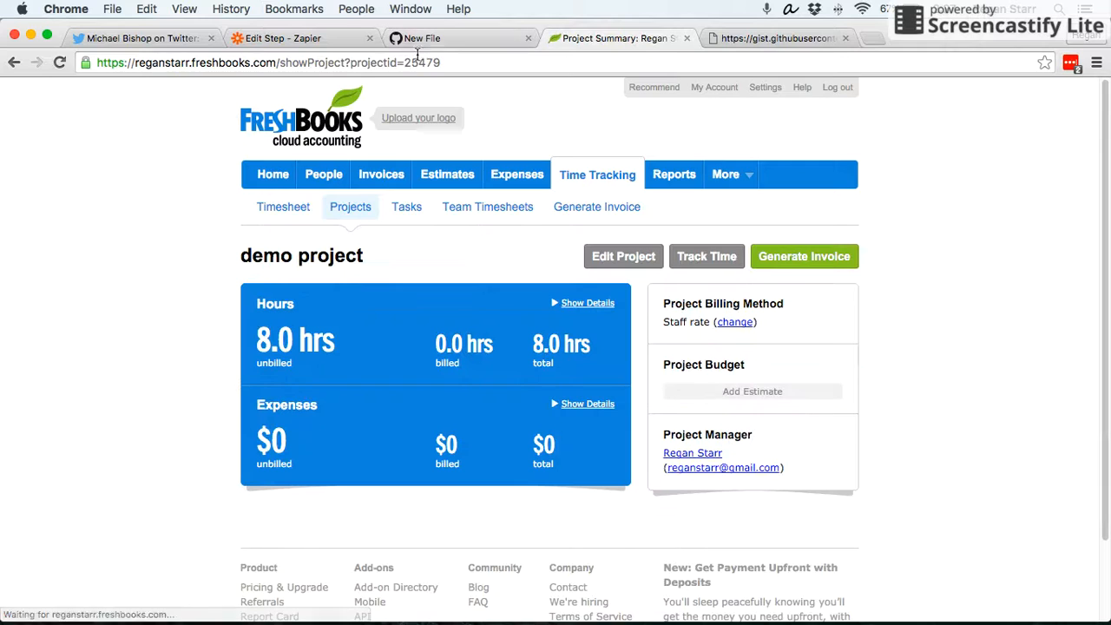
{"action": "left_click_drag", "start_coordinate": [407, 62], "coordinate": [461, 62]}
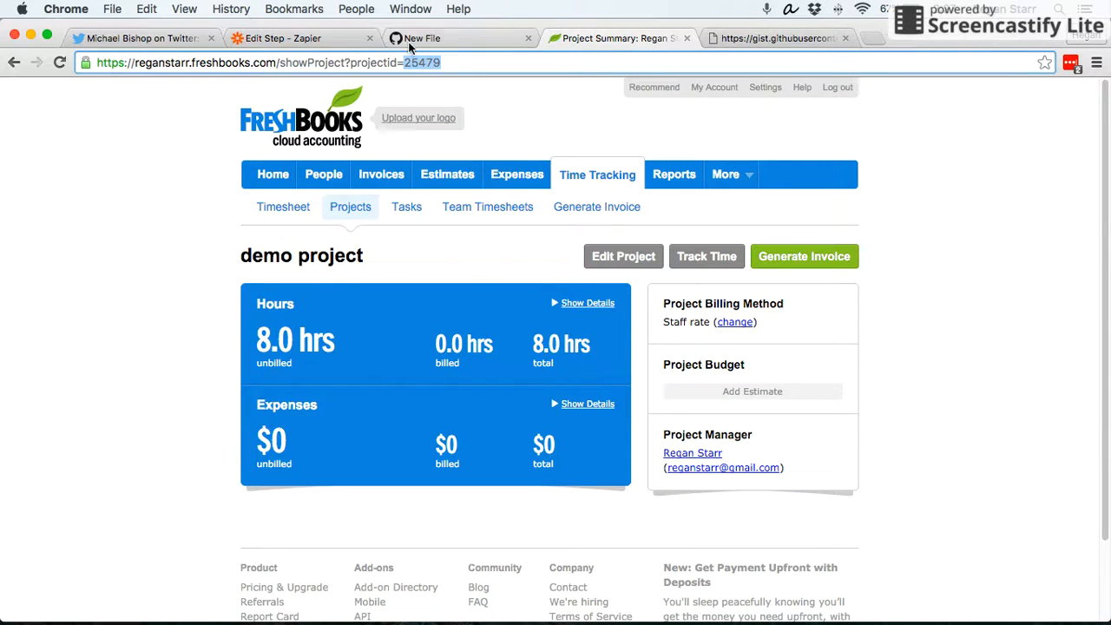
{"action": "left_click", "coordinate": [432, 40]}
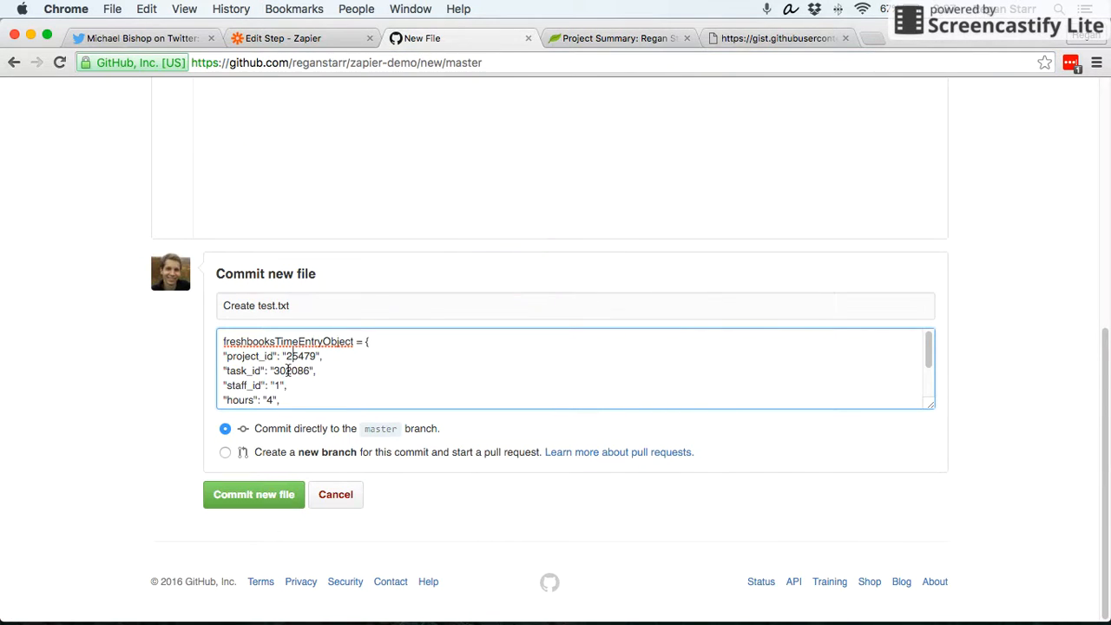
Look up the demo task's ID in its FreshBooks page address and compare it with task_id in the commit description
{"action": "left_click", "coordinate": [587, 39]}
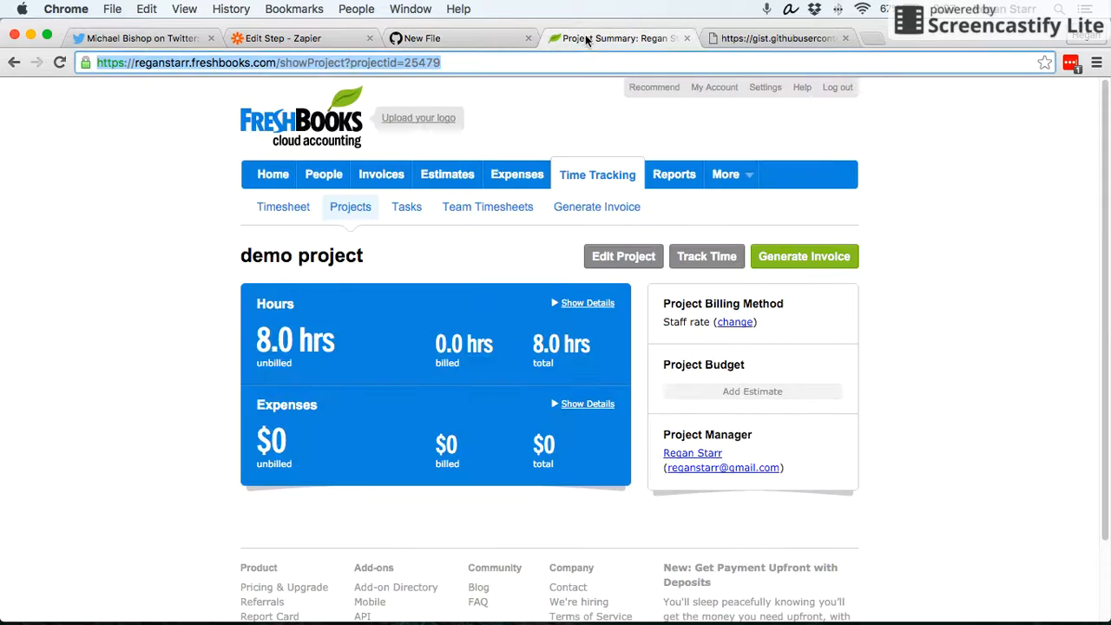
{"action": "left_click", "coordinate": [417, 214]}
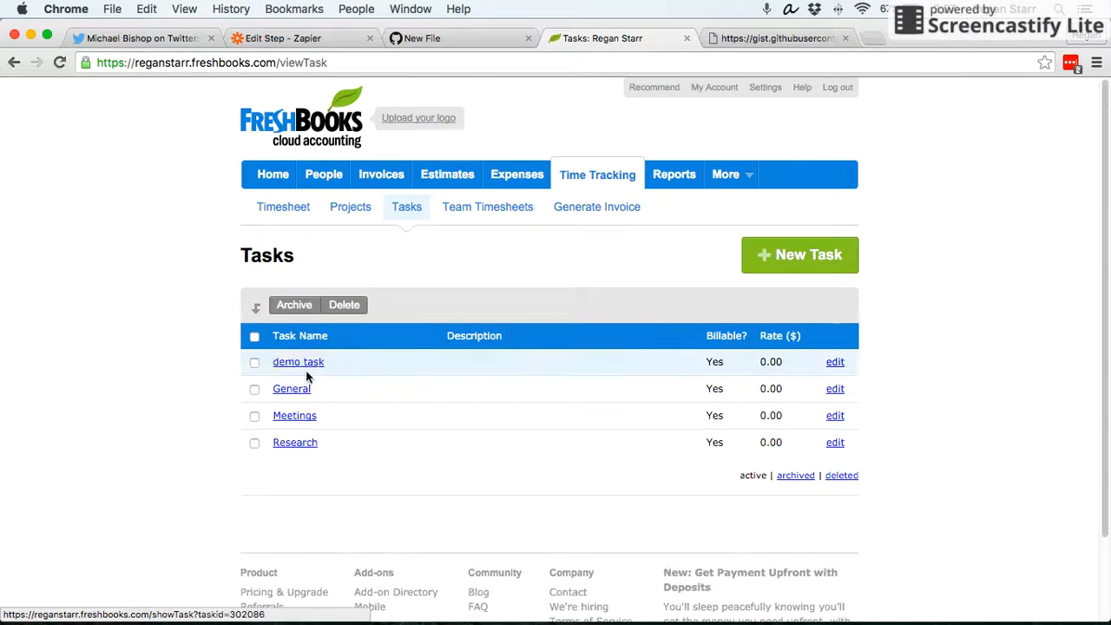
{"action": "left_click", "coordinate": [304, 365]}
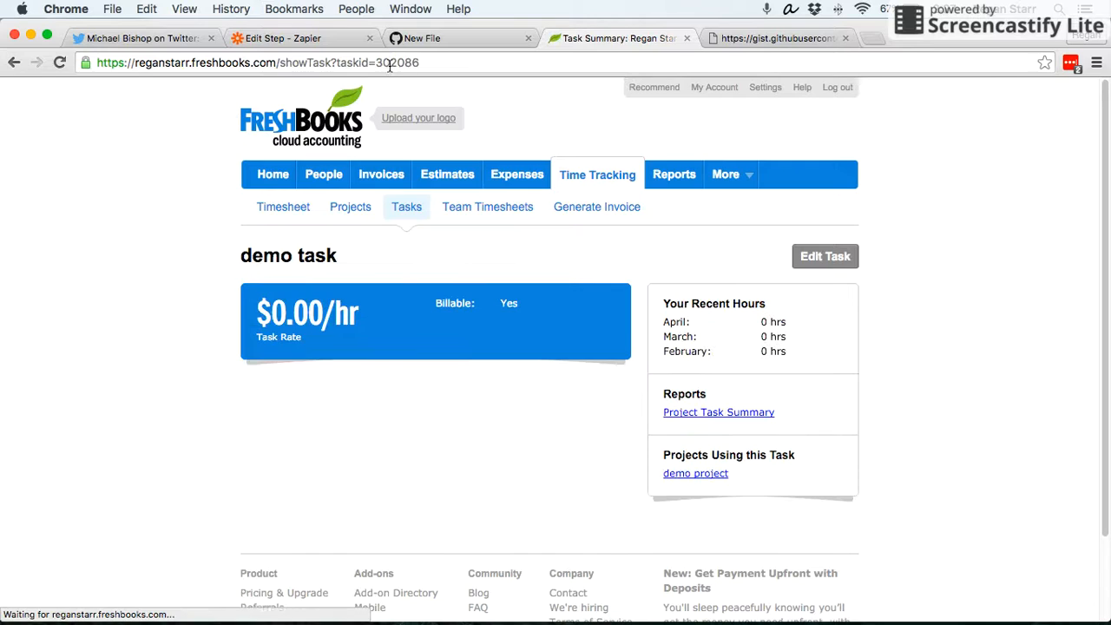
{"action": "left_click", "coordinate": [424, 41]}
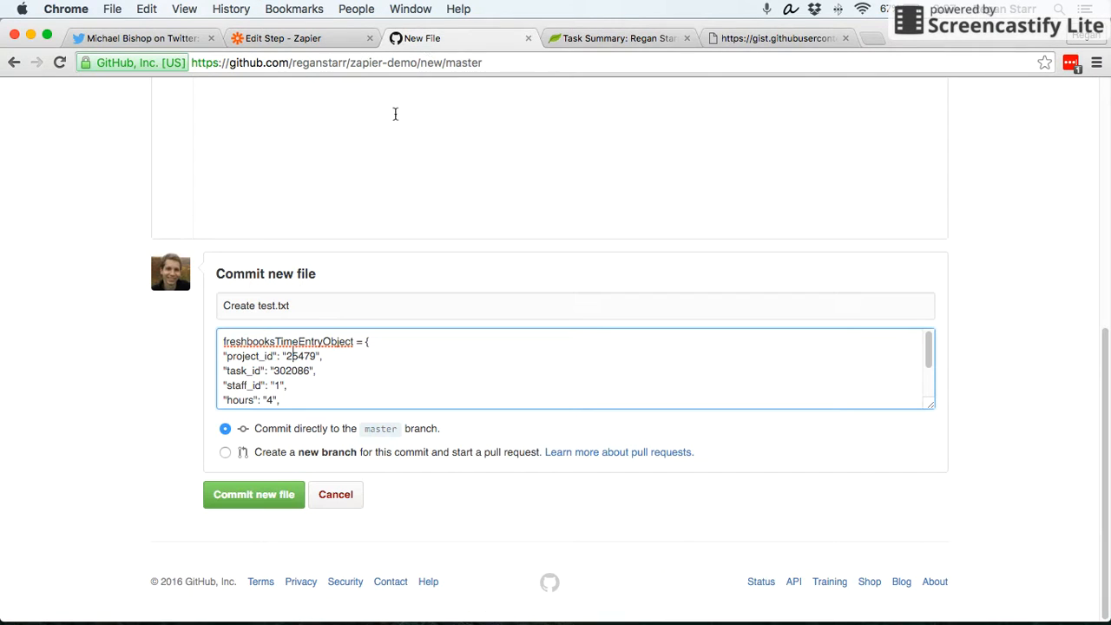
{"action": "double_click", "coordinate": [293, 370]}
Look up the staff member's user ID in their FreshBooks details page address and return to the GitHub commit form
{"action": "left_click", "coordinate": [650, 41]}
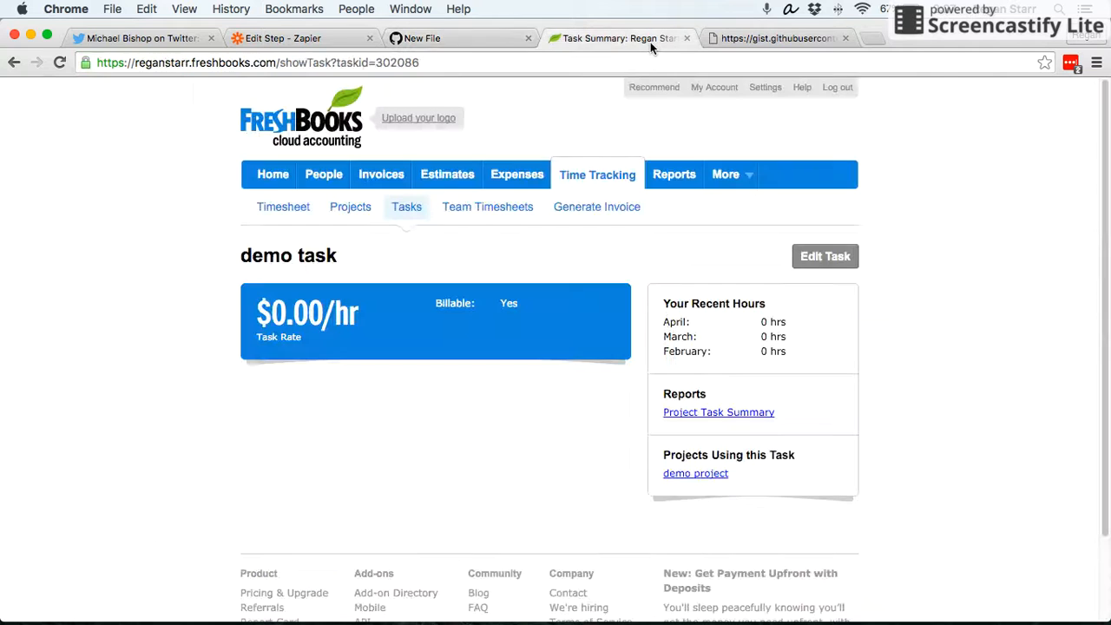
{"action": "left_click", "coordinate": [322, 179]}
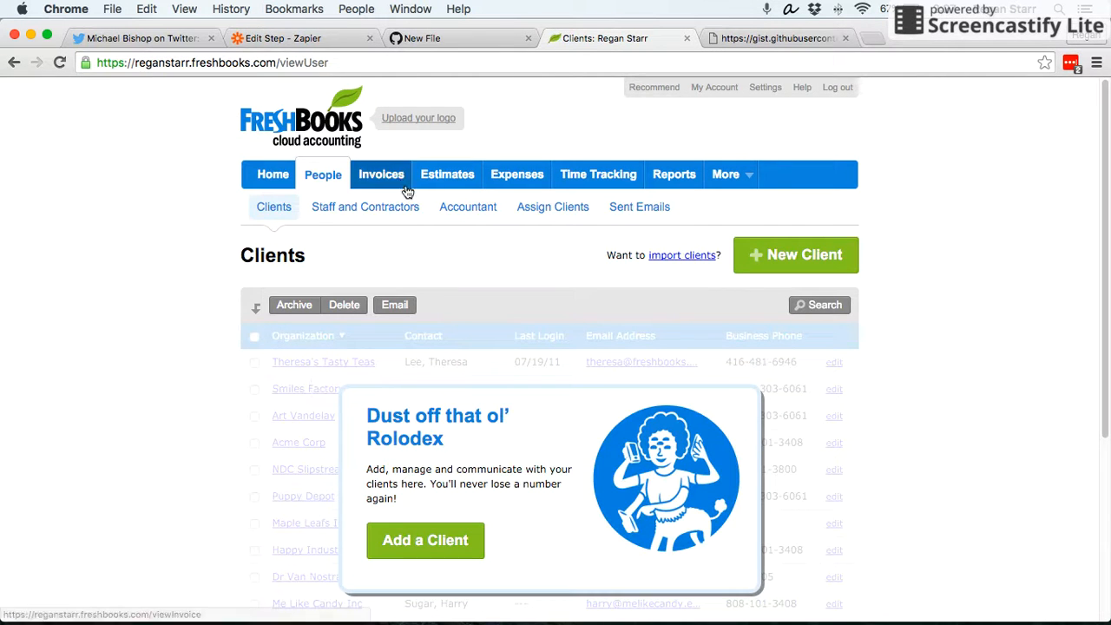
{"action": "left_click", "coordinate": [365, 206]}
{"action": "left_click", "coordinate": [309, 512]}
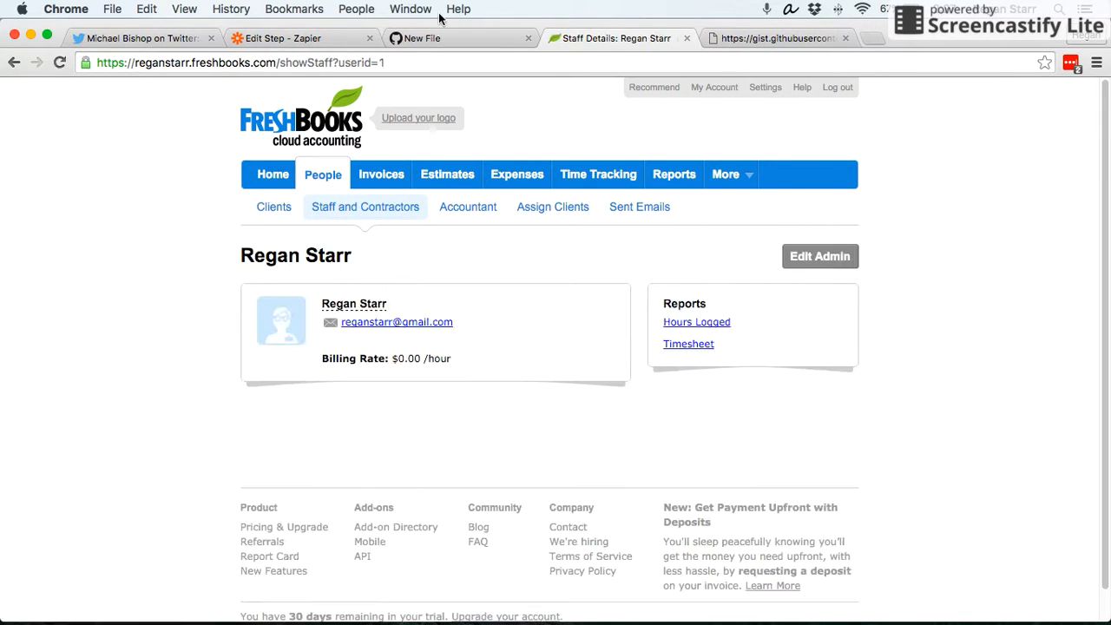
{"action": "left_click_drag", "start_coordinate": [381, 63], "coordinate": [391, 65]}
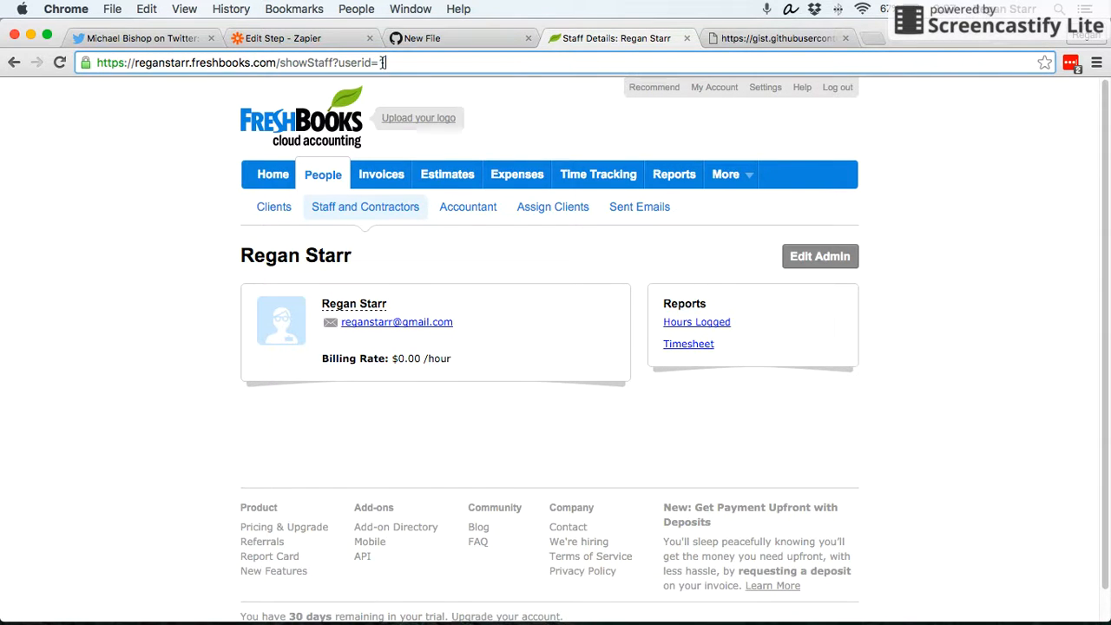
{"action": "left_click", "coordinate": [389, 64]}
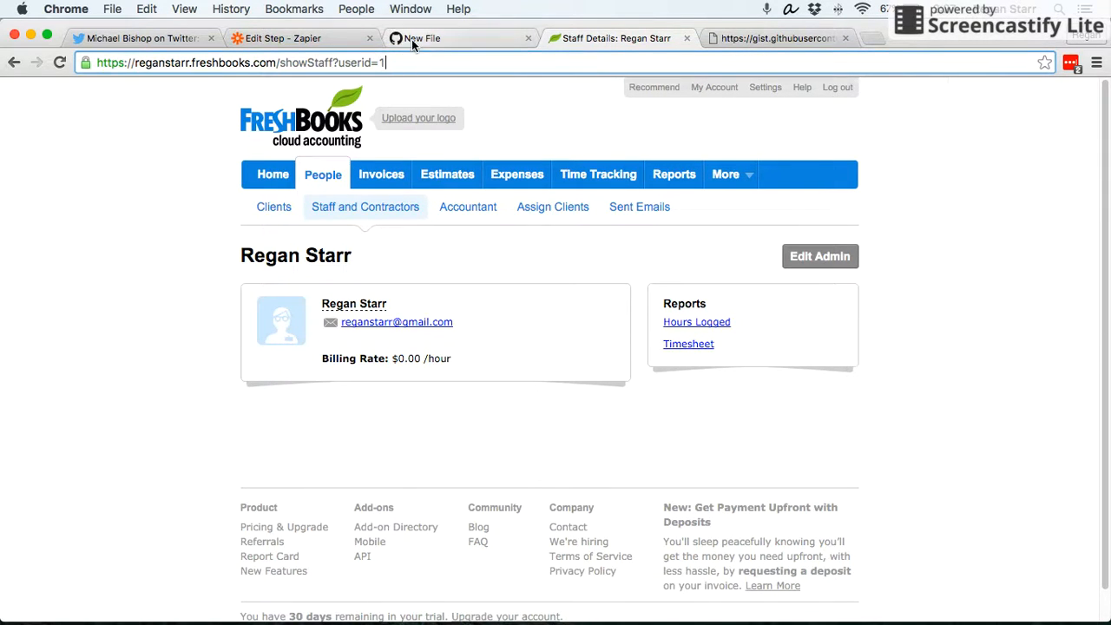
{"action": "left_click", "coordinate": [411, 39]}
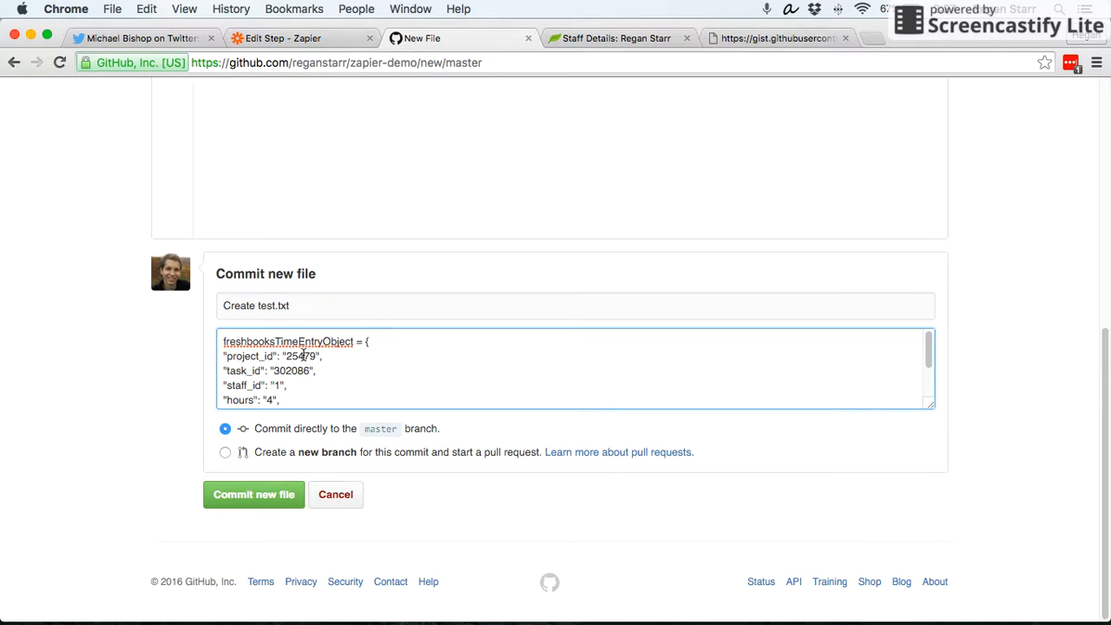
Recheck the time entry values in the commit description against the FreshBooks staff details page
{"action": "scroll", "coordinate": [301, 359], "scroll_direction": "down", "scroll_amount": 3}
{"action": "scroll", "coordinate": [295, 364], "scroll_direction": "up", "scroll_amount": 3}
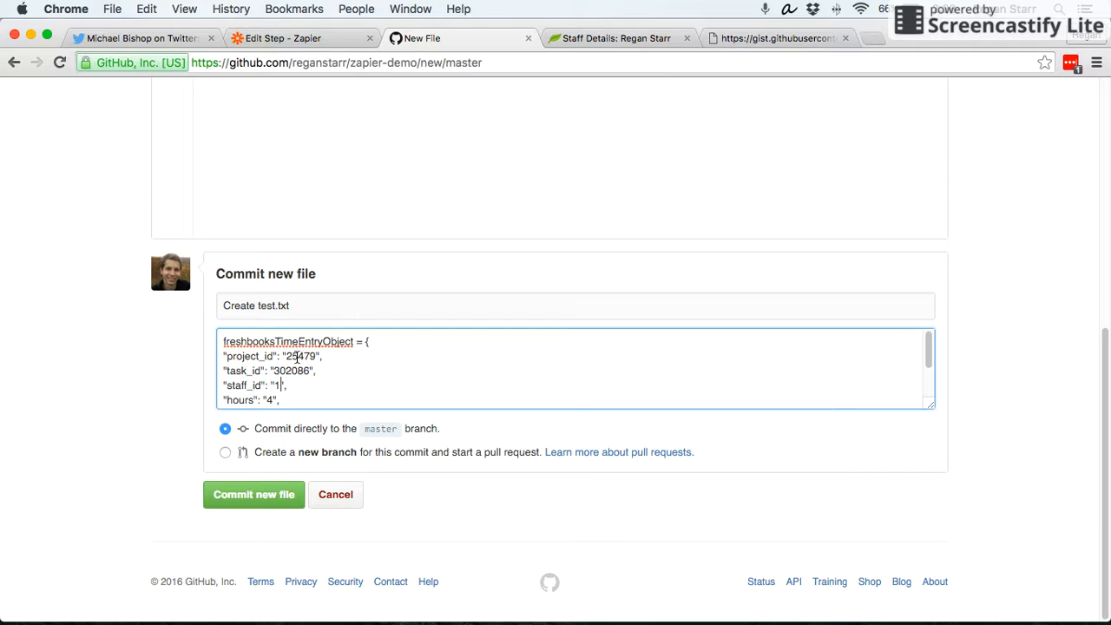
{"action": "left_click", "coordinate": [605, 39]}
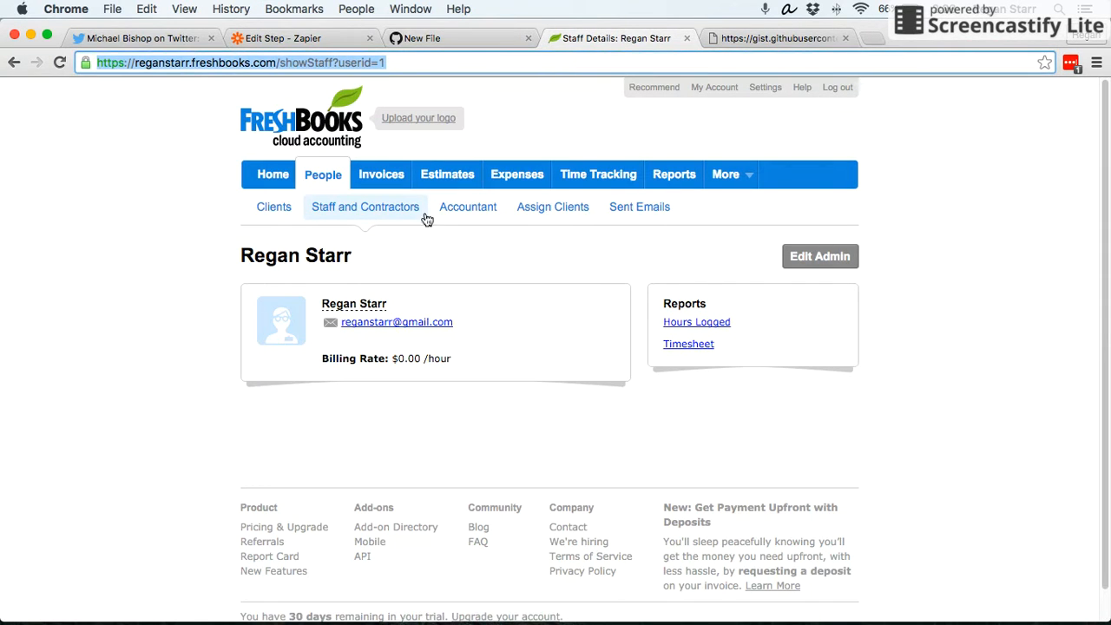
{"action": "left_click", "coordinate": [454, 36]}
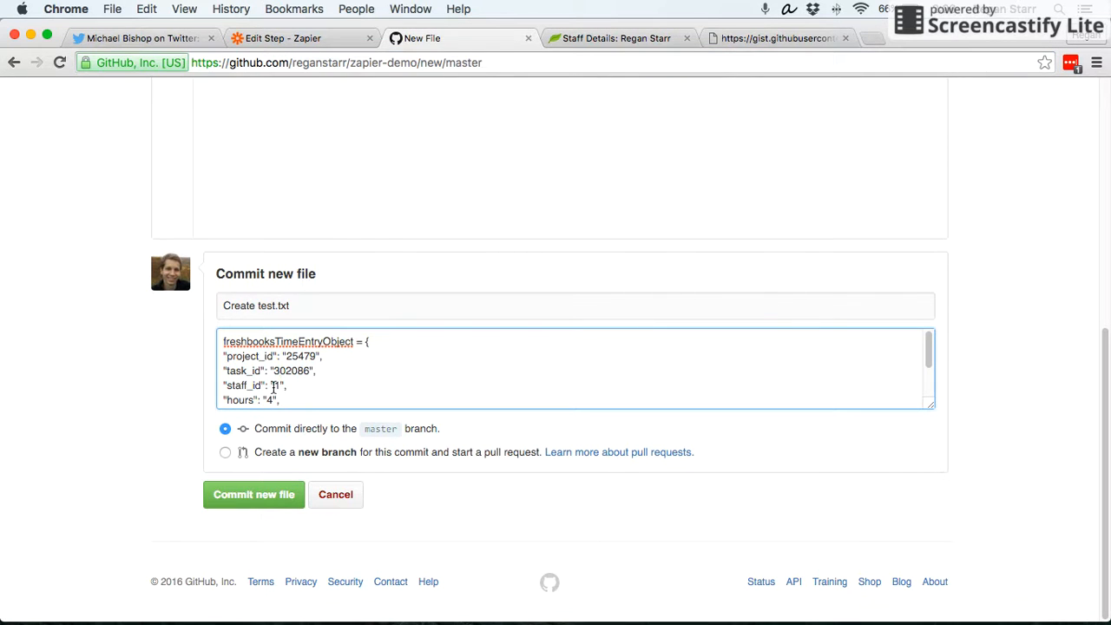
Check the remaining time entry values in the commit description and commit test.txt directly to the master branch
{"action": "left_click_drag", "start_coordinate": [275, 385], "coordinate": [284, 386]}
{"action": "scroll", "coordinate": [299, 366], "scroll_direction": "down", "scroll_amount": 3}
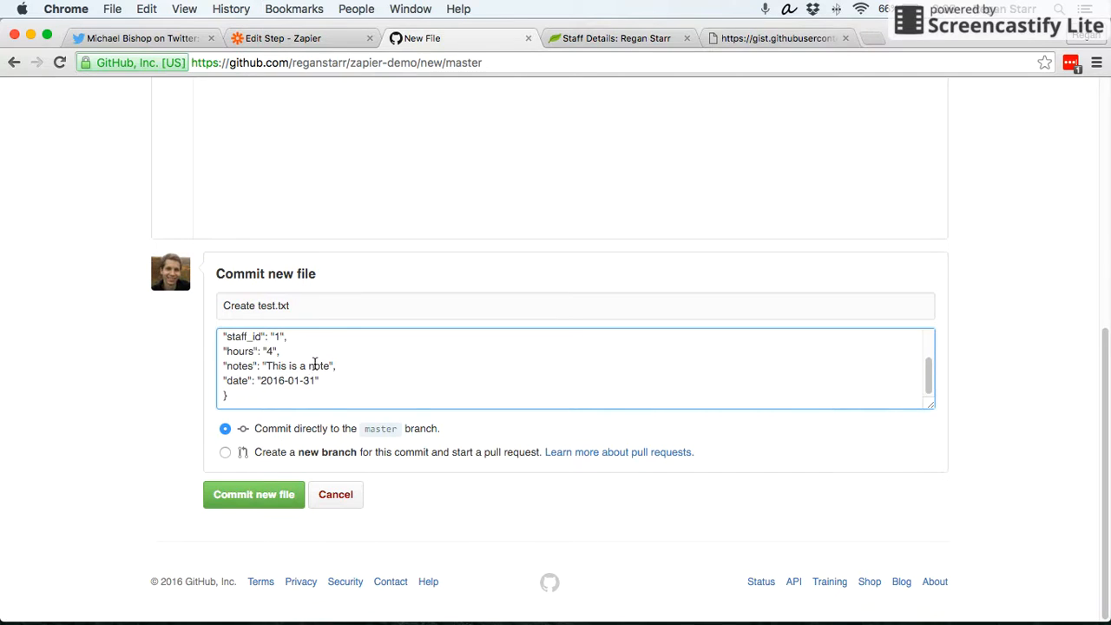
{"action": "scroll", "coordinate": [315, 365], "scroll_direction": "up", "scroll_amount": 5}
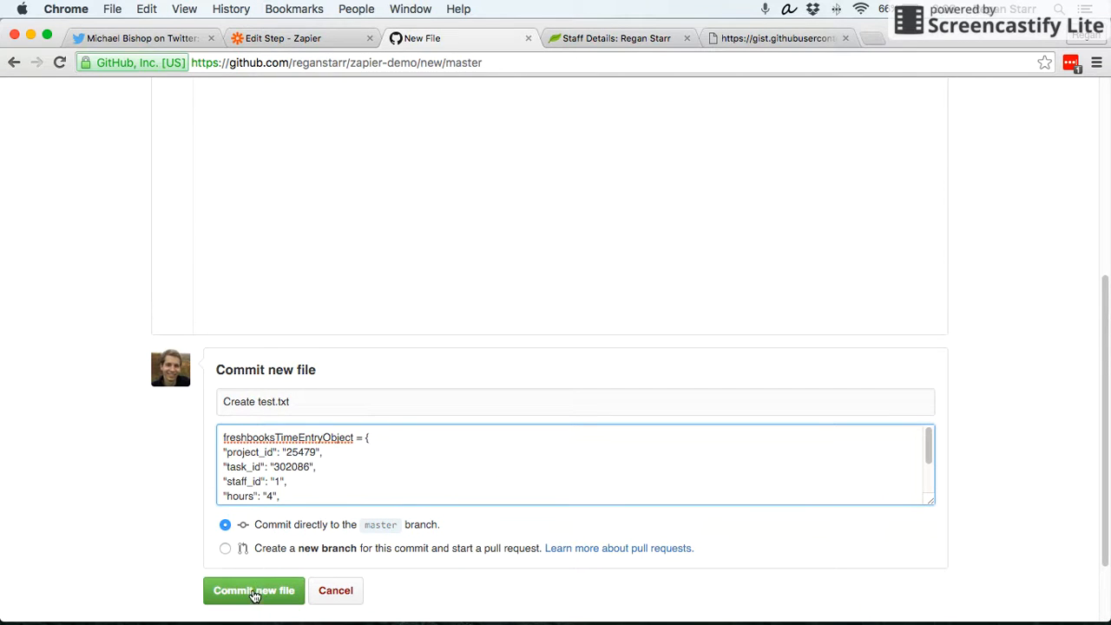
{"action": "left_click", "coordinate": [253, 591]}
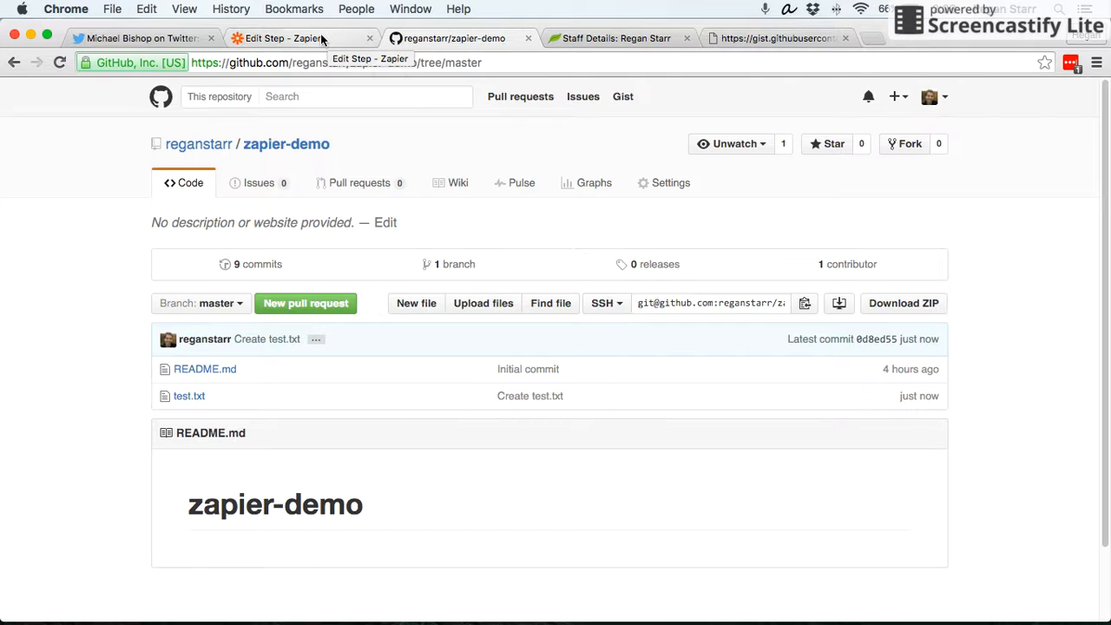
Switch to the Zapier editor and choose GitHub as the Zap's trigger app
{"action": "left_click", "coordinate": [320, 38]}
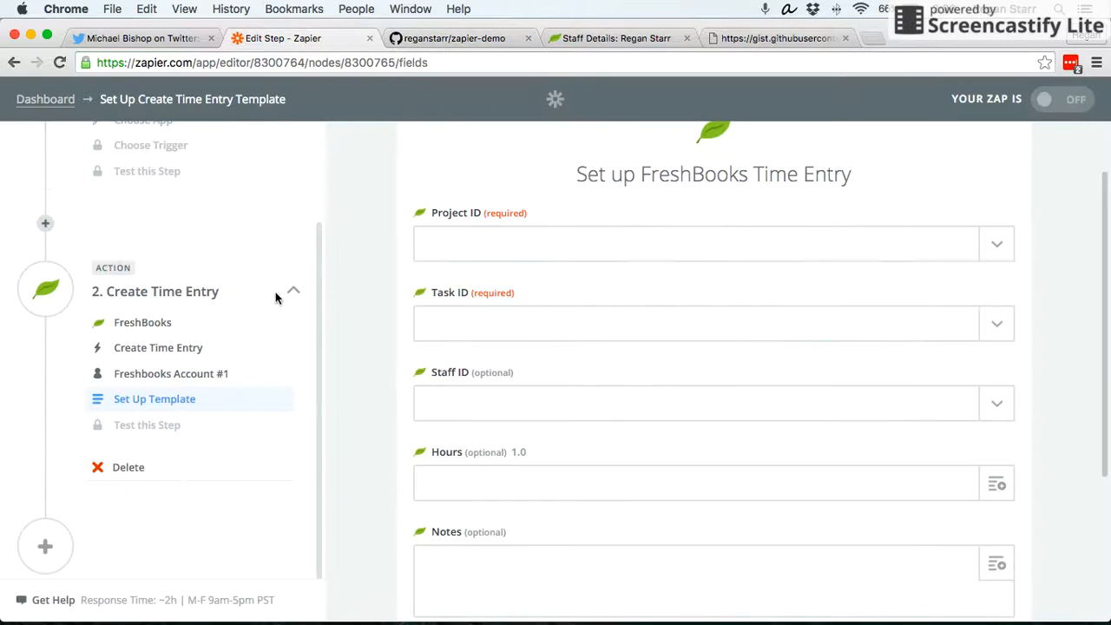
{"action": "left_click", "coordinate": [160, 249]}
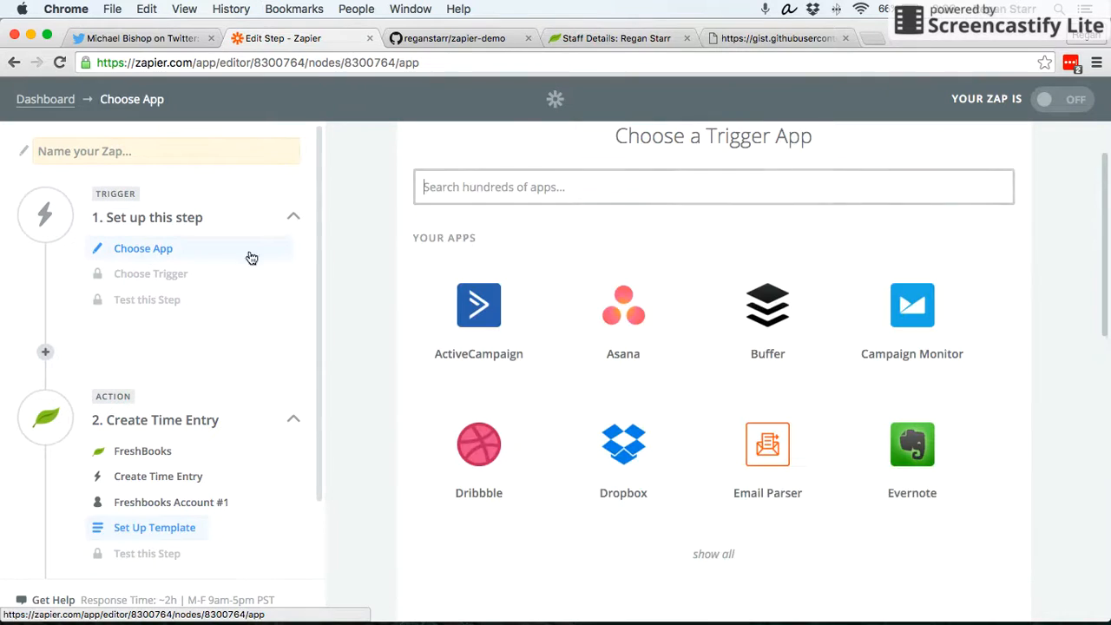
{"action": "type", "text": "git"}
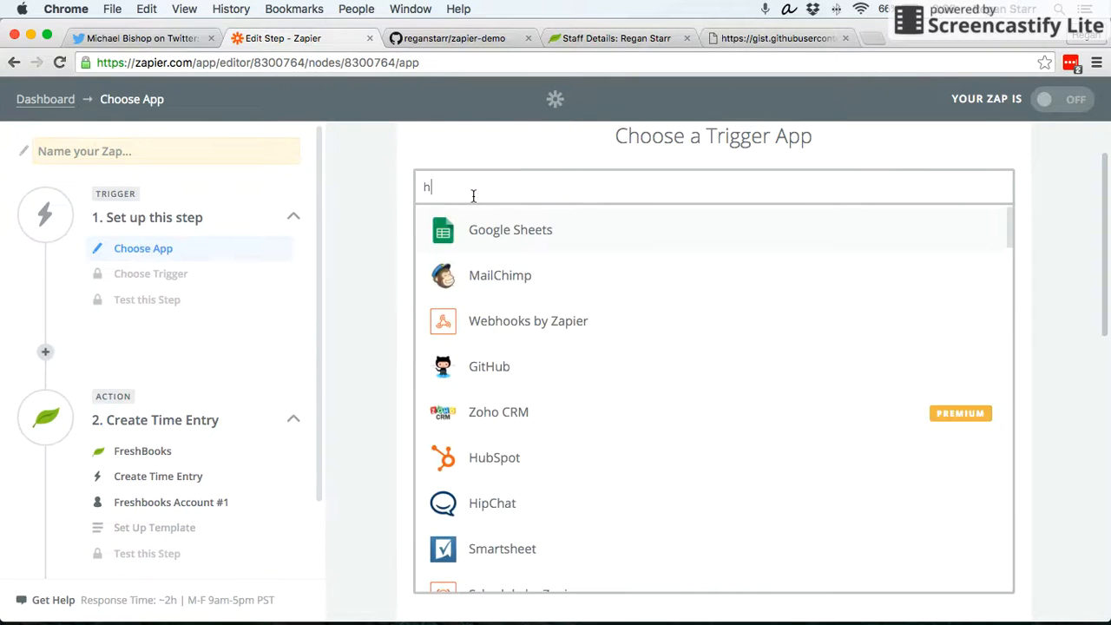
{"action": "key", "text": "Return"}
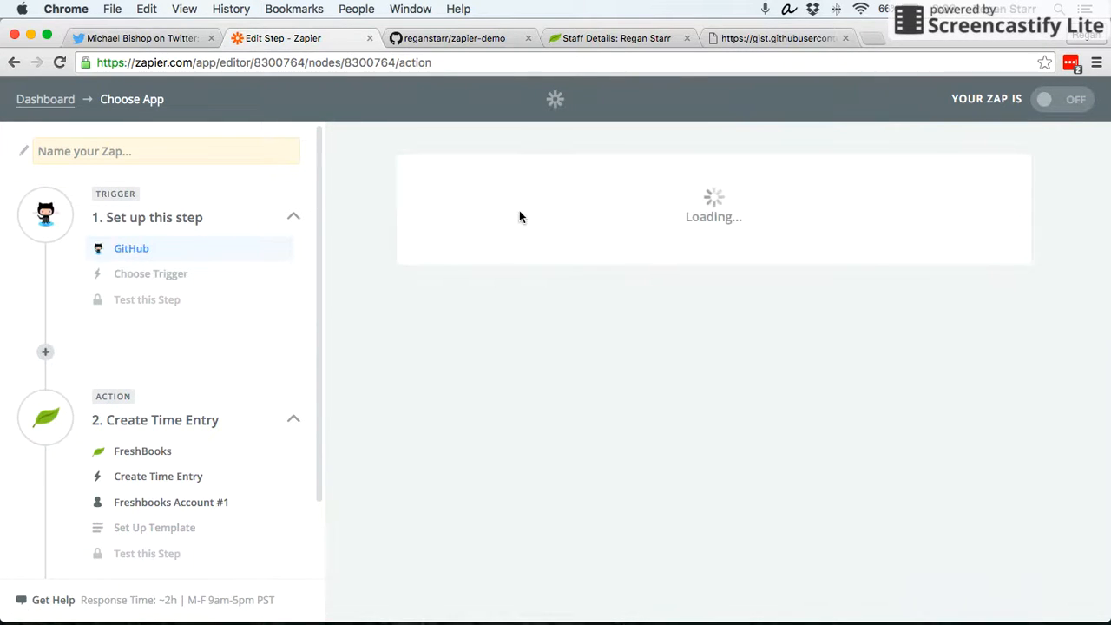
Set the GitHub trigger to New Commit and use Github Account #1
{"action": "scroll", "coordinate": [532, 321], "scroll_direction": "down", "scroll_amount": 4}
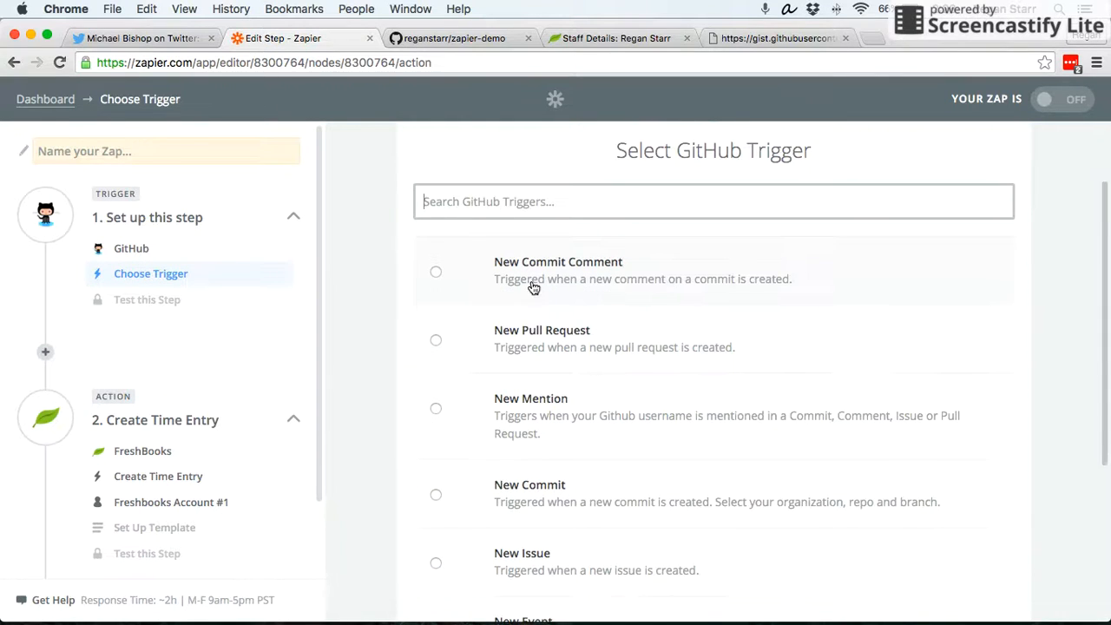
{"action": "left_click", "coordinate": [553, 436]}
{"action": "scroll", "coordinate": [1033, 400], "scroll_direction": "down", "scroll_amount": 4}
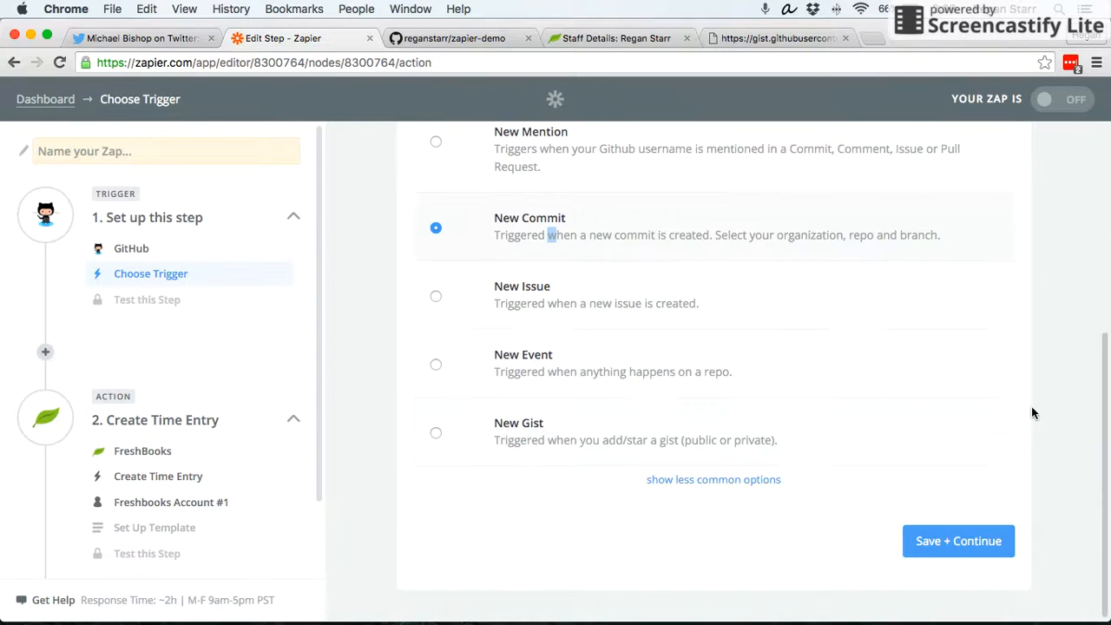
{"action": "left_click", "coordinate": [974, 561]}
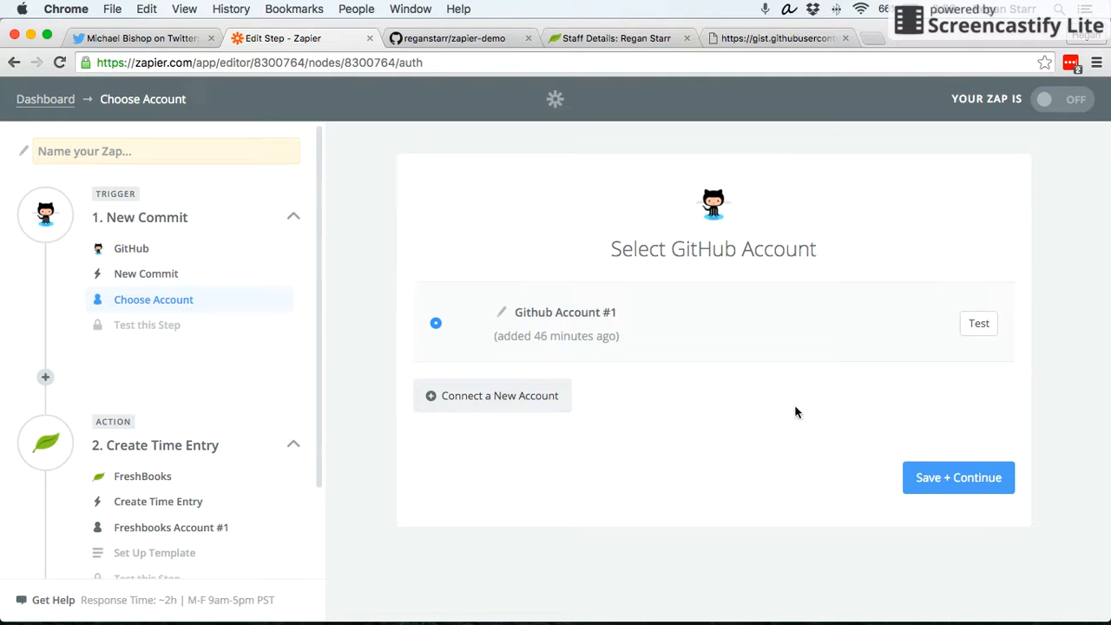
{"action": "left_click", "coordinate": [940, 476]}
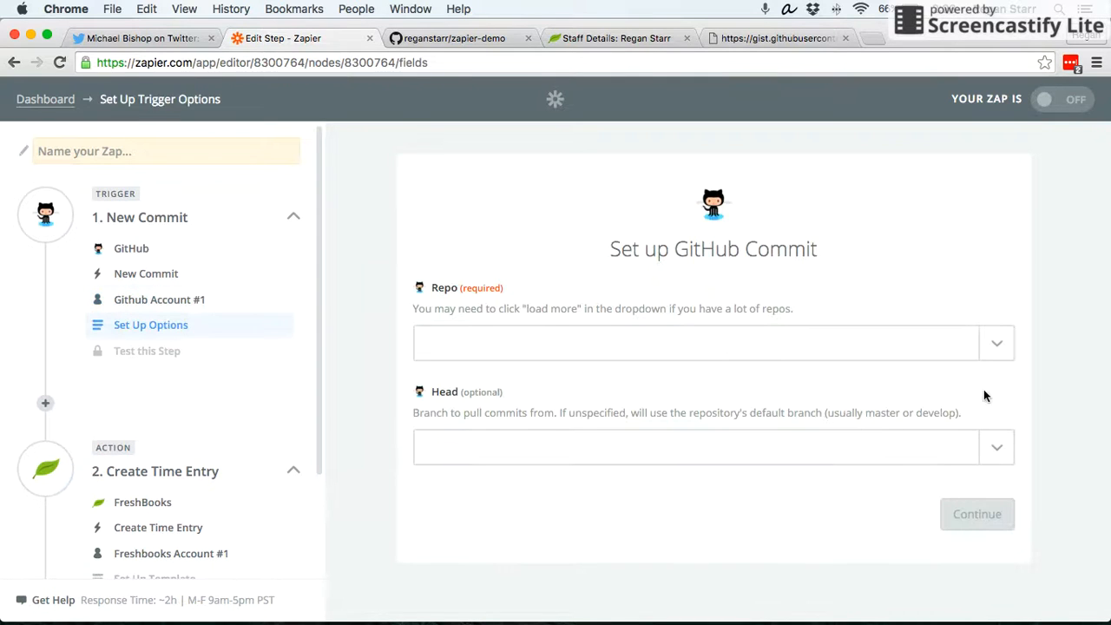
Set the trigger's repo to zapier-demo, leave Head empty, and fetch an existing commit to test the trigger
{"action": "left_click", "coordinate": [1000, 345]}
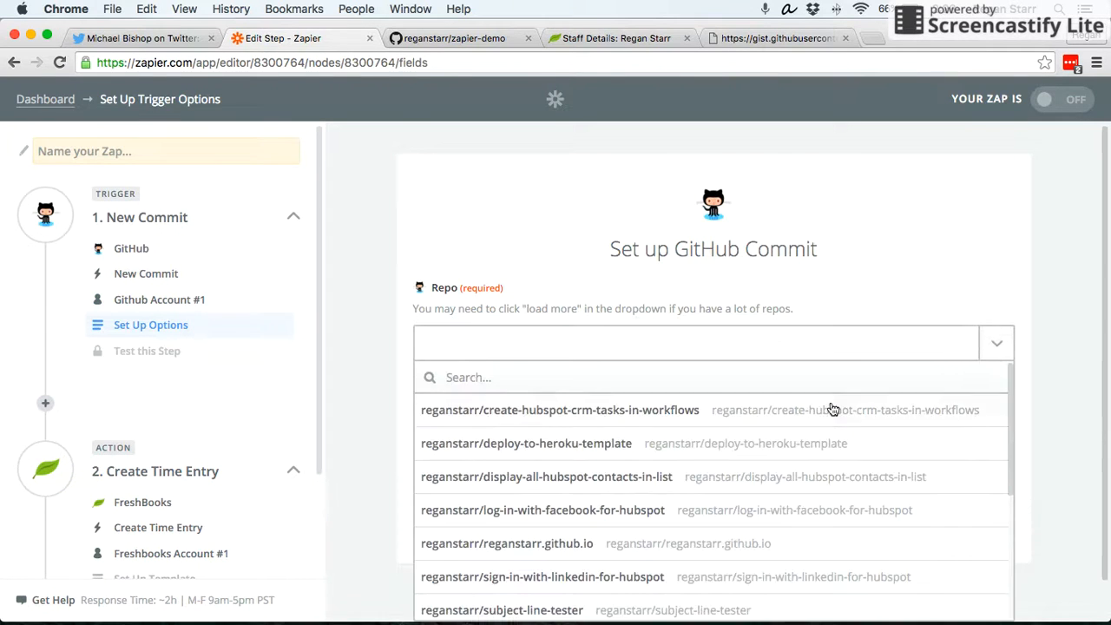
{"action": "scroll", "coordinate": [831, 409], "scroll_direction": "down", "scroll_amount": 5}
{"action": "left_click", "coordinate": [621, 519]}
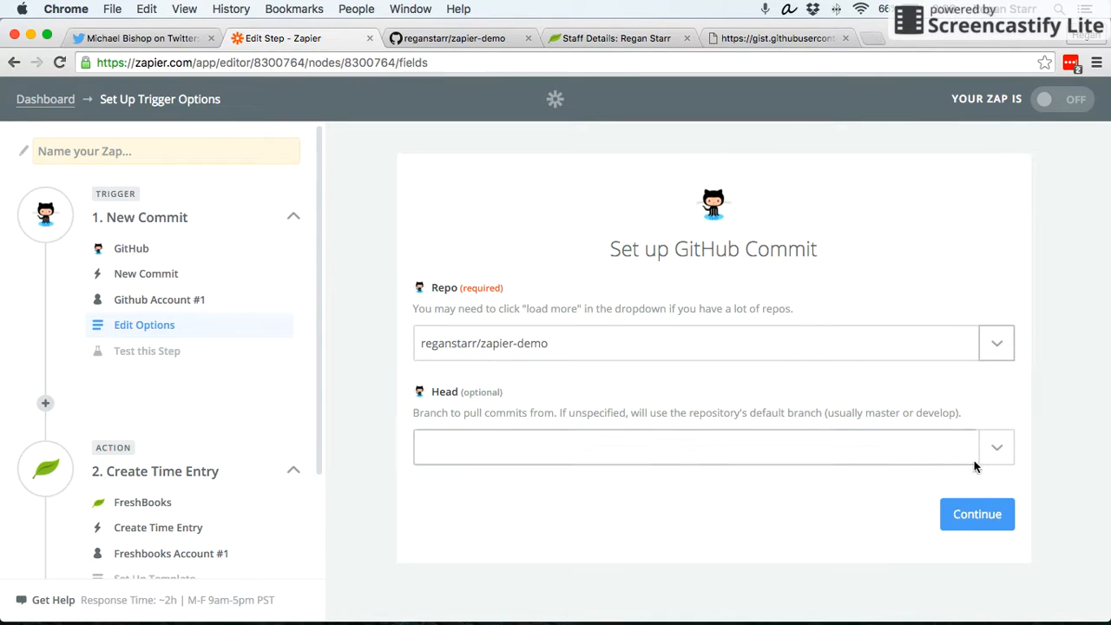
{"action": "left_click", "coordinate": [977, 514]}
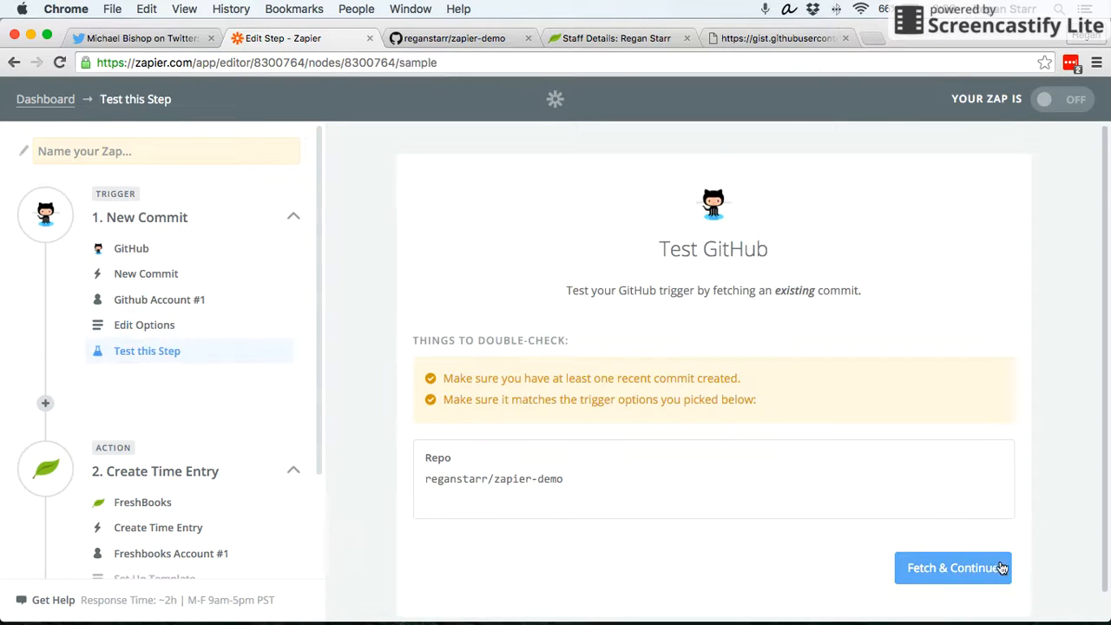
{"action": "left_click", "coordinate": [1001, 567]}
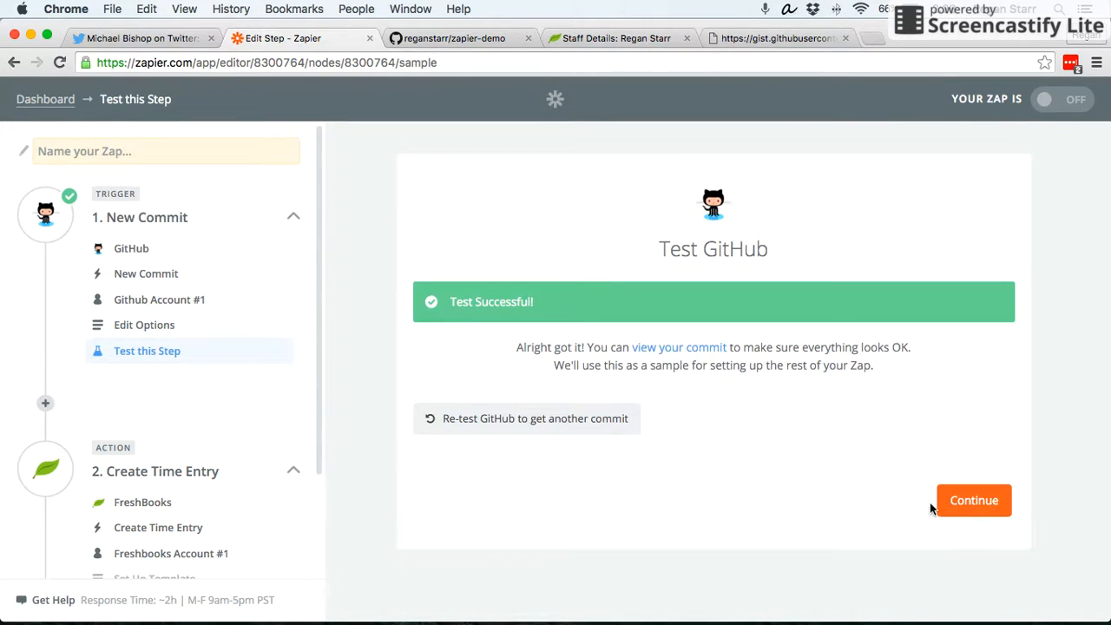
Review the fetched sample commit and examine the freshbooksTimeEntryObject in its commit__message field
{"action": "left_click", "coordinate": [667, 347]}
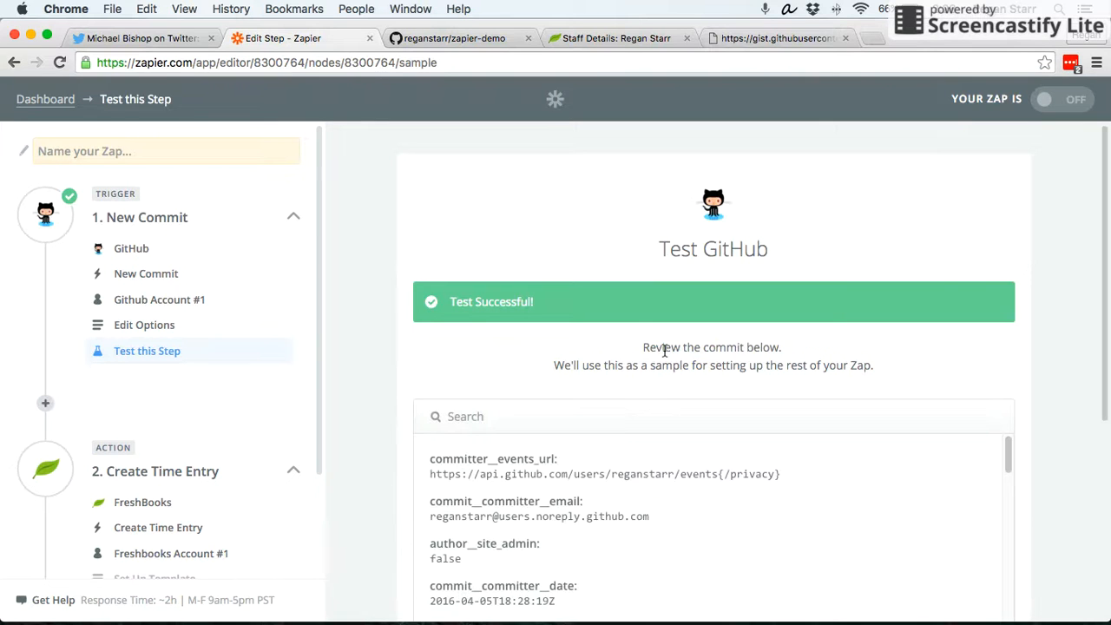
{"action": "left_click", "coordinate": [475, 38]}
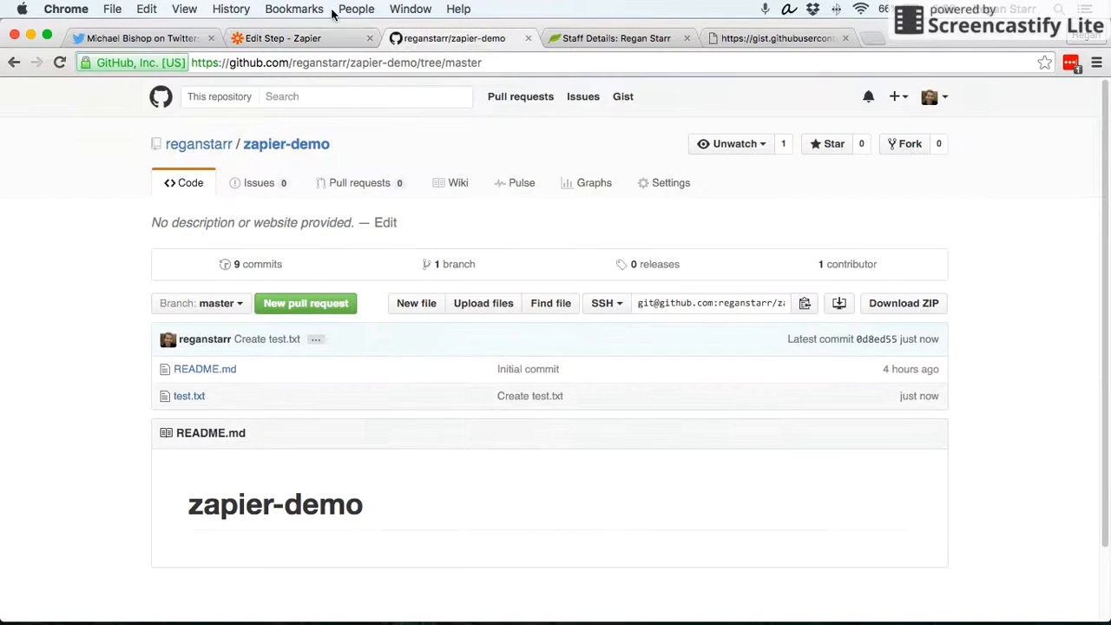
{"action": "left_click", "coordinate": [773, 38]}
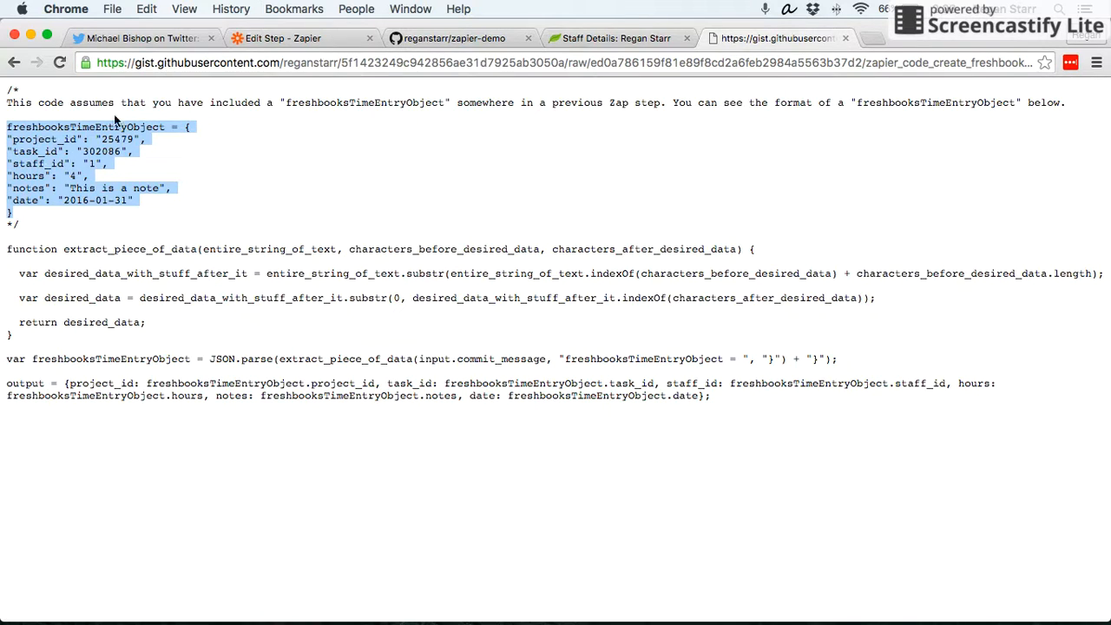
{"action": "left_click", "coordinate": [282, 38]}
{"action": "scroll", "coordinate": [399, 295], "scroll_direction": "down", "scroll_amount": 5}
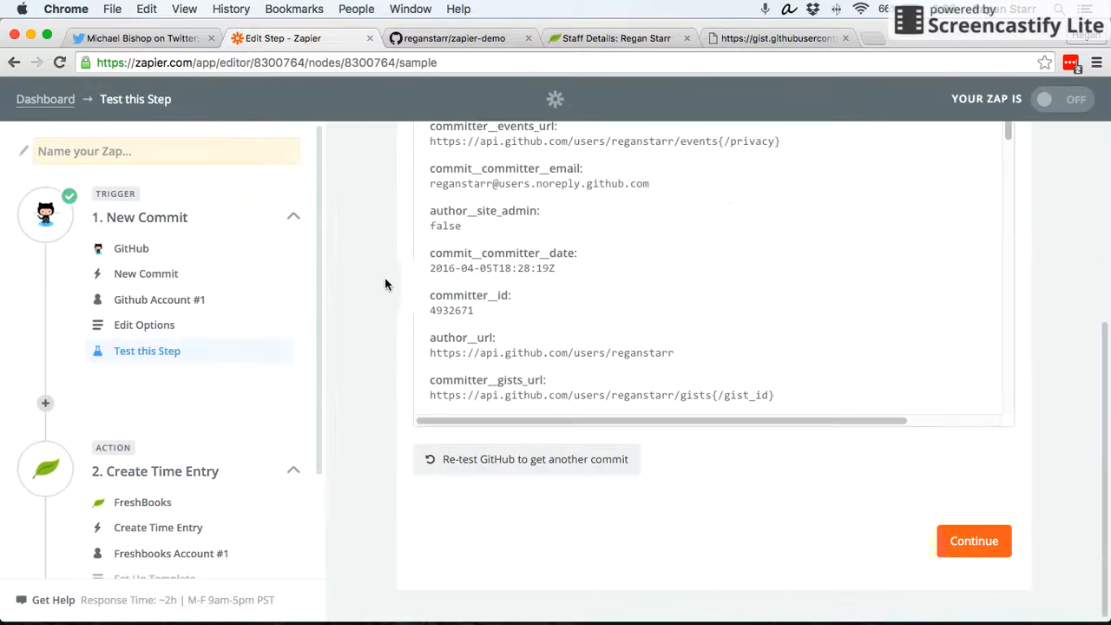
{"action": "scroll", "coordinate": [482, 249], "scroll_direction": "down", "scroll_amount": 10}
{"action": "scroll", "coordinate": [482, 249], "scroll_direction": "down", "scroll_amount": 5}
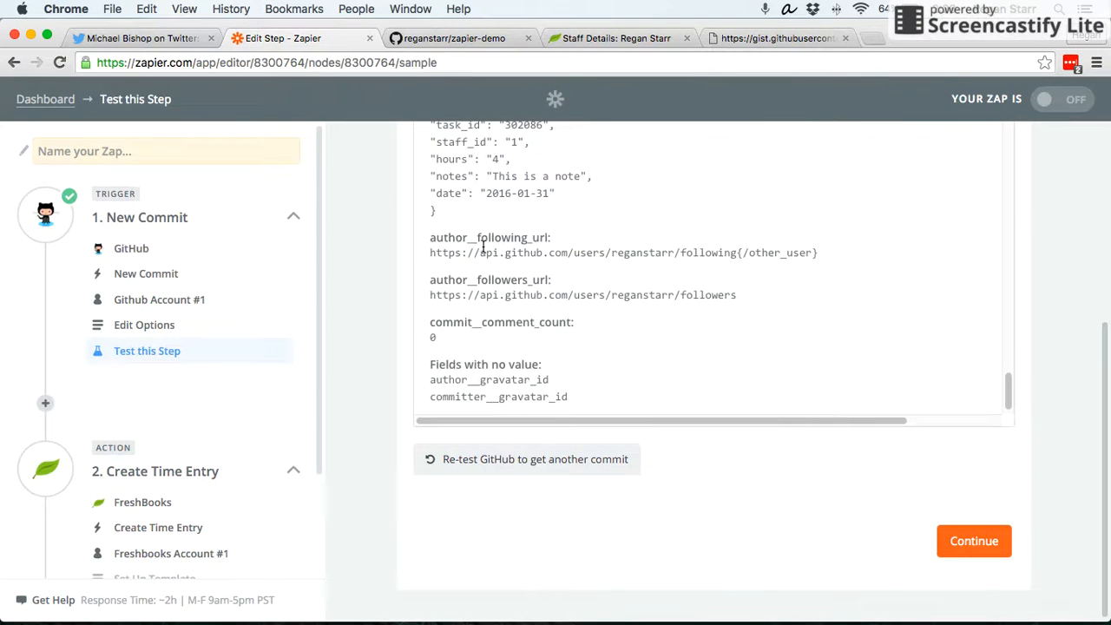
{"action": "scroll", "coordinate": [483, 249], "scroll_direction": "up", "scroll_amount": 2}
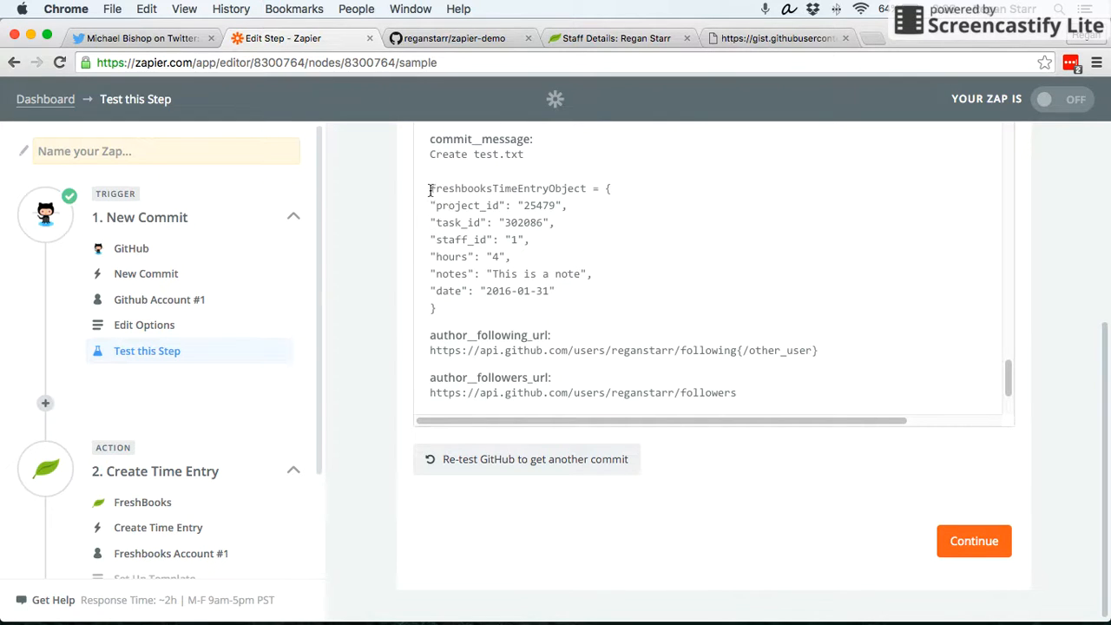
{"action": "left_click_drag", "start_coordinate": [430, 189], "coordinate": [442, 303]}
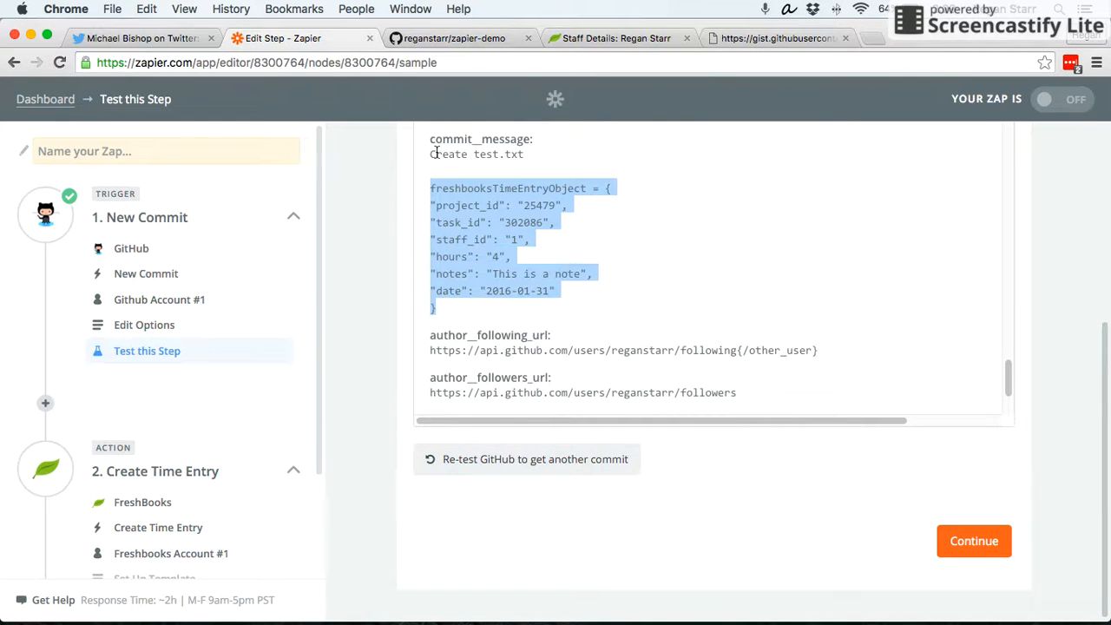
{"action": "scroll", "coordinate": [346, 254], "scroll_direction": "up", "scroll_amount": 2}
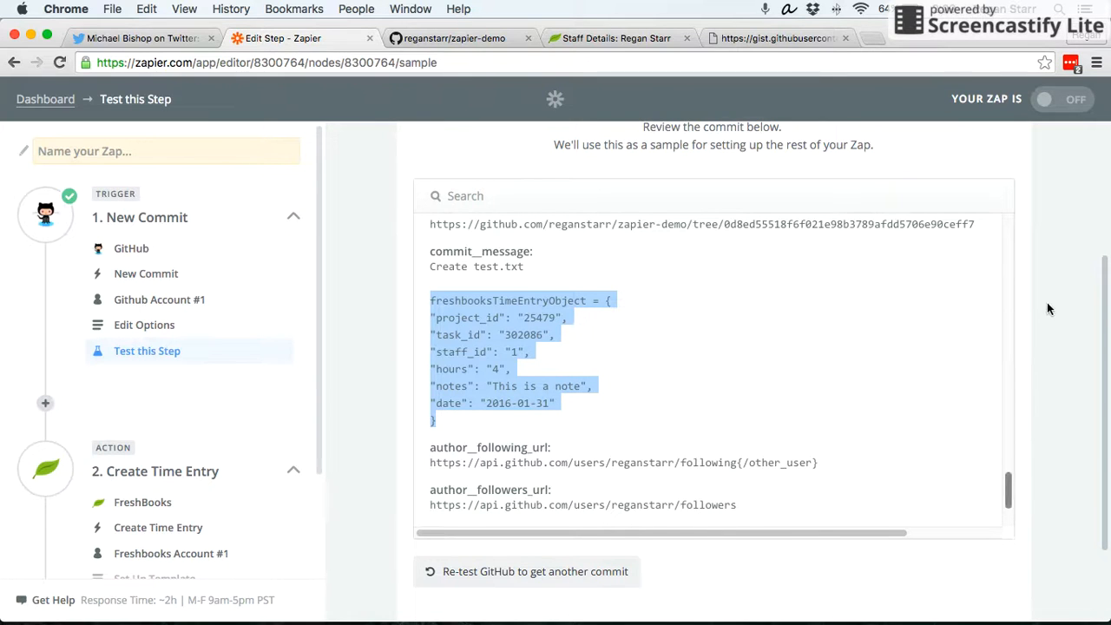
{"action": "scroll", "coordinate": [1047, 309], "scroll_direction": "down", "scroll_amount": 2}
Insert a Code by Zapier action with Run Javascript between the New Commit trigger and the Create Time Entry action
{"action": "left_click", "coordinate": [968, 547]}
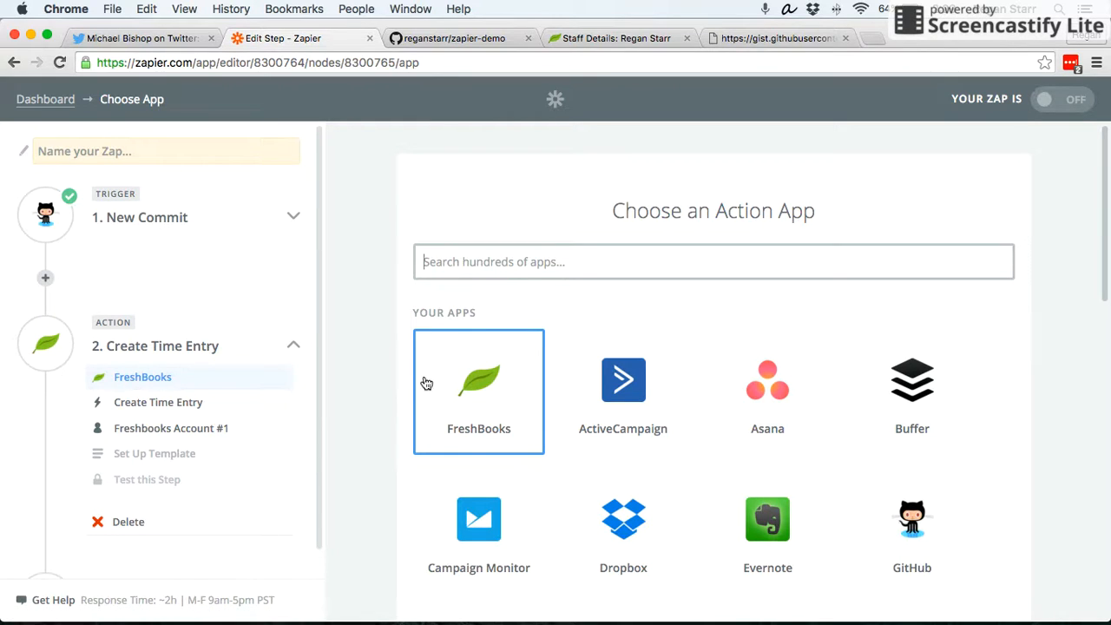
{"action": "left_click", "coordinate": [47, 282]}
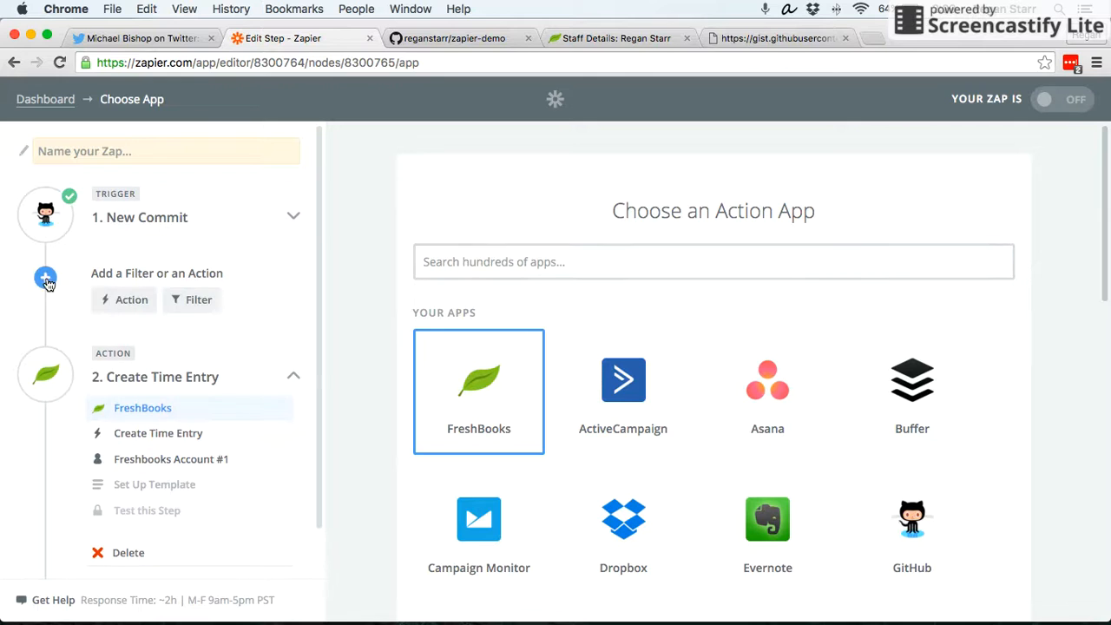
{"action": "left_click", "coordinate": [116, 300]}
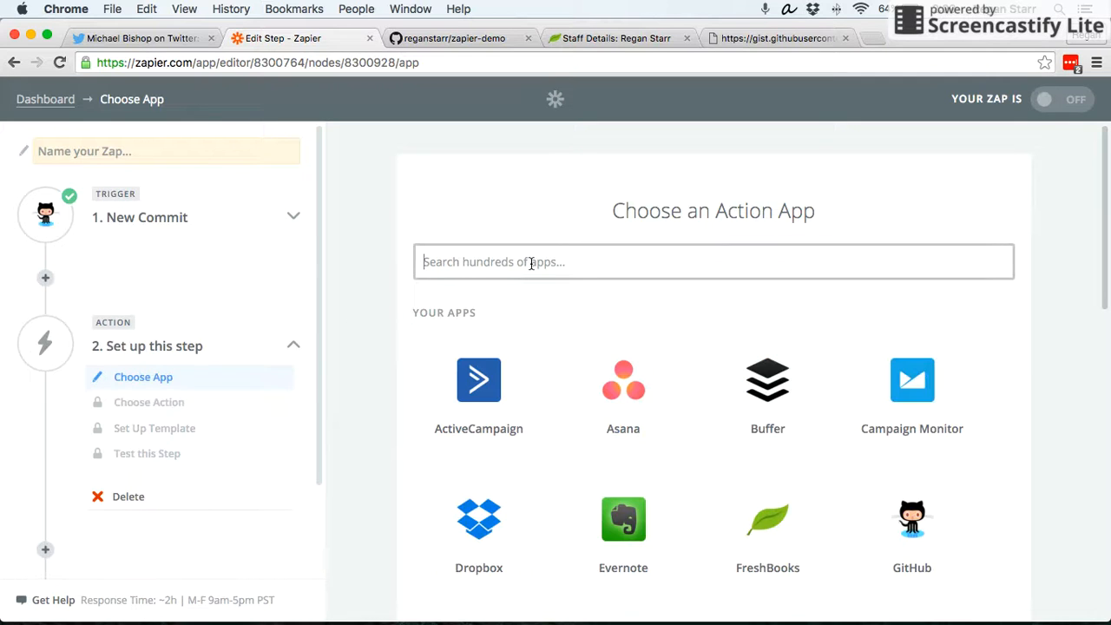
{"action": "type", "text": "code"}
{"action": "key", "text": "Return"}
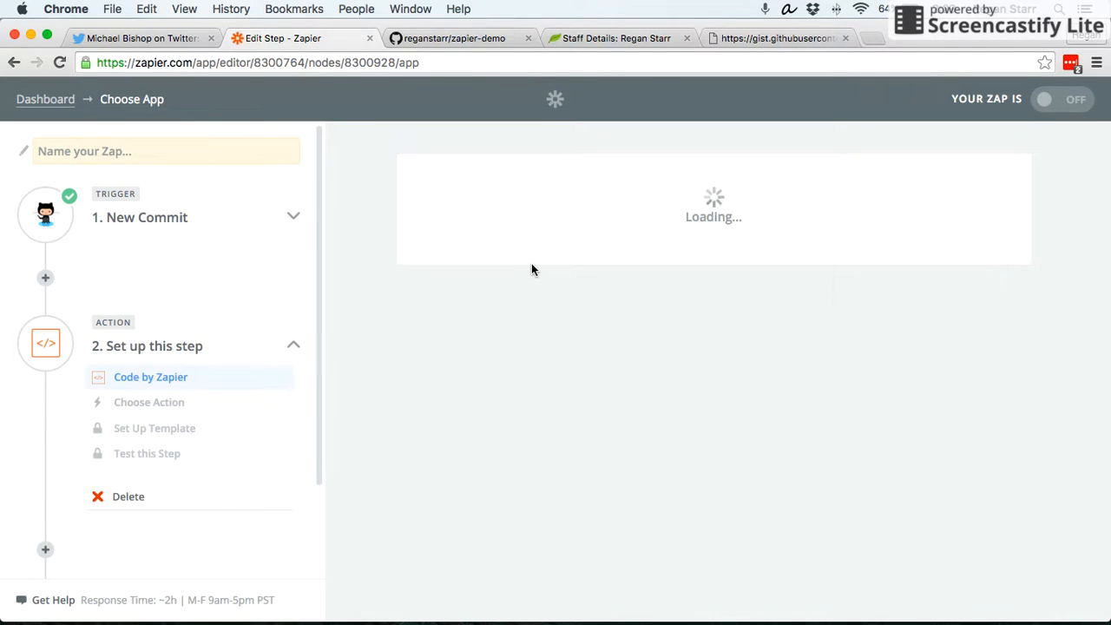
{"action": "left_click", "coordinate": [547, 417]}
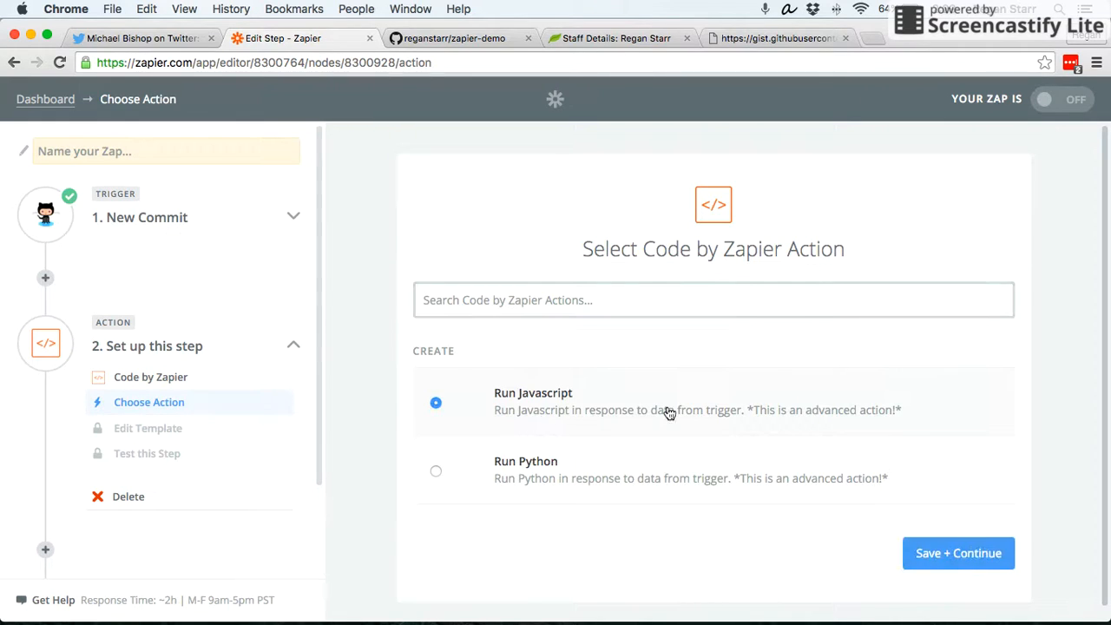
{"action": "left_click", "coordinate": [965, 547]}
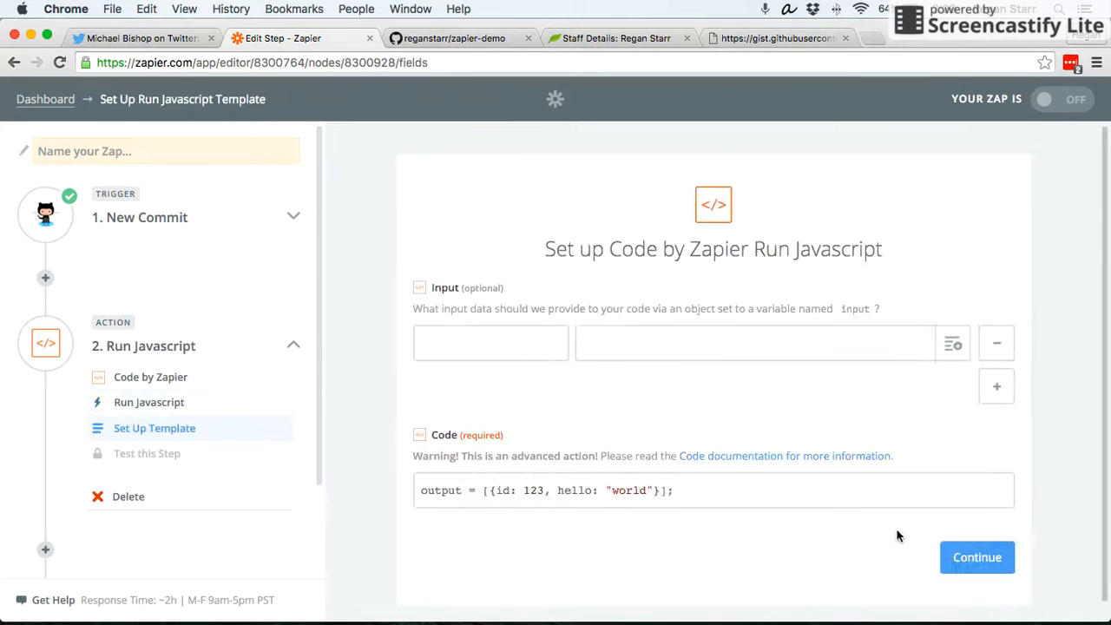
Add a code input named commit_message and map it to the Commit Message from Step 1
{"action": "left_click", "coordinate": [952, 347]}
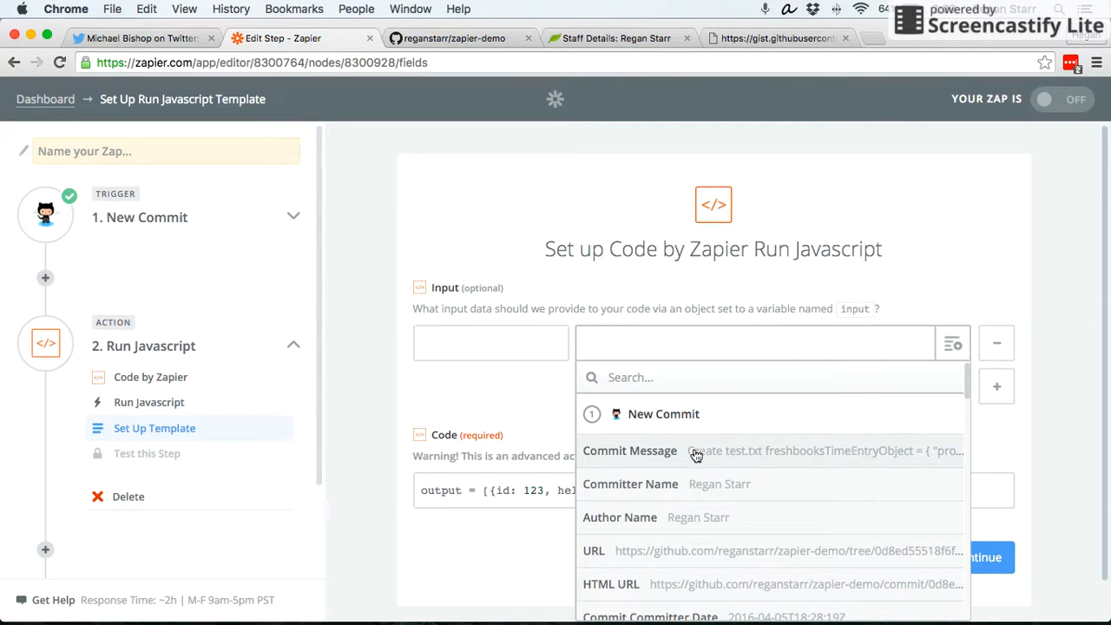
{"action": "left_click", "coordinate": [696, 452]}
{"action": "left_click", "coordinate": [495, 347]}
{"action": "type", "text": "co"}
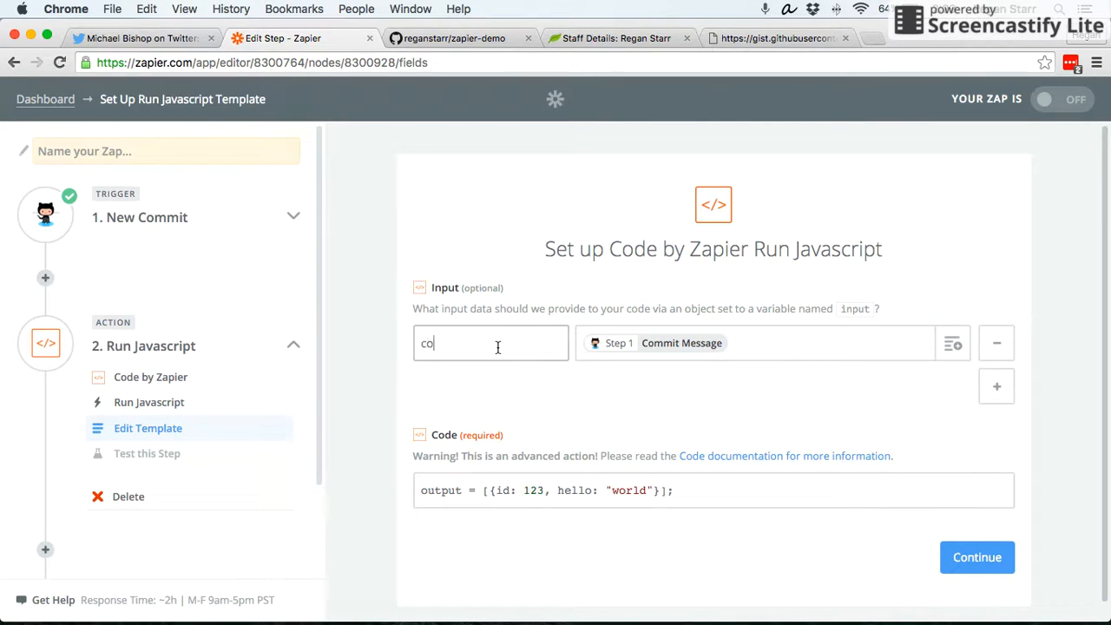
{"action": "type", "text": "mmit_message"}
{"action": "left_click_drag", "start_coordinate": [523, 344], "coordinate": [390, 347]}
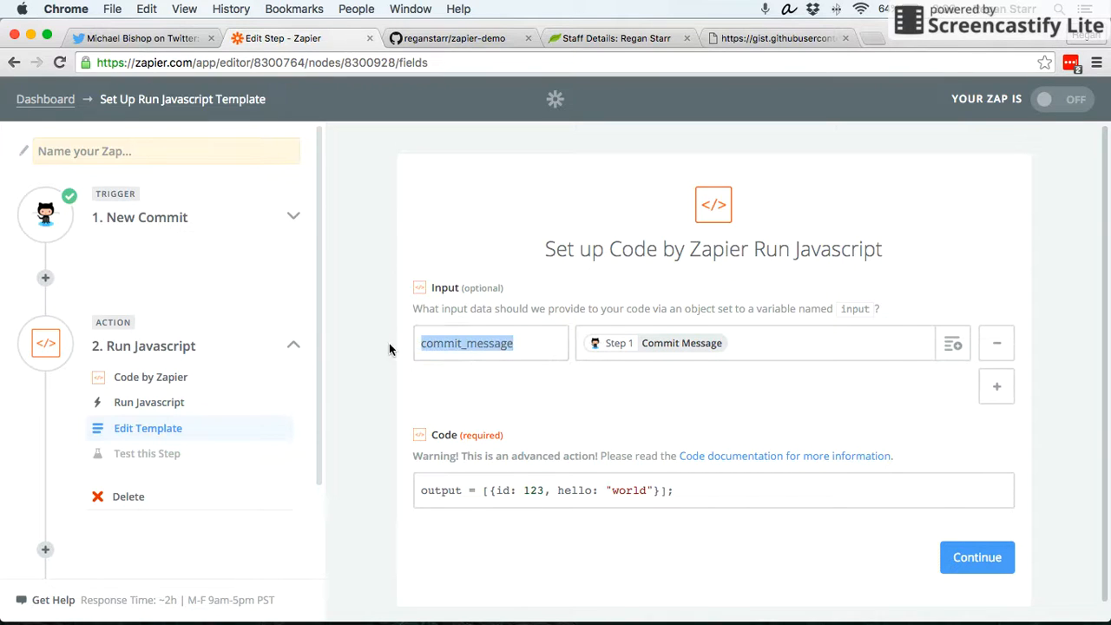
{"action": "left_click", "coordinate": [518, 345]}
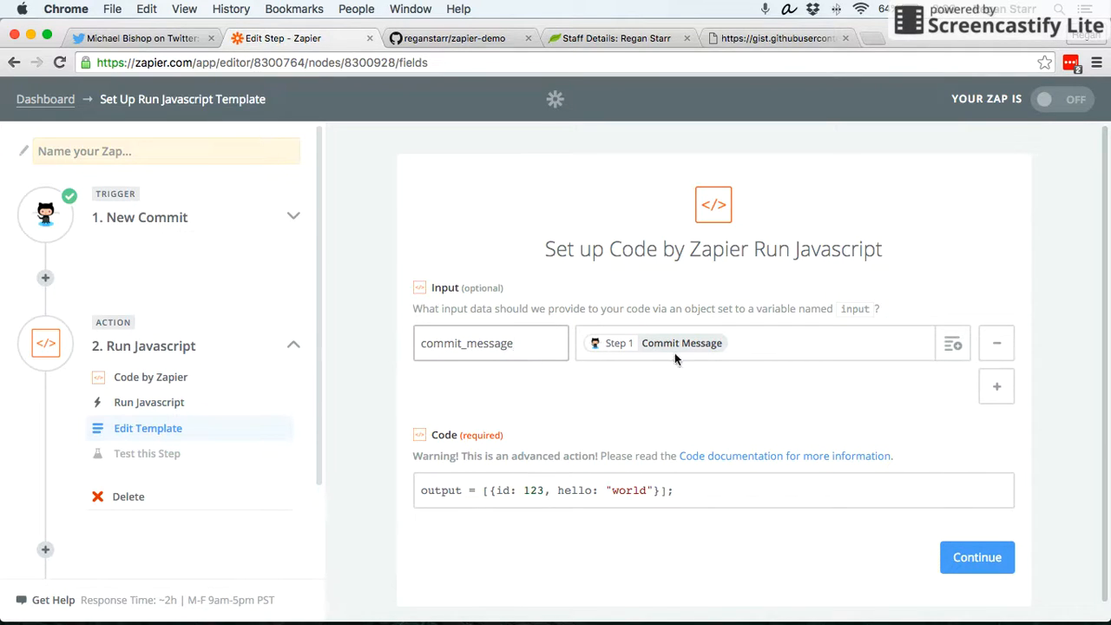
Copy the entire script from the GitHub gist and replace the default code in the Run Javascript action with it
{"action": "left_click", "coordinate": [756, 41]}
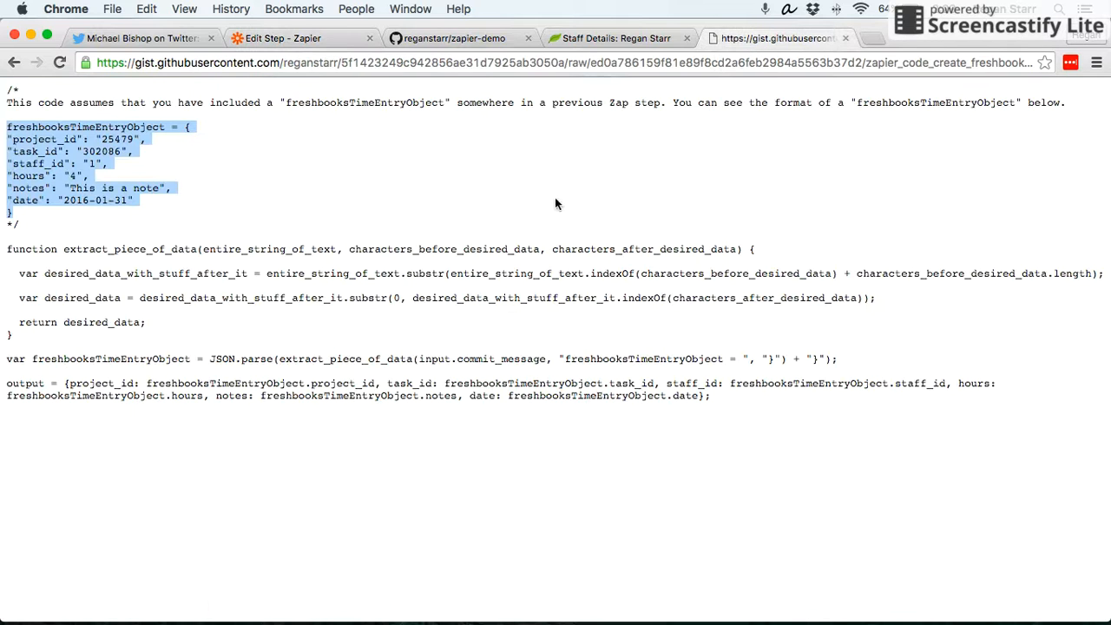
{"action": "left_click", "coordinate": [458, 297]}
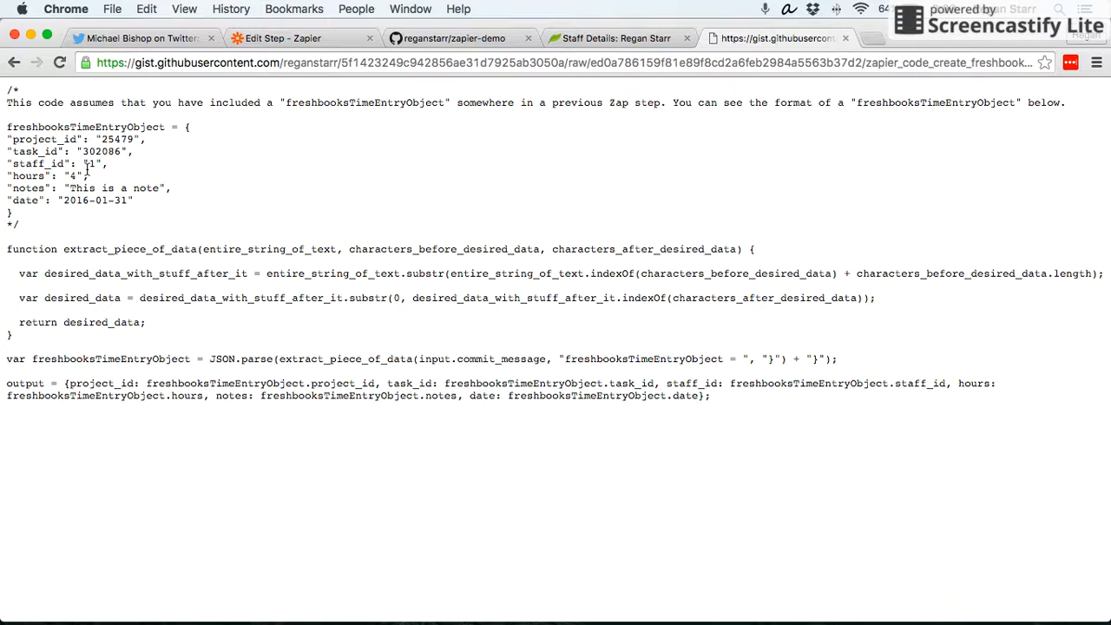
{"action": "key", "text": "super+a"}
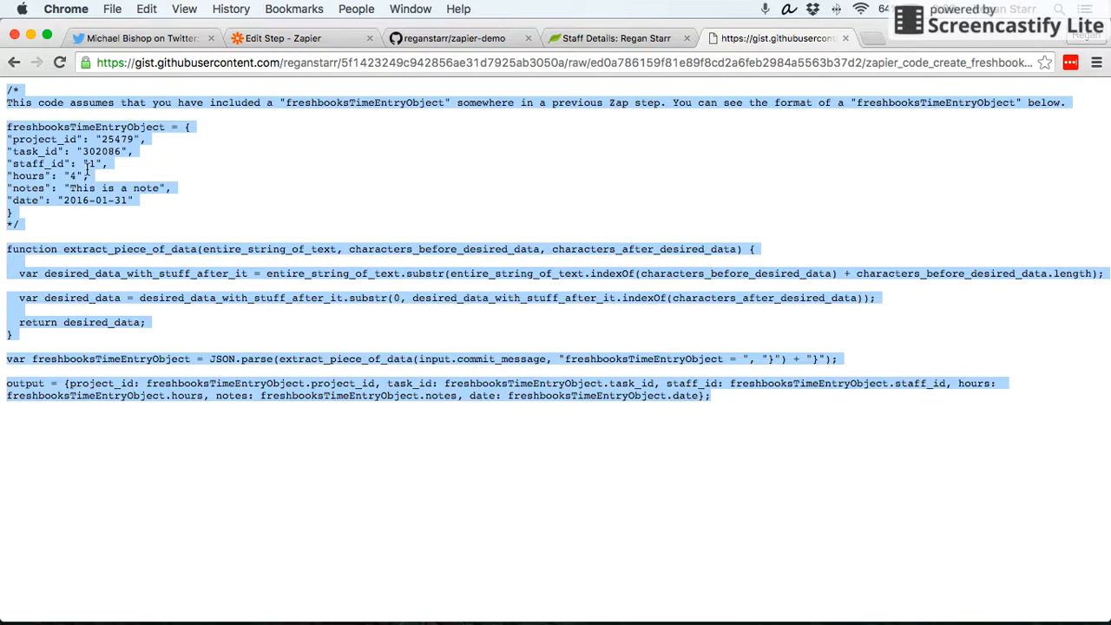
{"action": "left_click", "coordinate": [260, 38]}
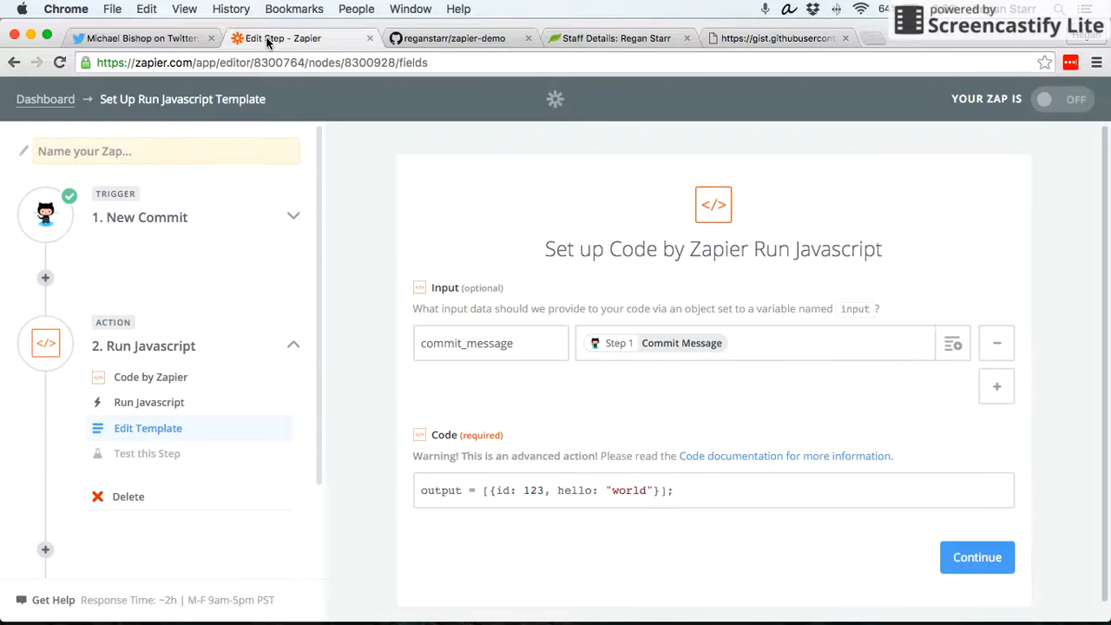
{"action": "left_click", "coordinate": [552, 489]}
{"action": "key", "text": "super+a"}
{"action": "key", "text": "super+v"}
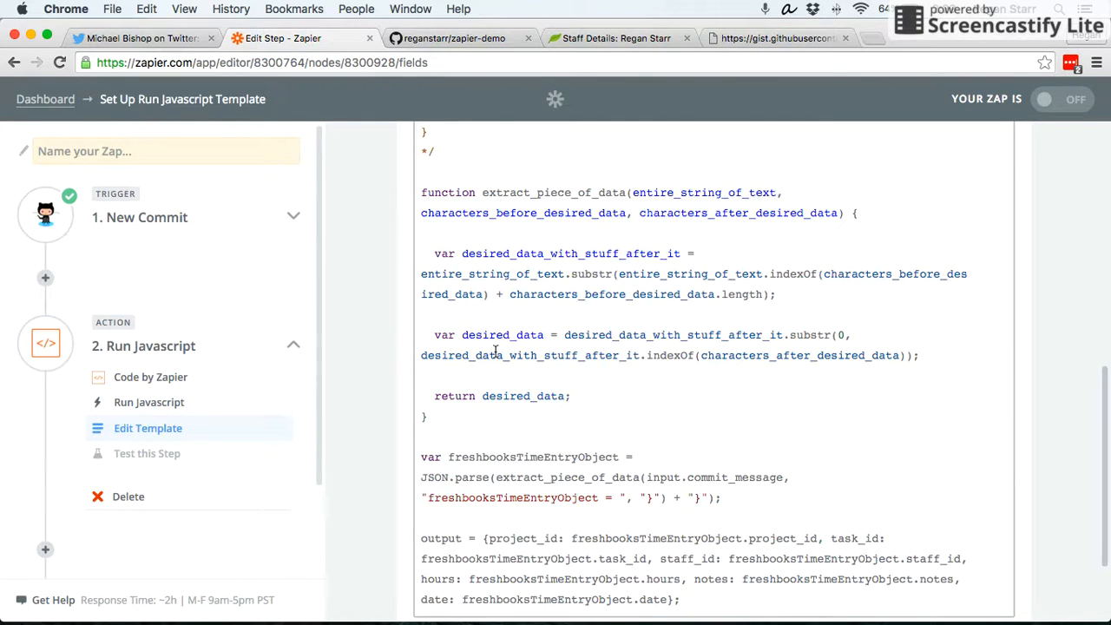
{"action": "scroll", "coordinate": [495, 350], "scroll_direction": "up", "scroll_amount": 5}
{"action": "left_click_drag", "start_coordinate": [458, 479], "coordinate": [400, 200]}
{"action": "left_click", "coordinate": [484, 318]}
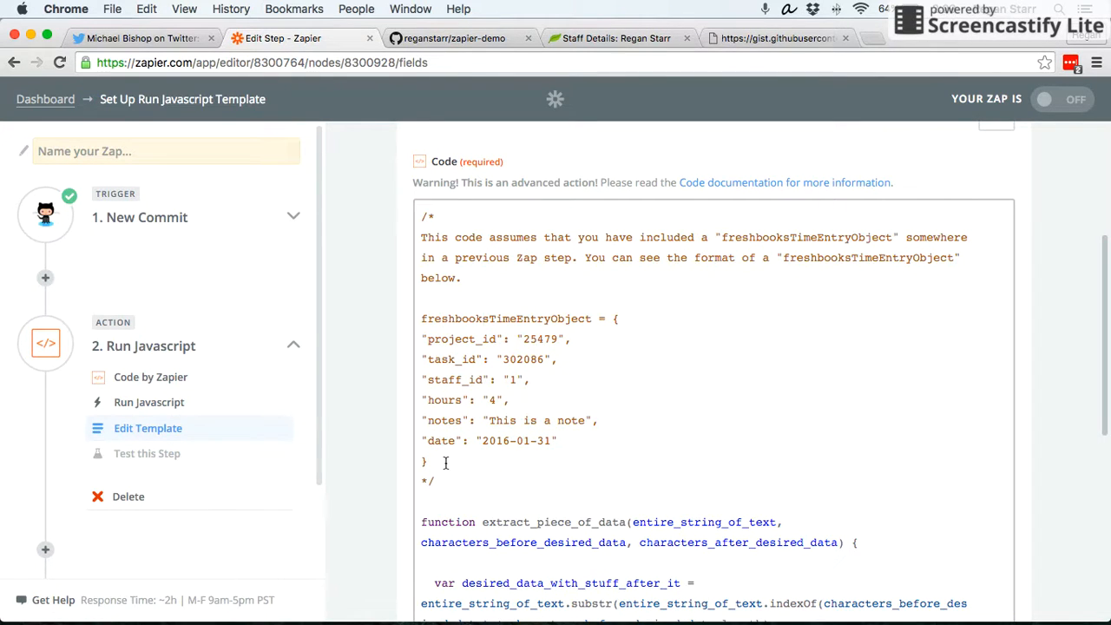
{"action": "left_click_drag", "start_coordinate": [445, 462], "coordinate": [426, 330]}
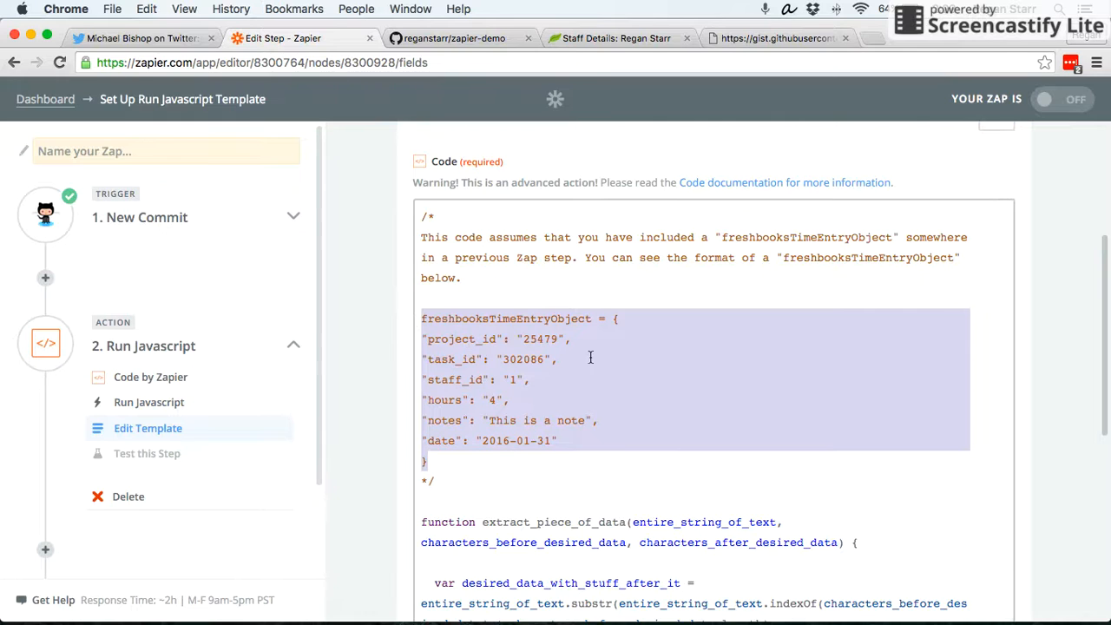
Save the Run Javascript template, run its test with the sample commit message, and review the returned output fields
{"action": "scroll", "coordinate": [1044, 370], "scroll_direction": "down", "scroll_amount": 7}
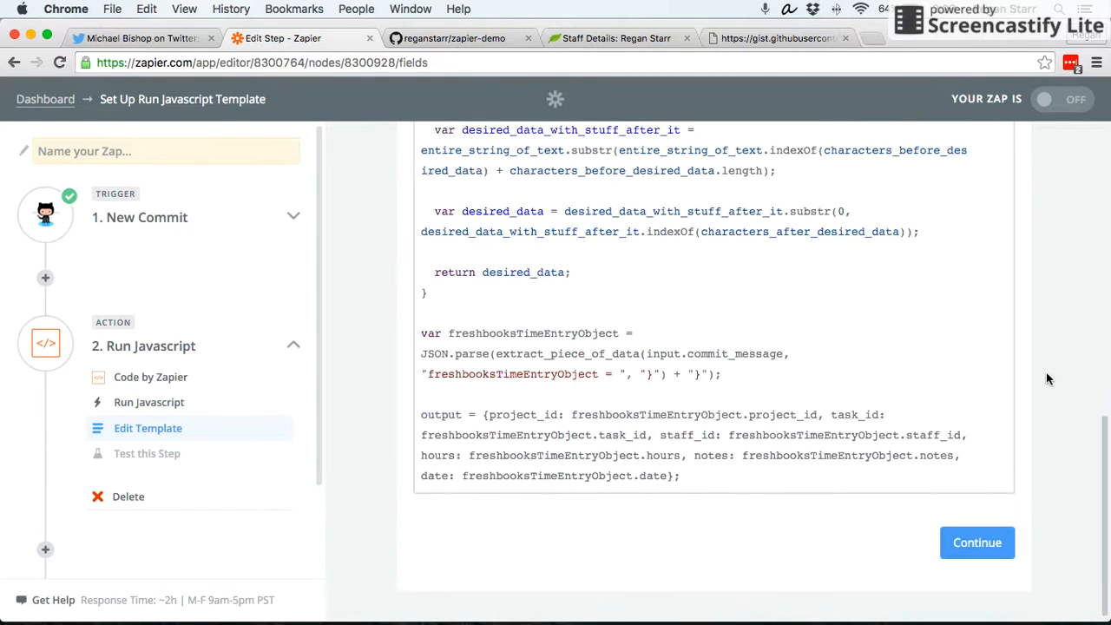
{"action": "left_click", "coordinate": [985, 542]}
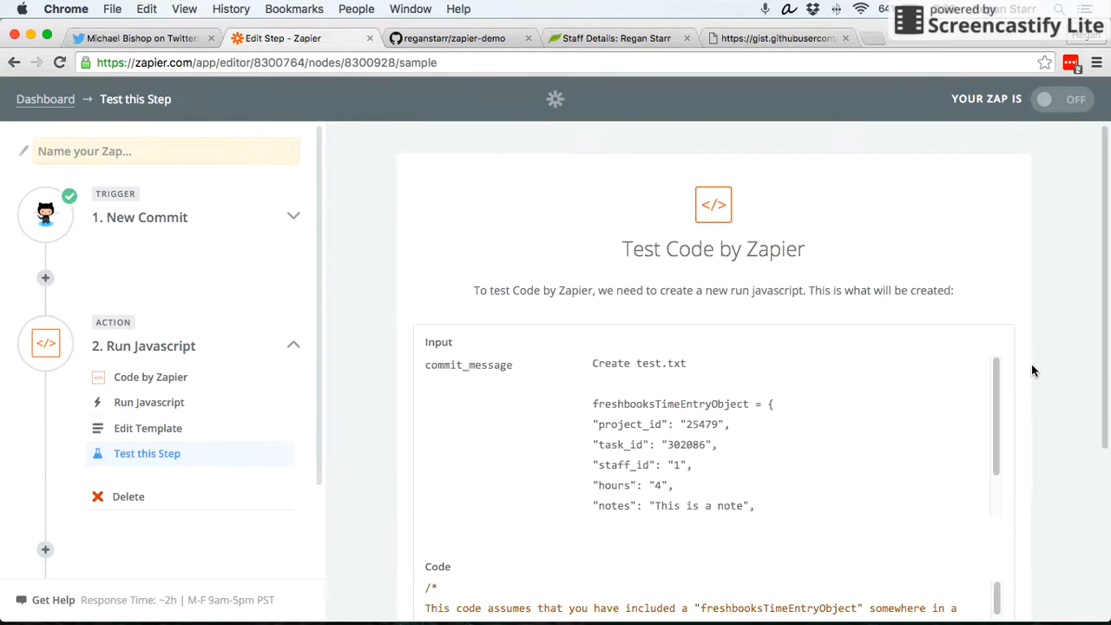
{"action": "scroll", "coordinate": [1031, 370], "scroll_direction": "down", "scroll_amount": 4}
{"action": "left_click", "coordinate": [987, 540]}
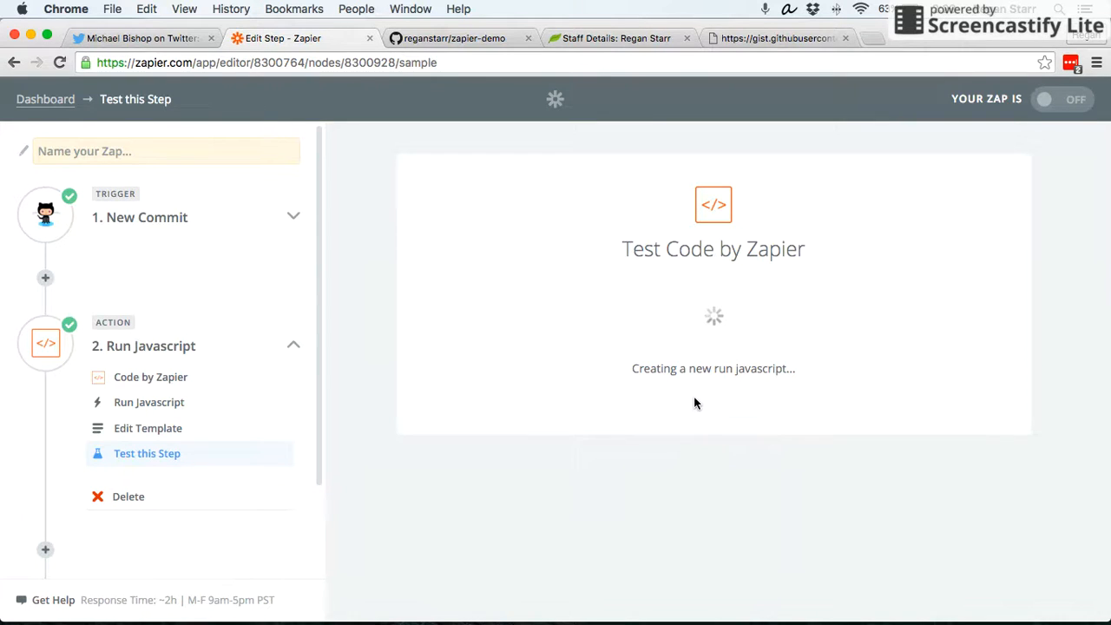
{"action": "left_click", "coordinate": [673, 347]}
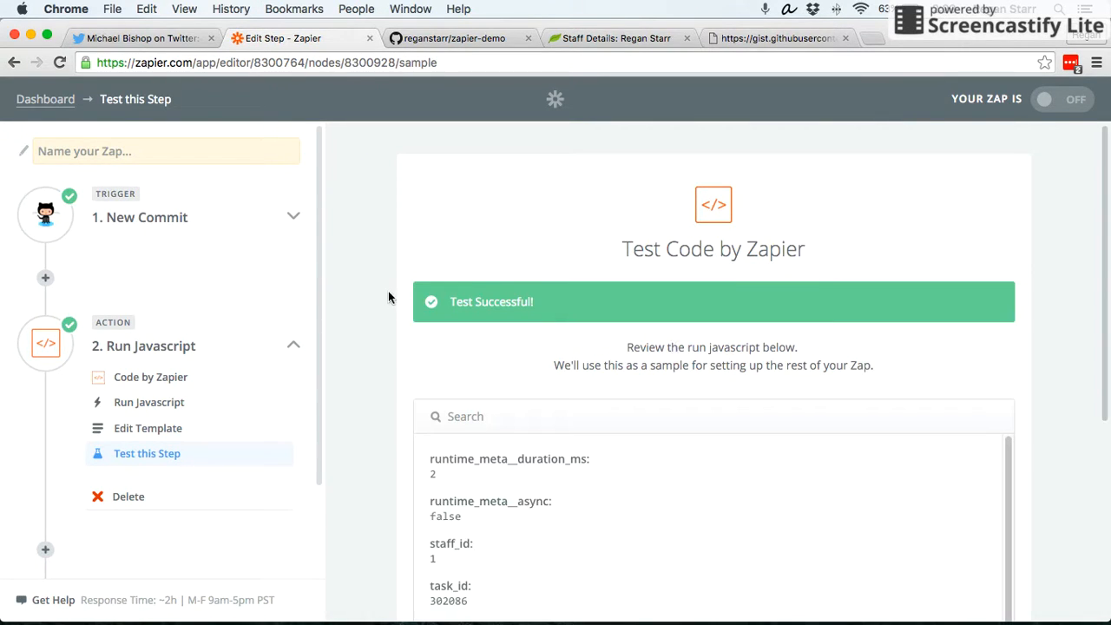
{"action": "scroll", "coordinate": [388, 297], "scroll_direction": "down", "scroll_amount": 3}
{"action": "scroll", "coordinate": [388, 296], "scroll_direction": "down", "scroll_amount": 1}
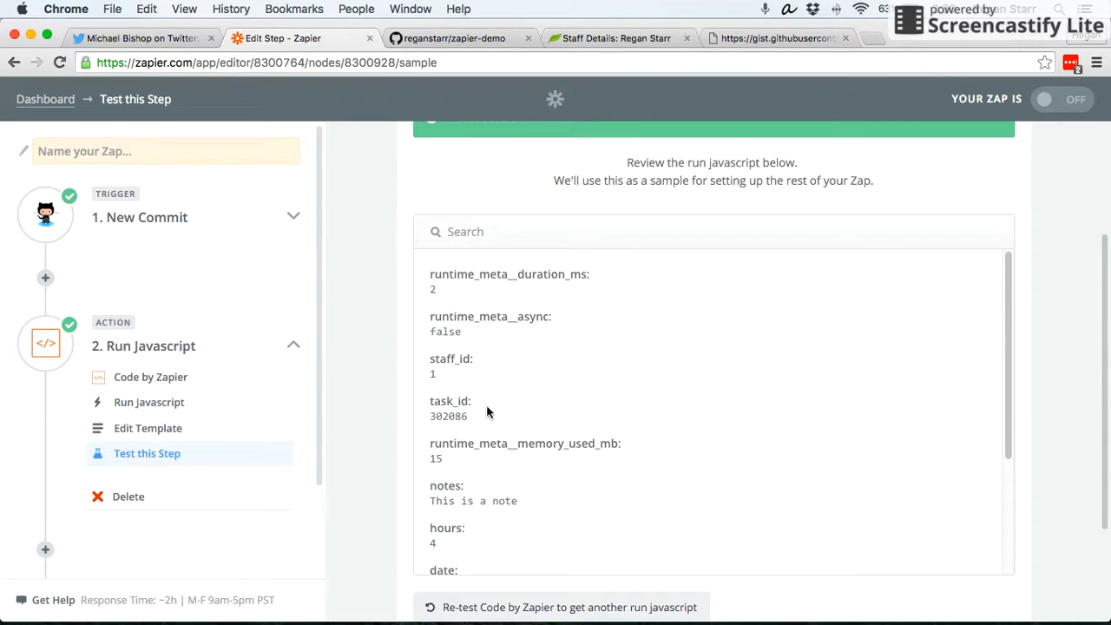
{"action": "scroll", "coordinate": [484, 408], "scroll_direction": "down", "scroll_amount": 2}
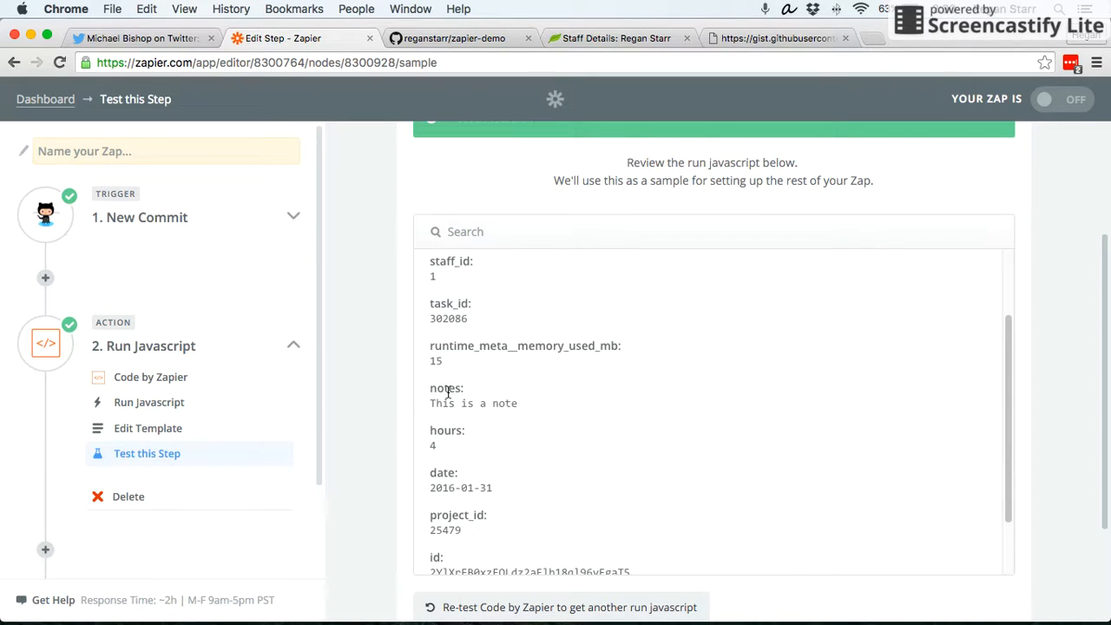
{"action": "scroll", "coordinate": [448, 392], "scroll_direction": "down", "scroll_amount": 1}
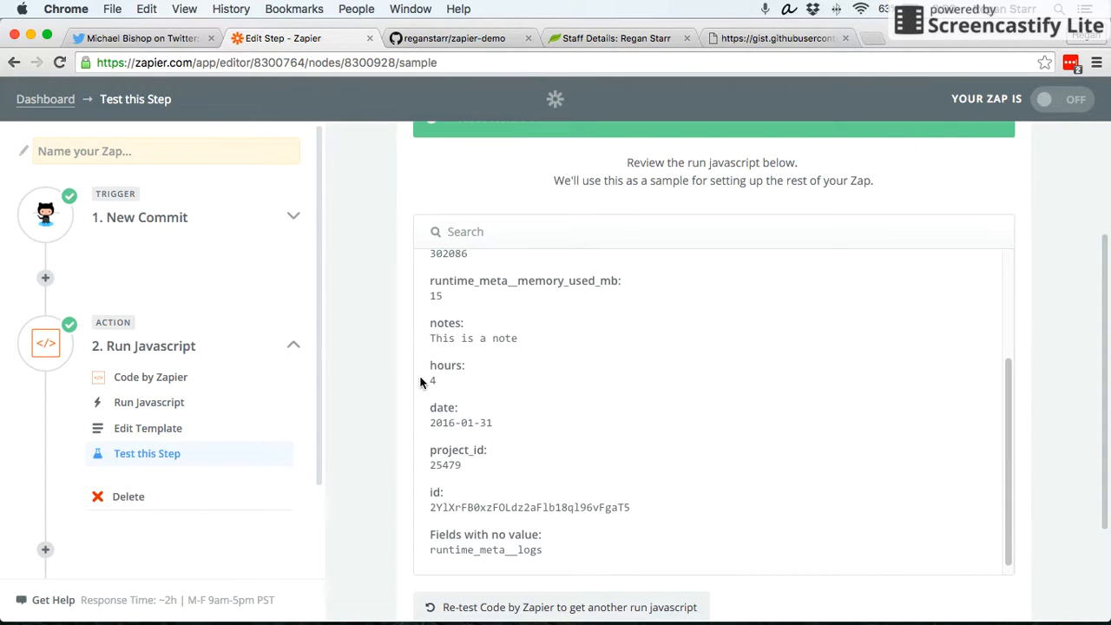
{"action": "scroll", "coordinate": [462, 380], "scroll_direction": "down", "scroll_amount": 2}
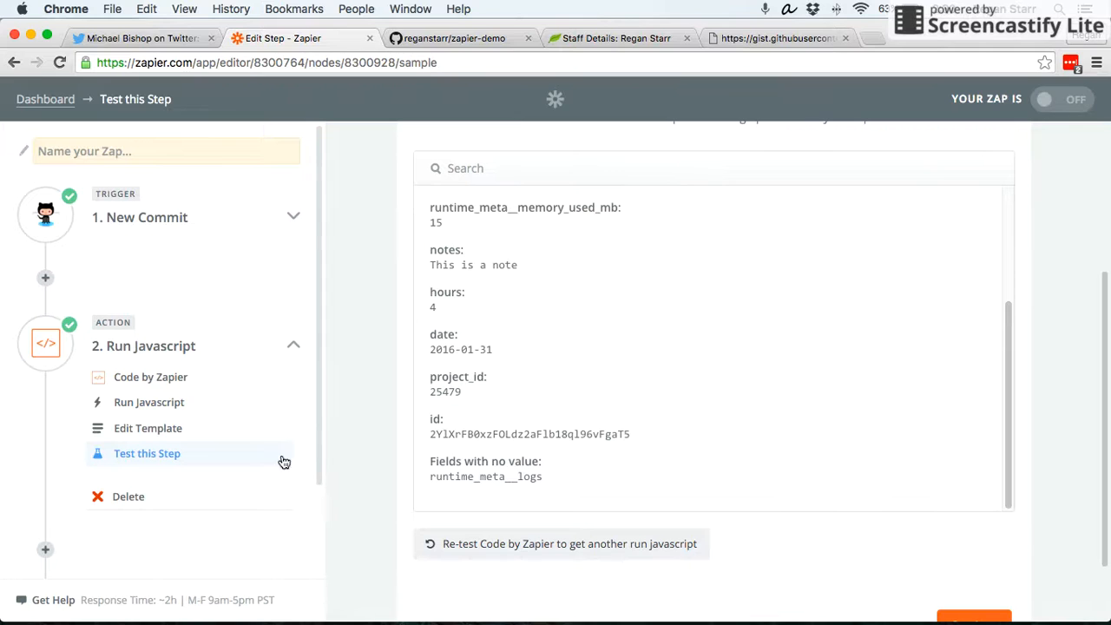
Open the template setup of the Create Time Entry action, keeping Freshbooks Account #1 selected
{"action": "scroll", "coordinate": [248, 365], "scroll_direction": "down", "scroll_amount": 4}
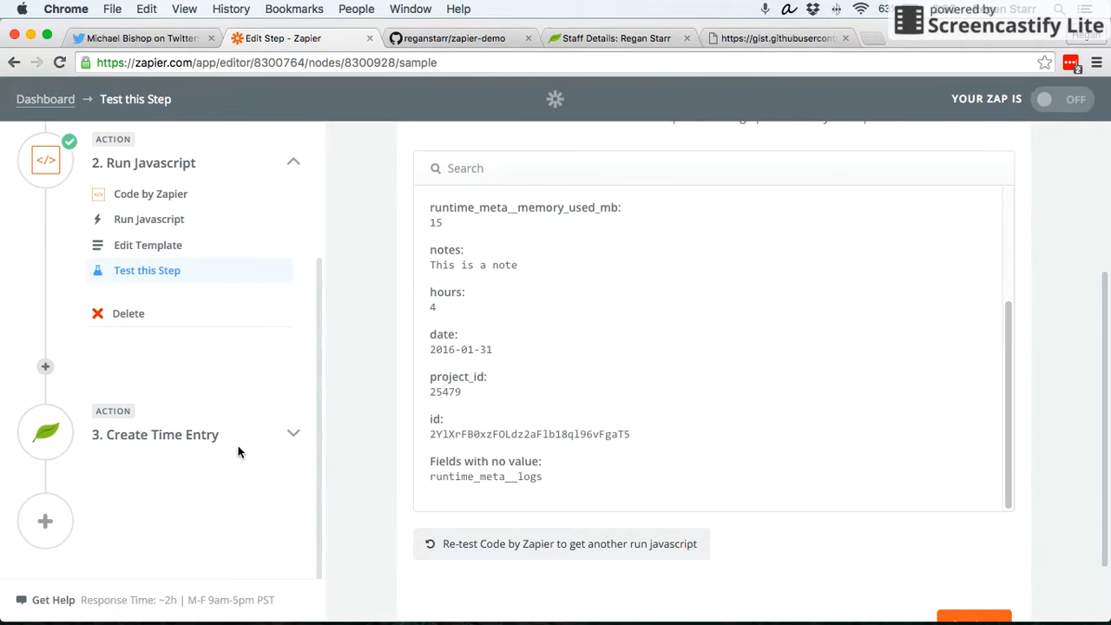
{"action": "left_click", "coordinate": [213, 434]}
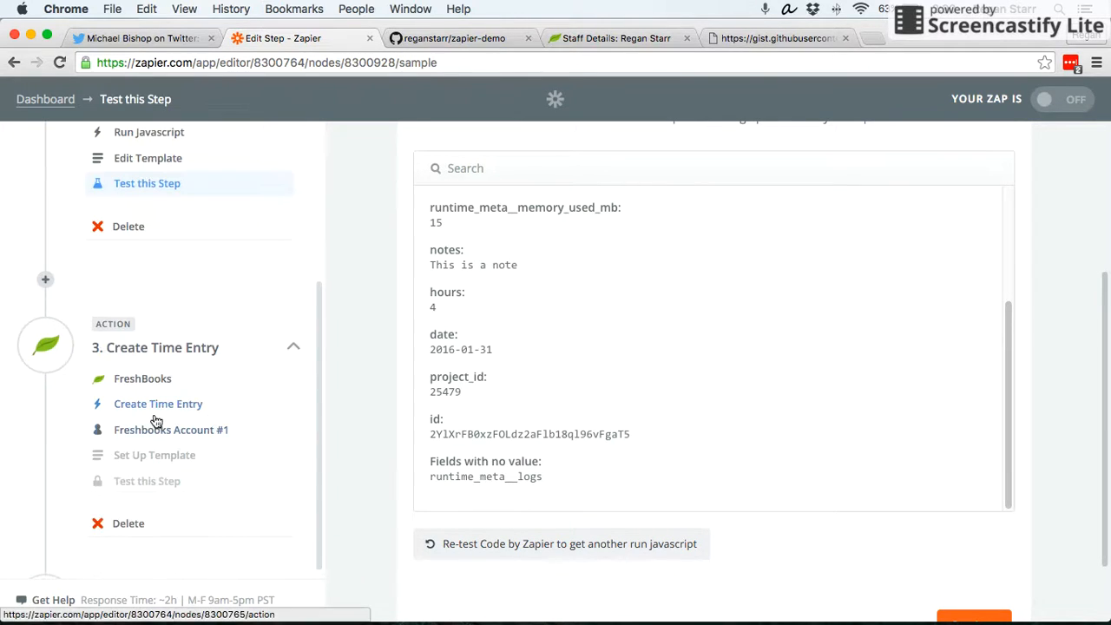
{"action": "left_click", "coordinate": [157, 404]}
{"action": "left_click", "coordinate": [178, 436]}
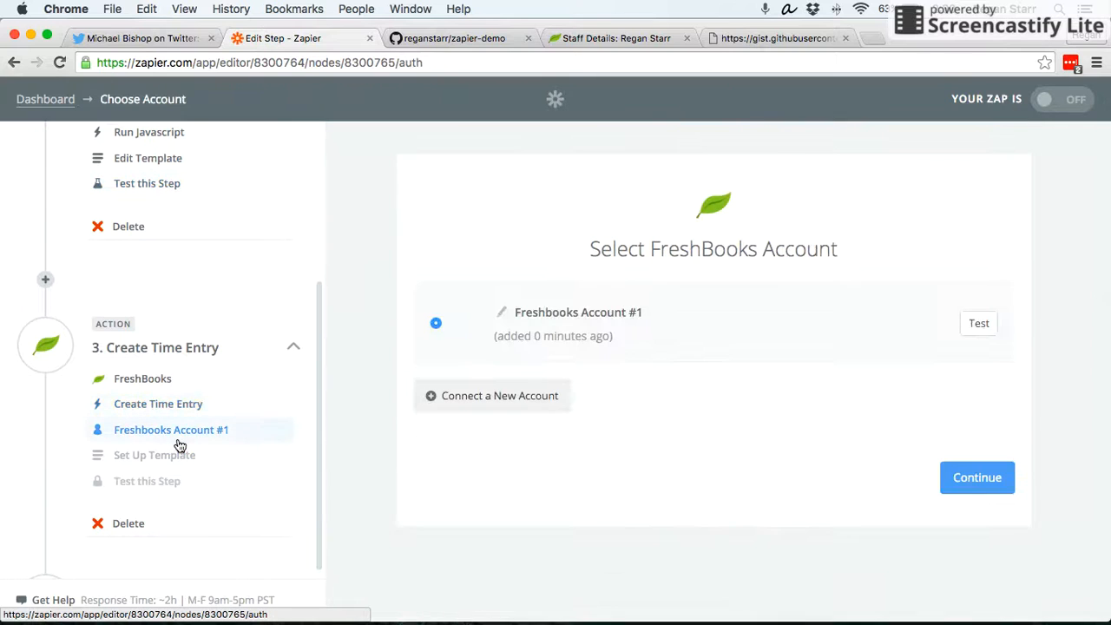
{"action": "left_click", "coordinate": [178, 458]}
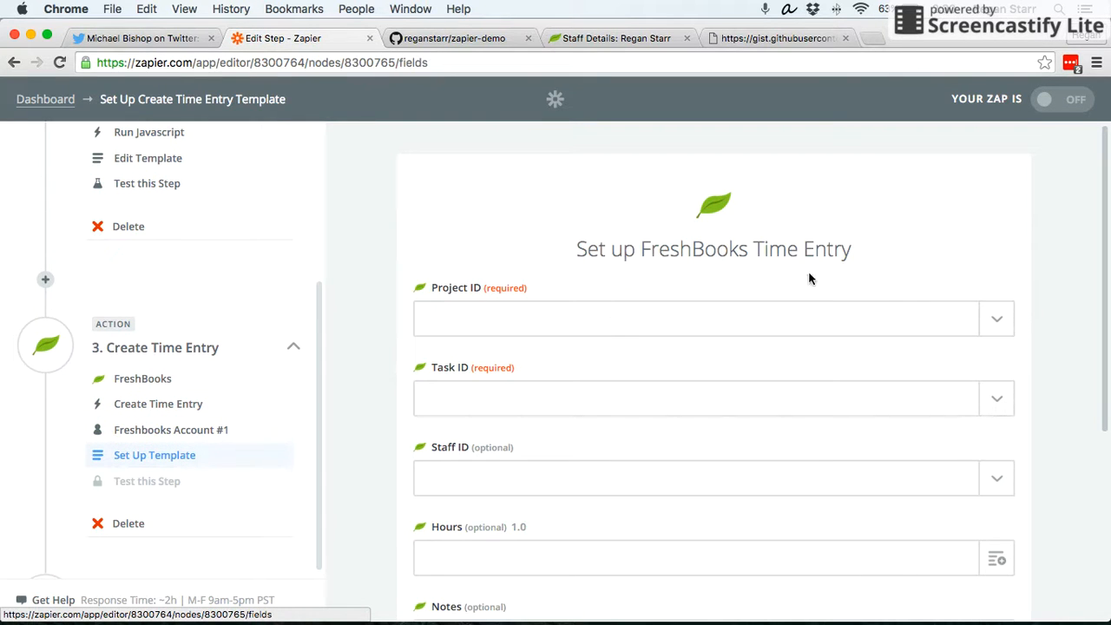
Set Project ID to use a custom value and map it to the Project ID from Step 2, Run Javascript
{"action": "left_click", "coordinate": [998, 319]}
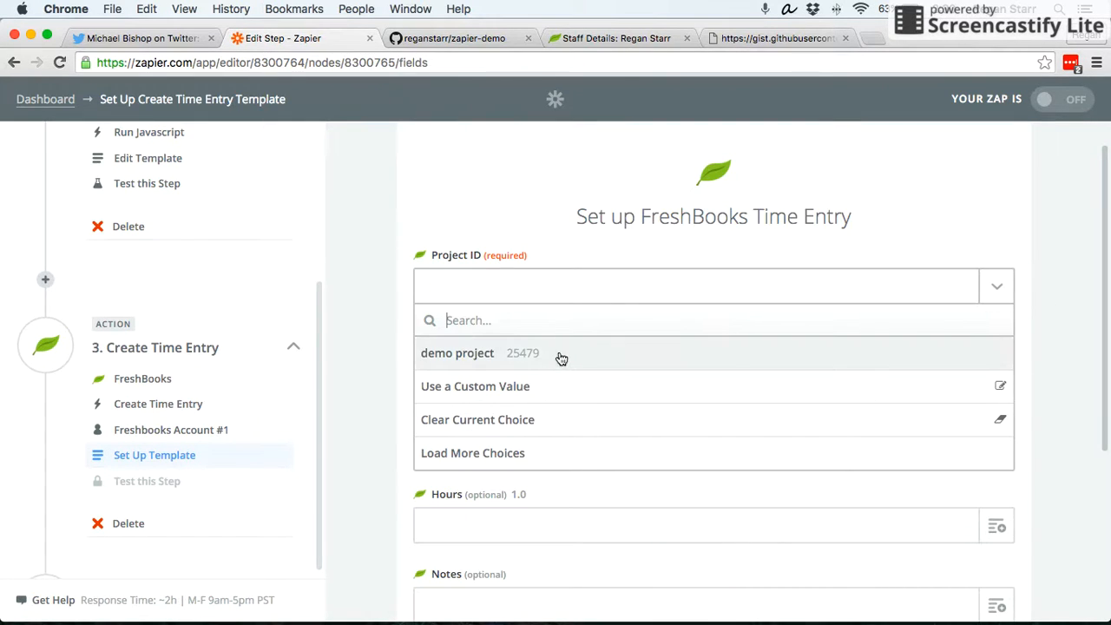
{"action": "left_click", "coordinate": [514, 388]}
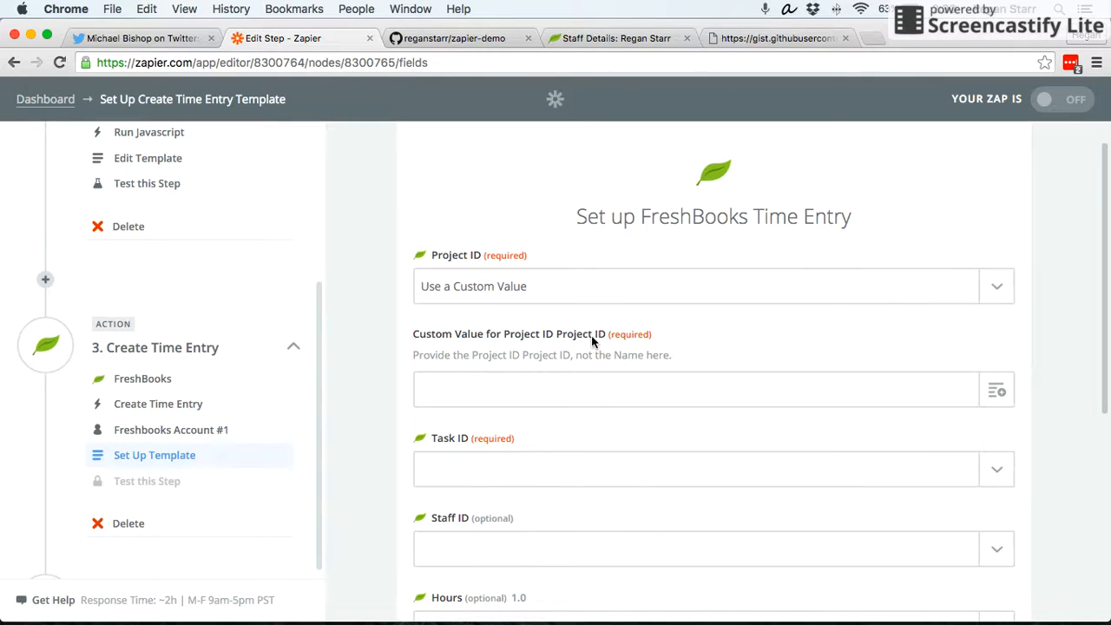
{"action": "left_click", "coordinate": [996, 392]}
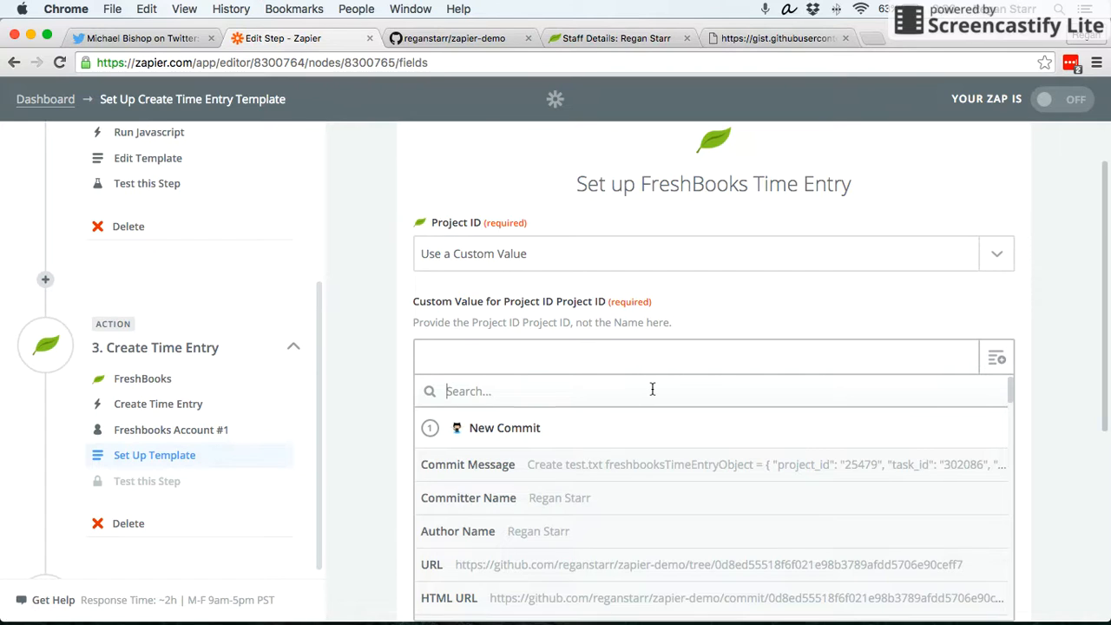
{"action": "type", "text": "proj"}
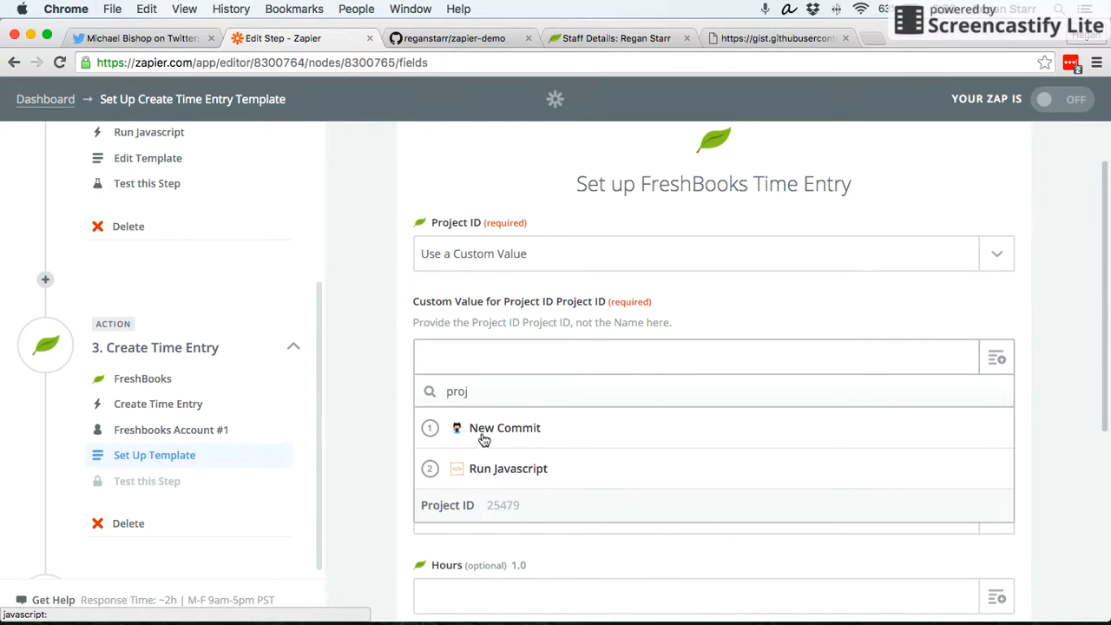
{"action": "left_click", "coordinate": [485, 513]}
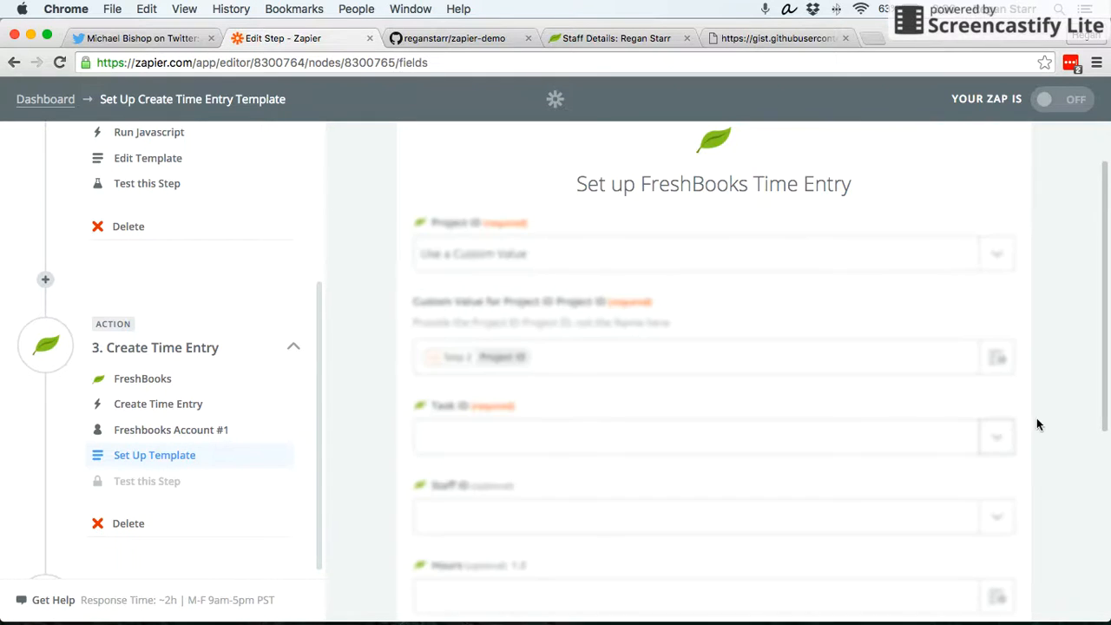
Set Task ID to use a custom value and map it to the Task ID from Step 2, Run Javascript
{"action": "scroll", "coordinate": [1049, 407], "scroll_direction": "down", "scroll_amount": 2}
{"action": "left_click", "coordinate": [986, 375]}
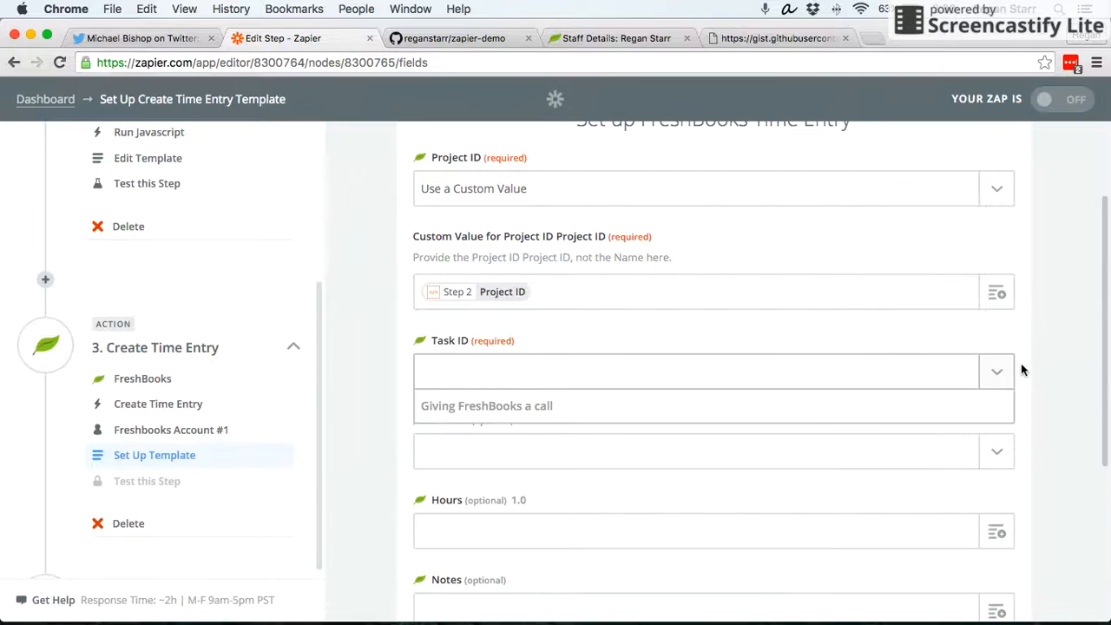
{"action": "scroll", "coordinate": [1028, 365], "scroll_direction": "down", "scroll_amount": 2}
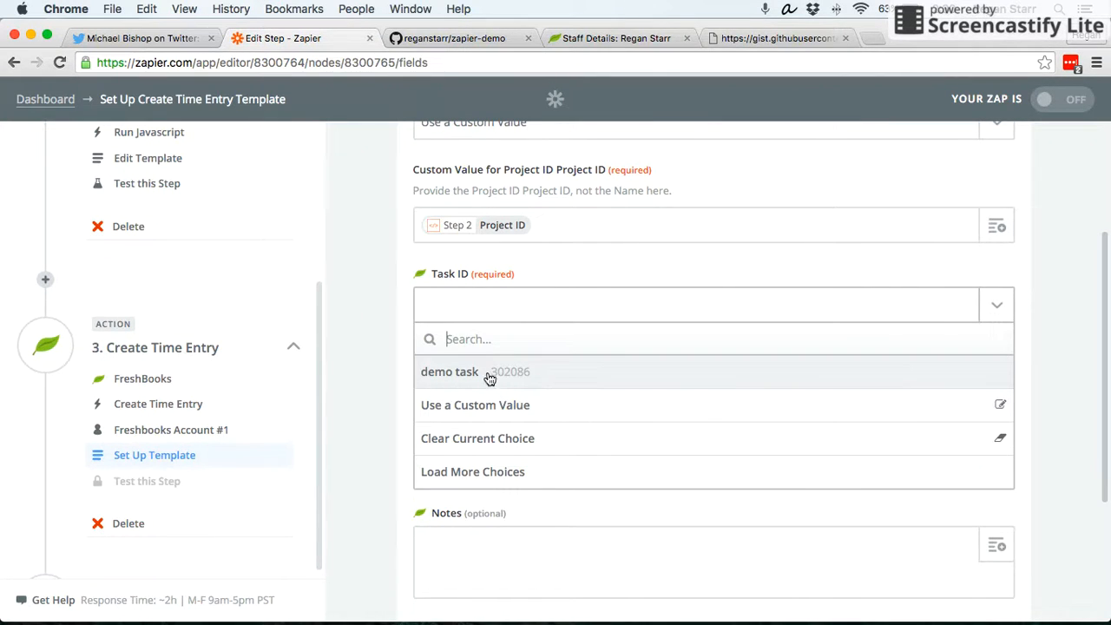
{"action": "left_click", "coordinate": [518, 406]}
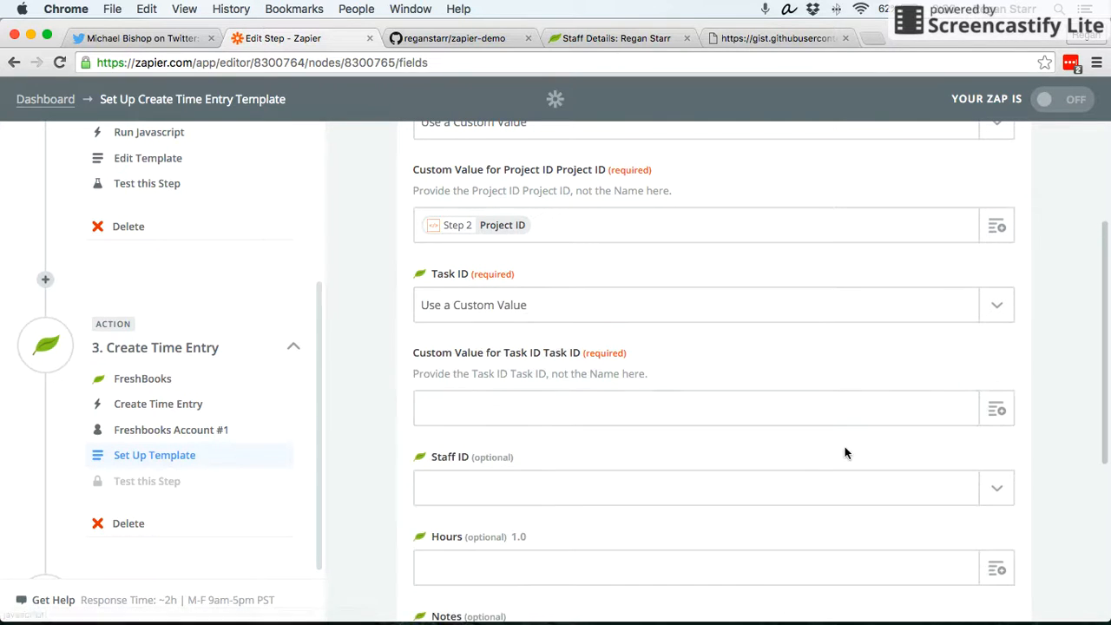
{"action": "left_click", "coordinate": [996, 410]}
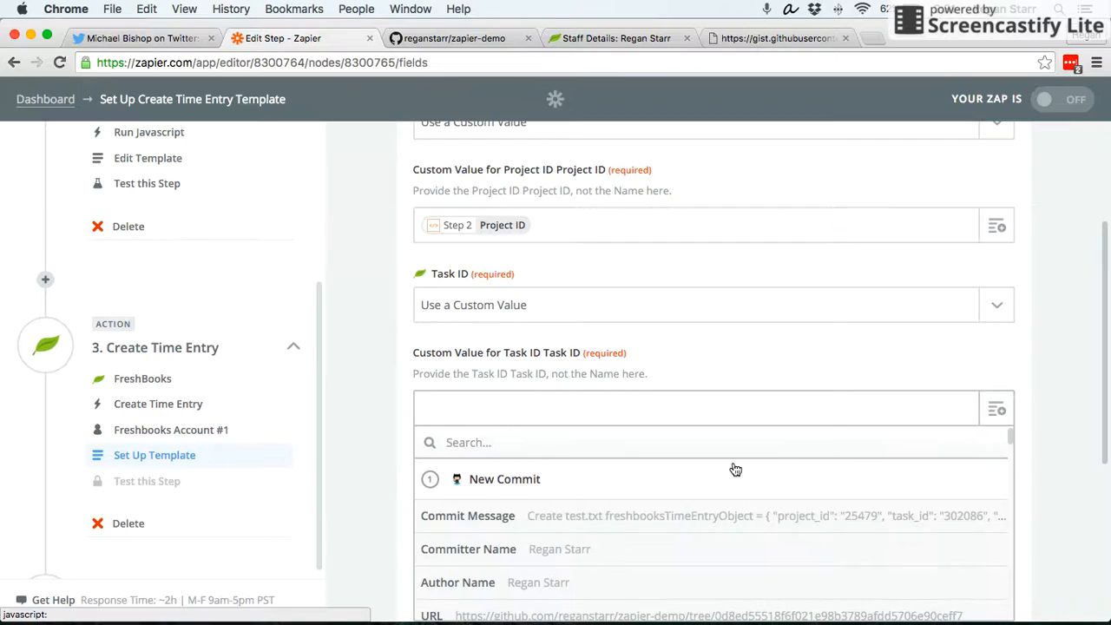
{"action": "type", "text": "task"}
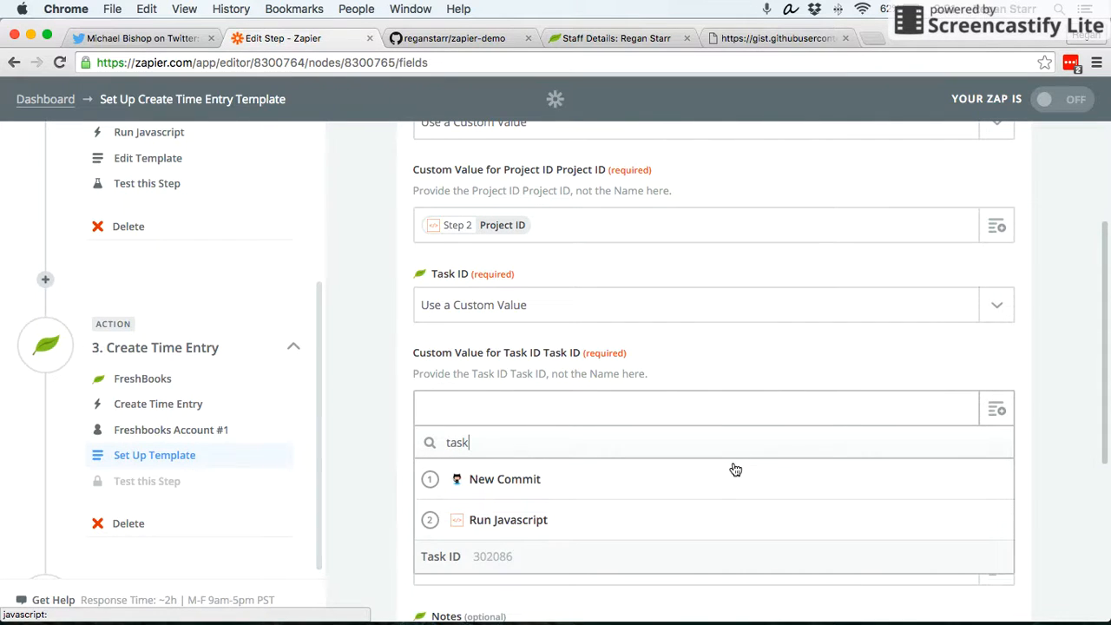
{"action": "left_click", "coordinate": [477, 559]}
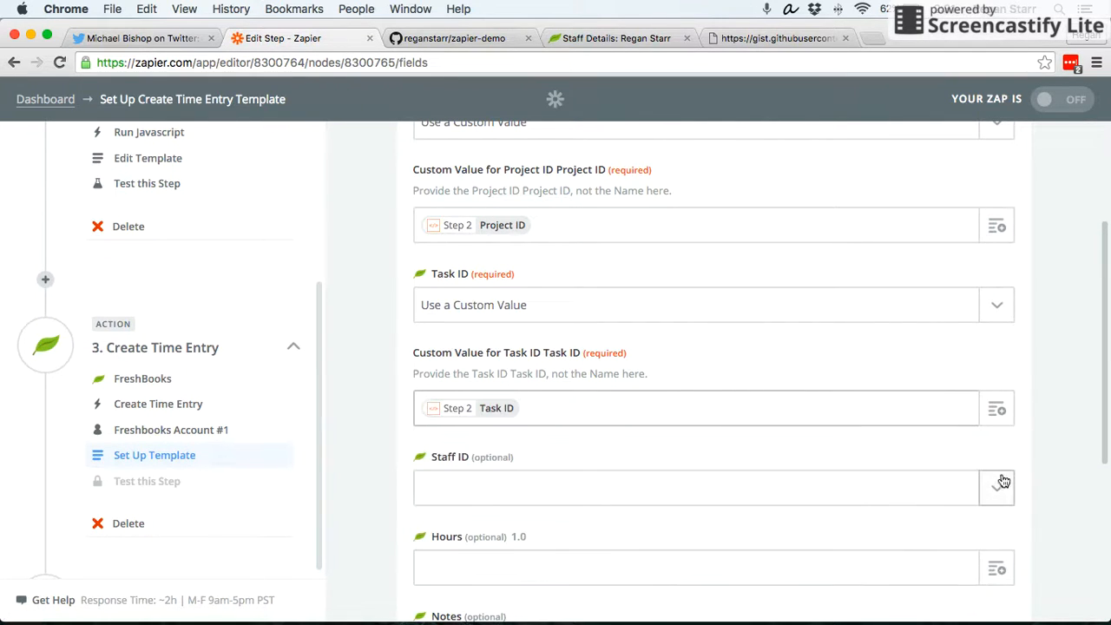
Set Staff ID to use a custom value and map it to the Staff ID from Step 2, Run Javascript
{"action": "scroll", "coordinate": [1054, 401], "scroll_direction": "down", "scroll_amount": 1}
{"action": "left_click", "coordinate": [996, 436]}
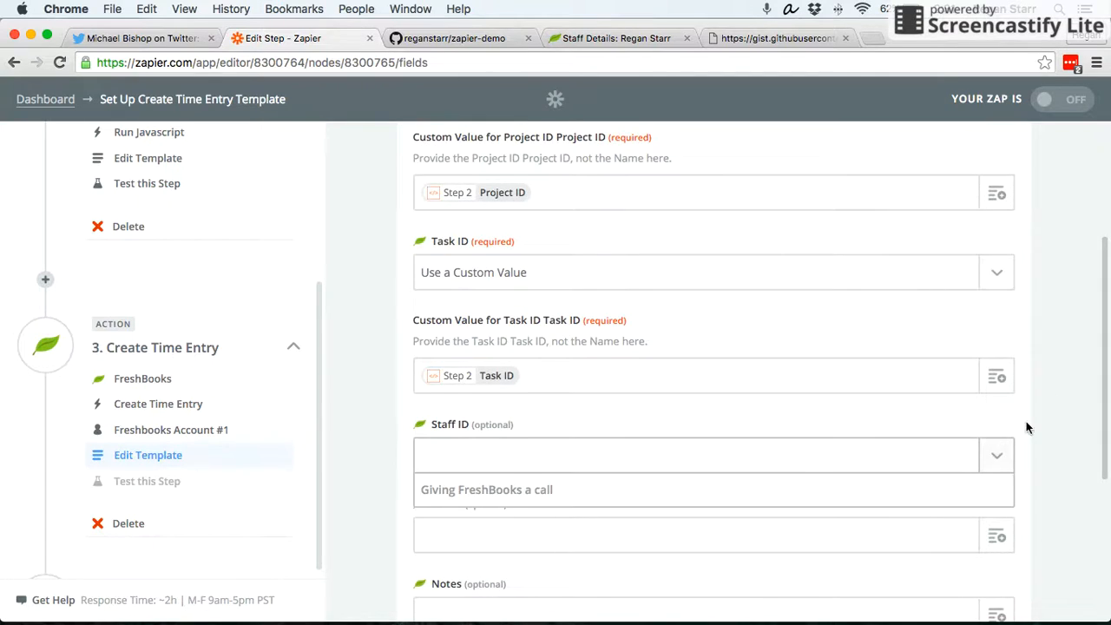
{"action": "scroll", "coordinate": [1026, 425], "scroll_direction": "down", "scroll_amount": 3}
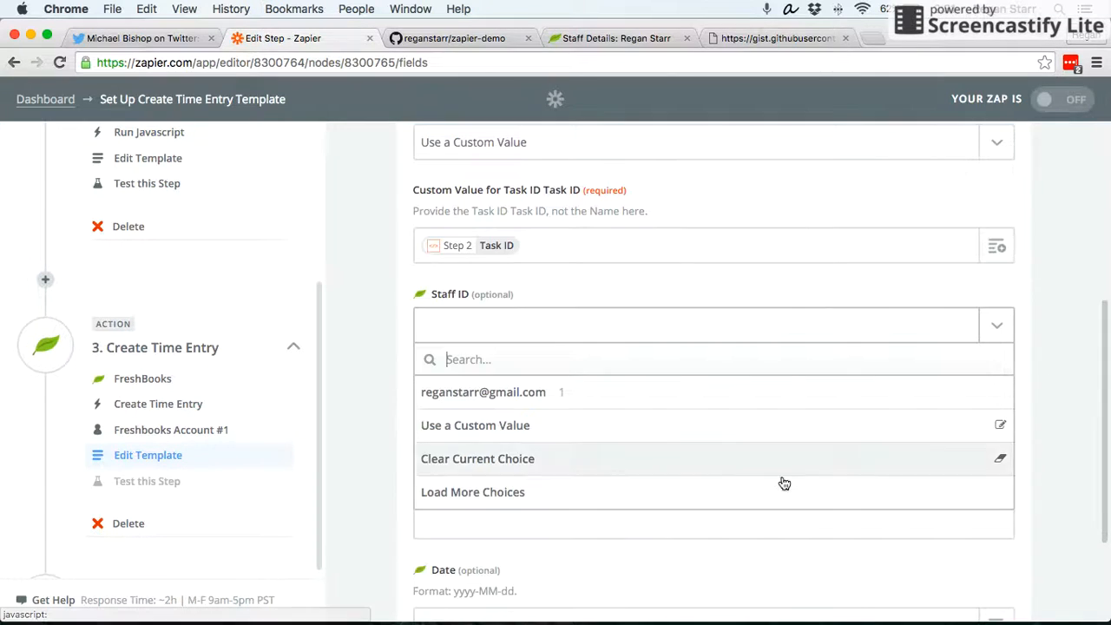
{"action": "left_click", "coordinate": [596, 427]}
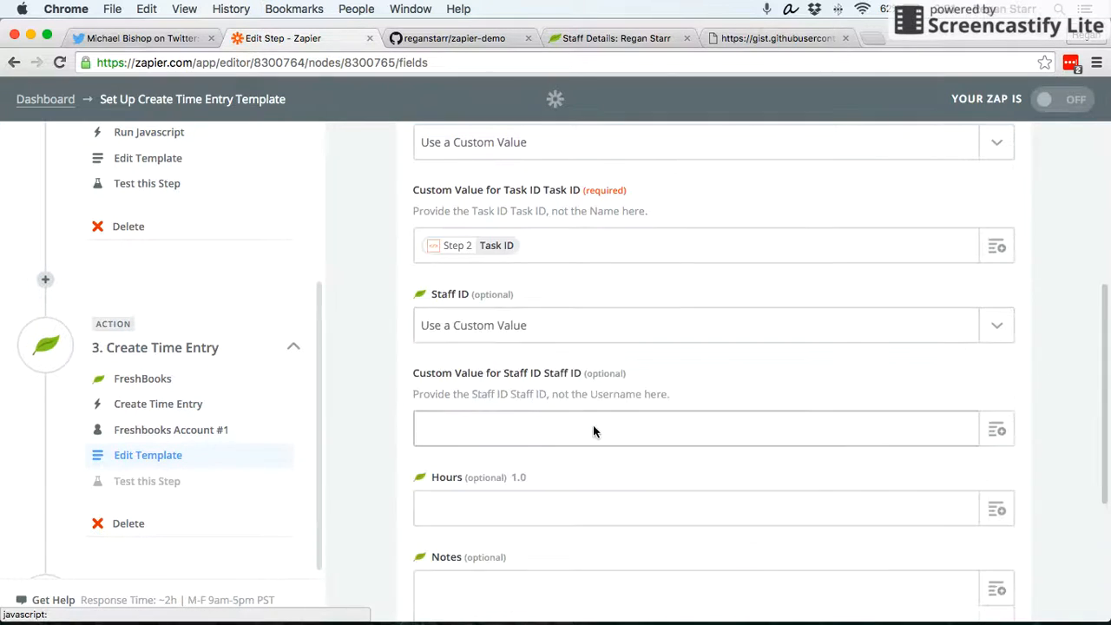
{"action": "left_click", "coordinate": [993, 431]}
{"action": "type", "text": "staff"}
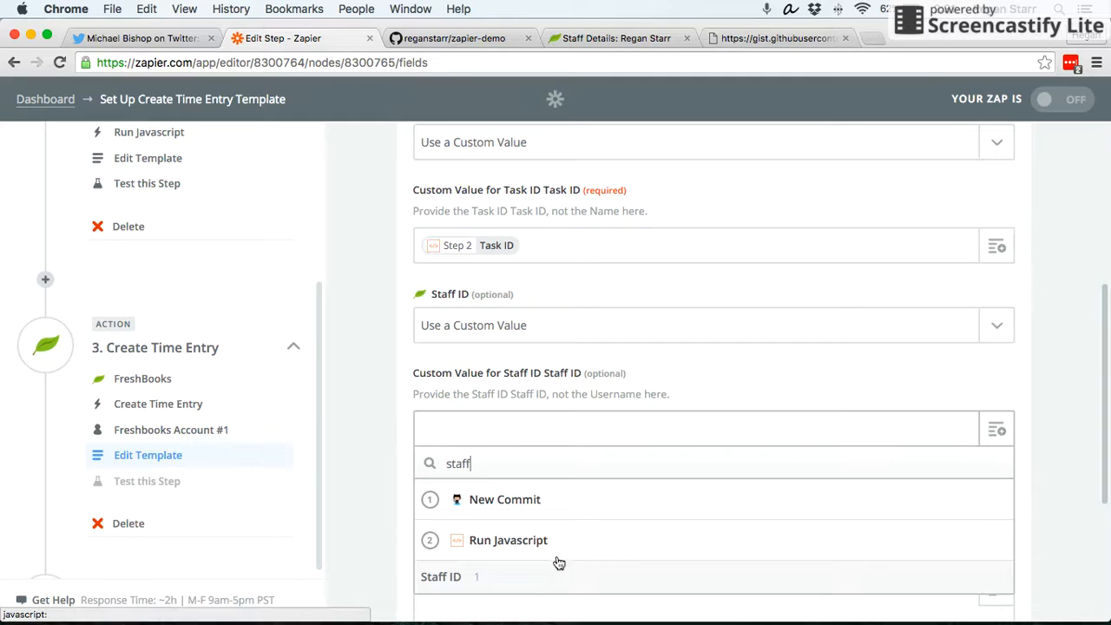
{"action": "left_click", "coordinate": [515, 575]}
{"action": "scroll", "coordinate": [1037, 414], "scroll_direction": "down", "scroll_amount": 2}
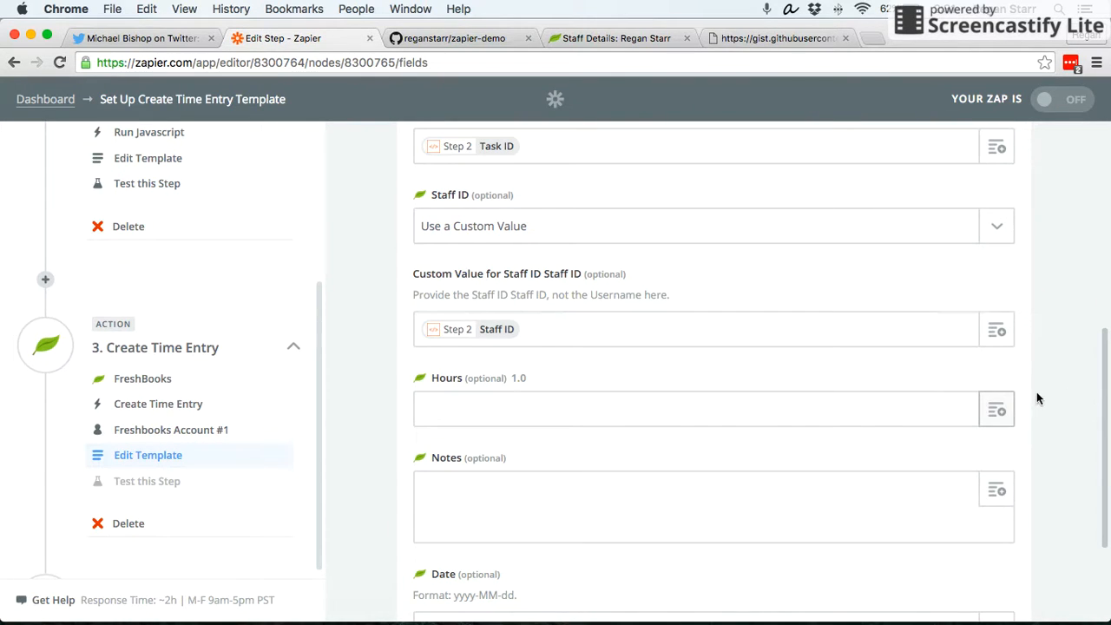
Map the Hours field of the time entry to Hours from Step 2, Run Javascript
{"action": "left_click", "coordinate": [1000, 408]}
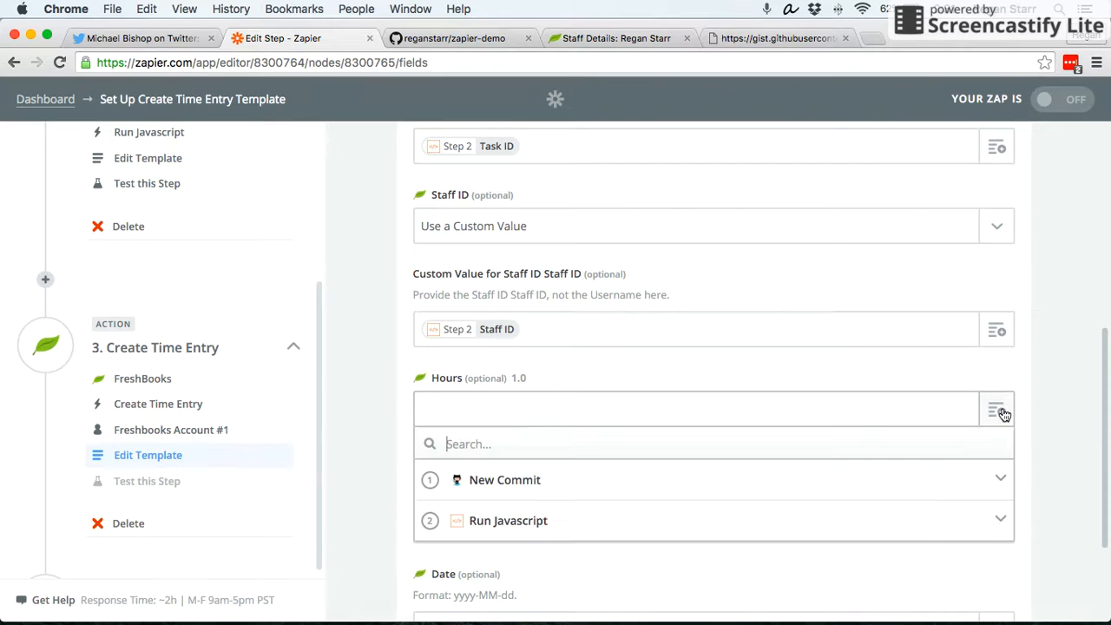
{"action": "left_click", "coordinate": [726, 522]}
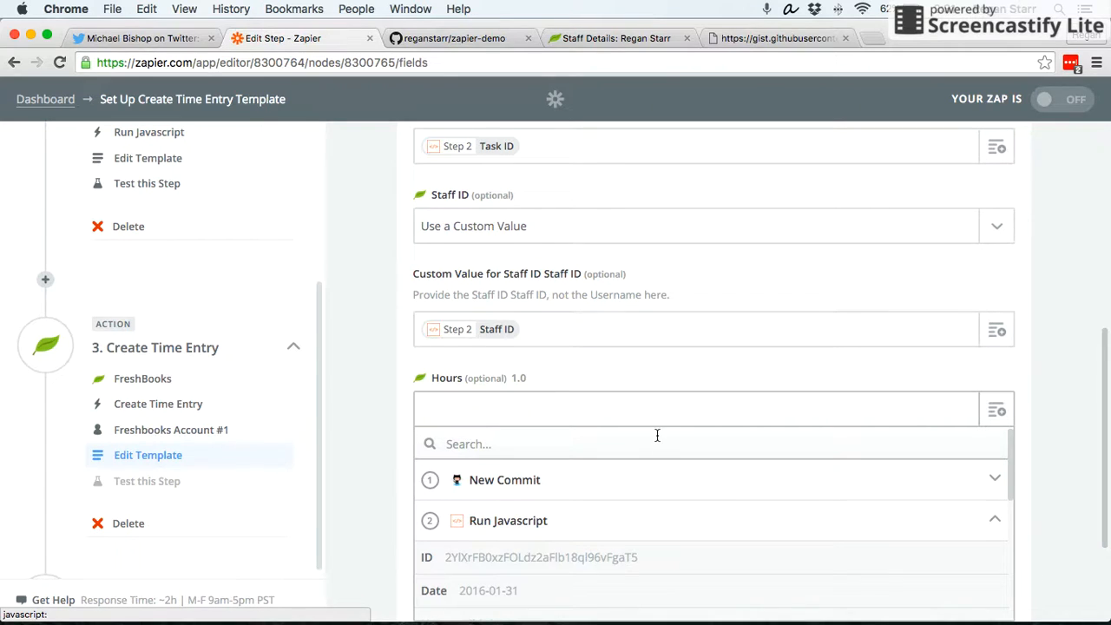
{"action": "type", "text": "hours"}
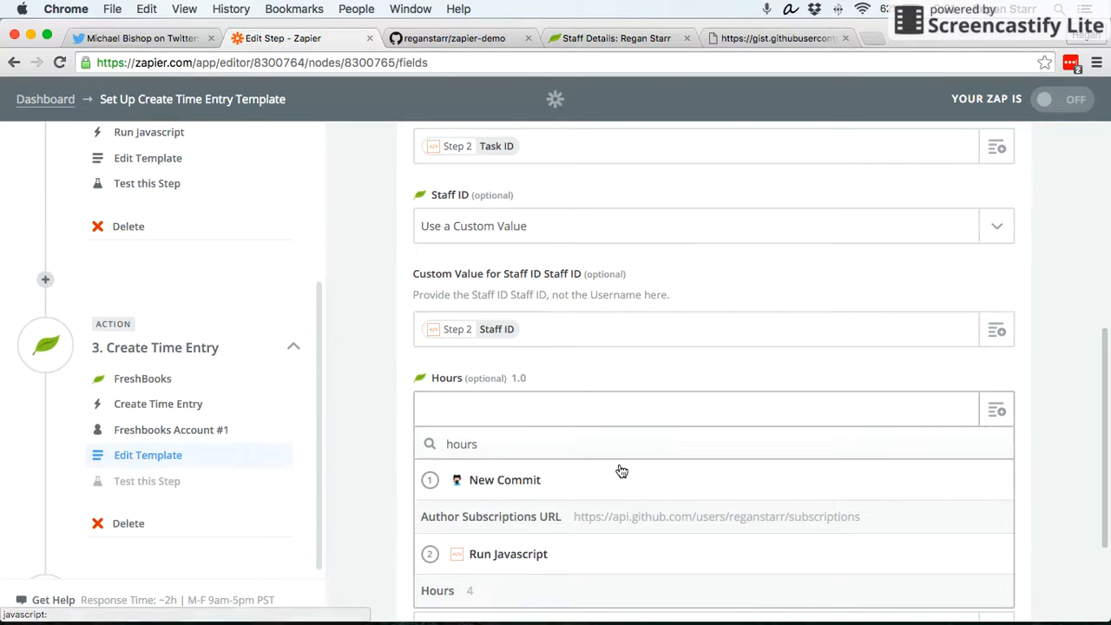
{"action": "scroll", "coordinate": [712, 457], "scroll_direction": "down", "scroll_amount": 3}
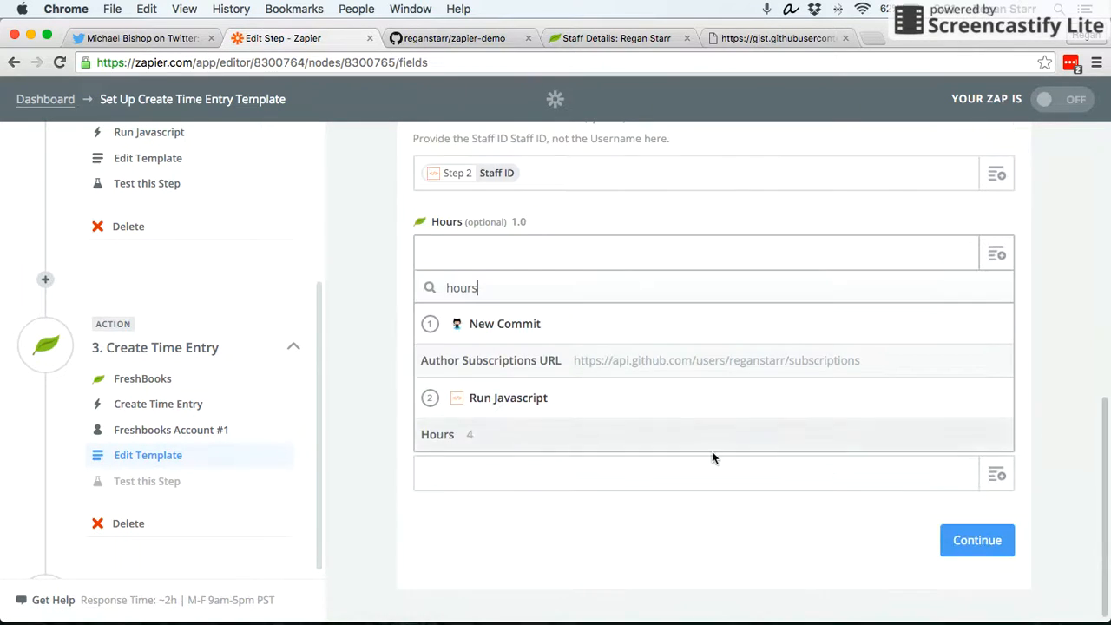
{"action": "left_click", "coordinate": [464, 438]}
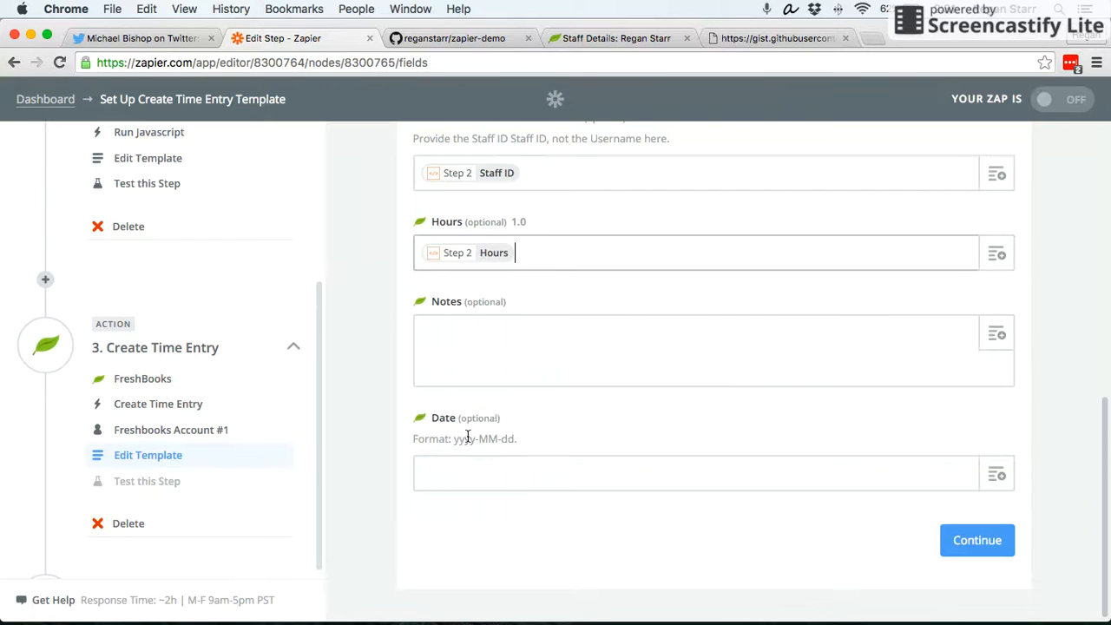
Map the Notes field of the time entry to Notes from Step 2, Run Javascript
{"action": "left_click", "coordinate": [997, 336]}
{"action": "left_click", "coordinate": [565, 491]}
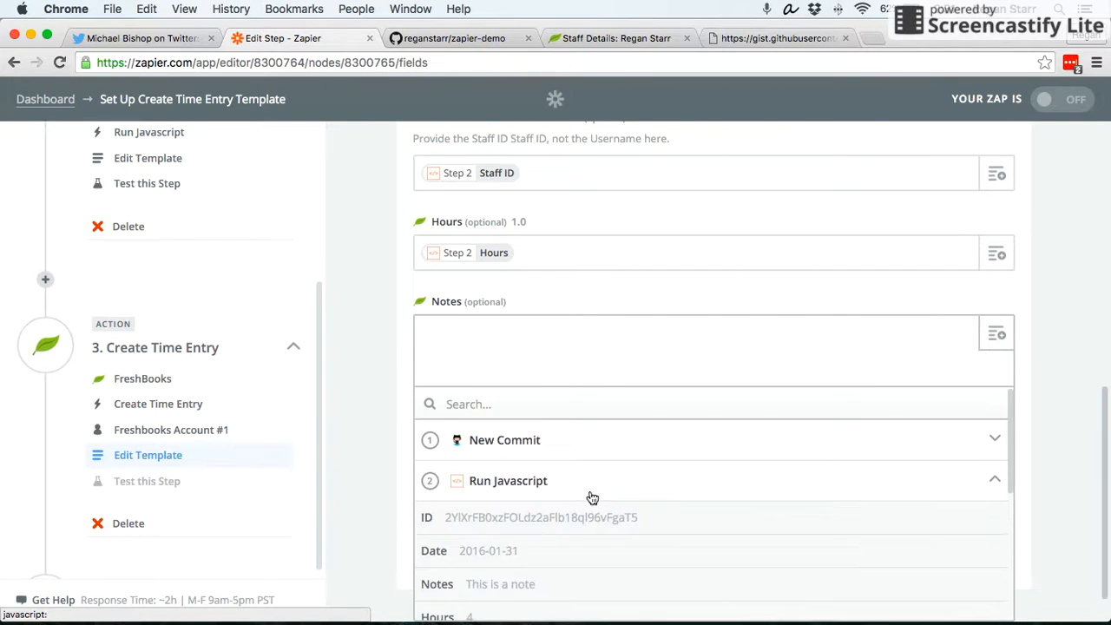
{"action": "scroll", "coordinate": [590, 499], "scroll_direction": "down", "scroll_amount": 1}
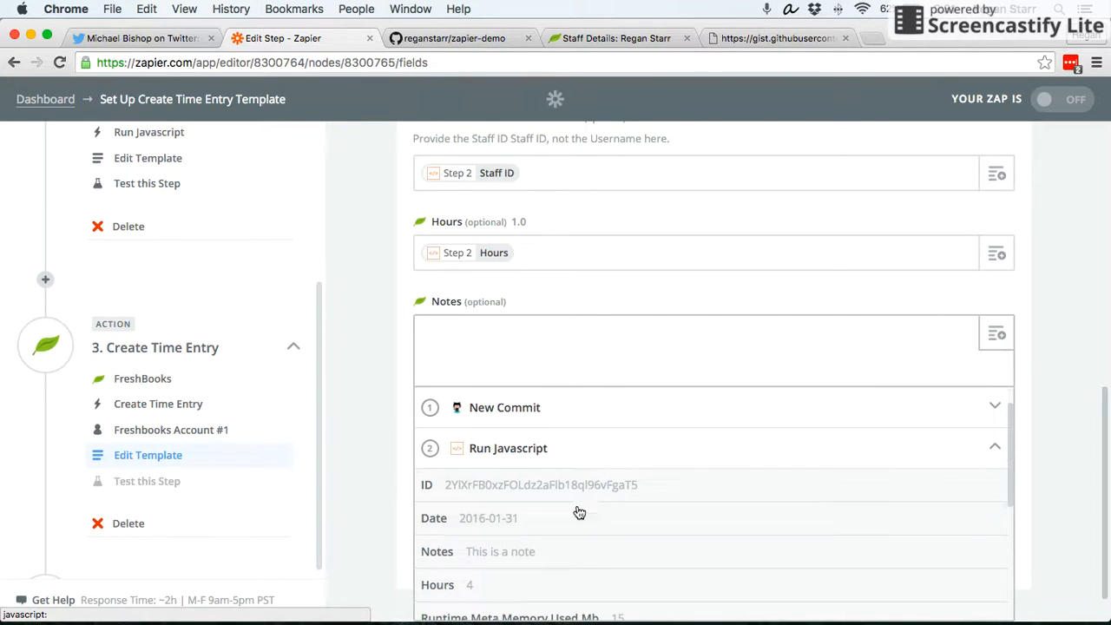
{"action": "left_click", "coordinate": [521, 558]}
Map the Date field of the time entry to Date from Step 2, Run Javascript
{"action": "left_click", "coordinate": [1002, 473]}
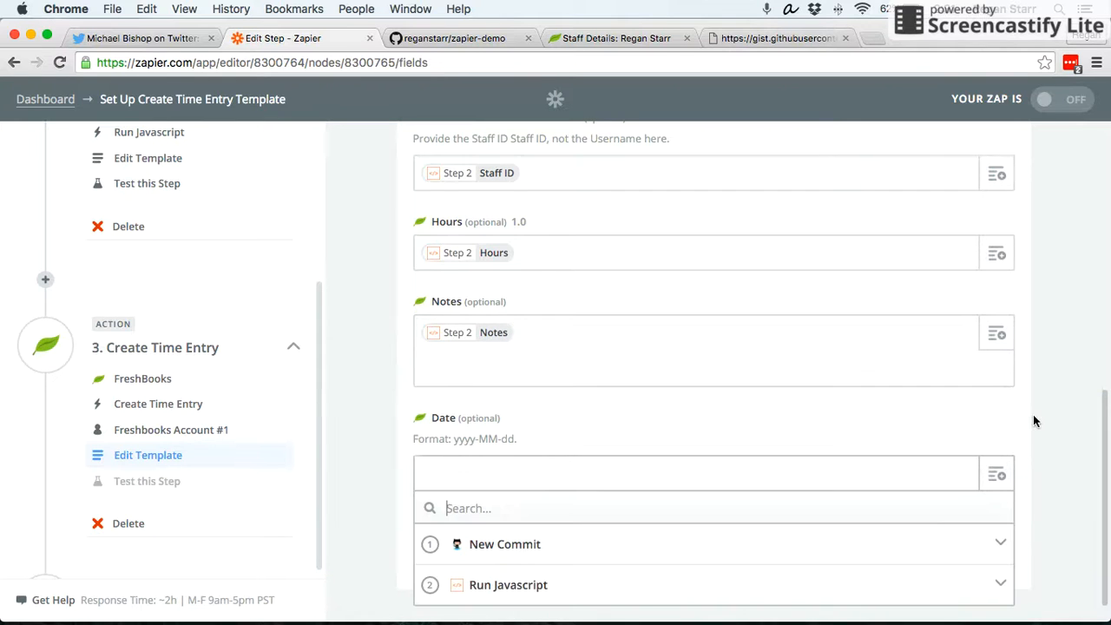
{"action": "scroll", "coordinate": [1033, 421], "scroll_direction": "down", "scroll_amount": 1}
{"action": "left_click", "coordinate": [810, 563]}
{"action": "scroll", "coordinate": [734, 544], "scroll_direction": "down", "scroll_amount": 3}
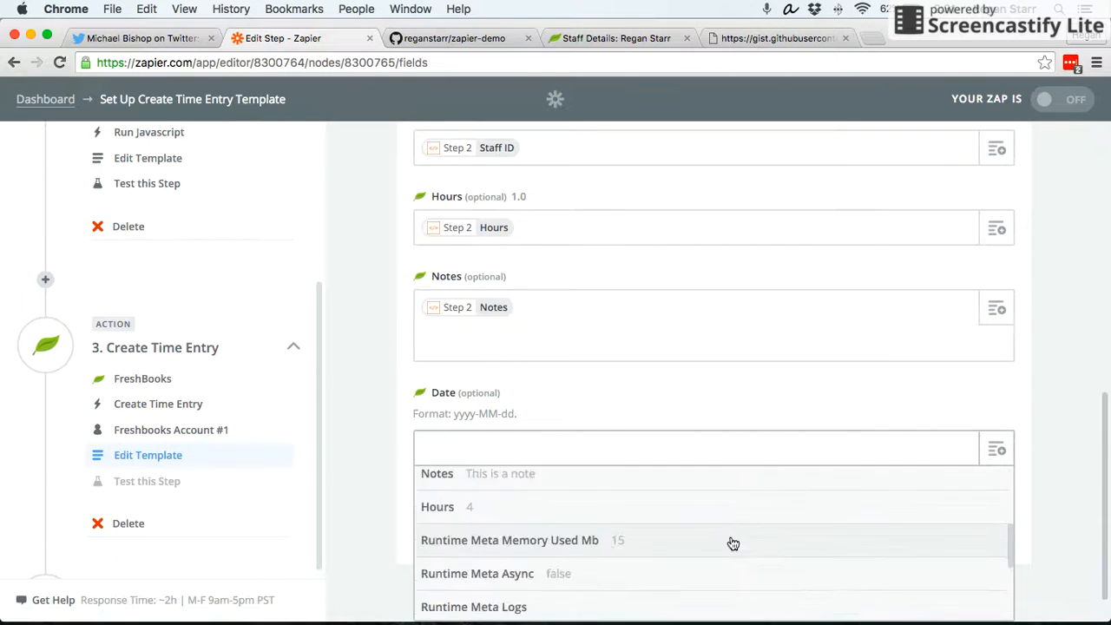
{"action": "scroll", "coordinate": [734, 543], "scroll_direction": "up", "scroll_amount": 3}
{"action": "scroll", "coordinate": [699, 538], "scroll_direction": "down", "scroll_amount": 2}
{"action": "left_click", "coordinate": [605, 538]}
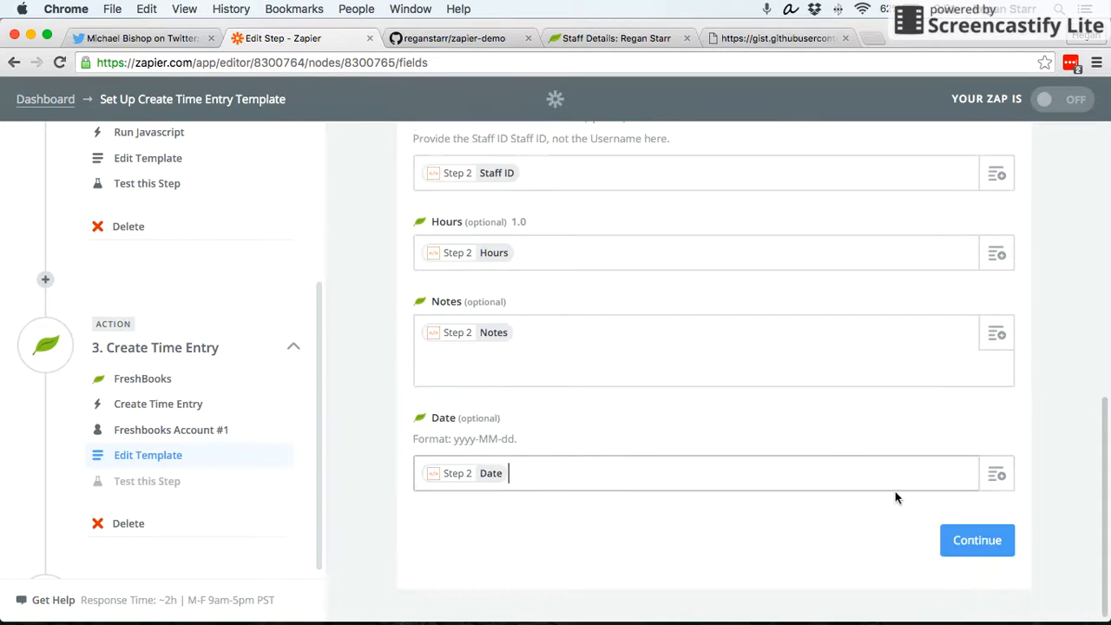
Continue to the FreshBooks test, review the sample values, and create the test time entry
{"action": "left_click", "coordinate": [961, 544]}
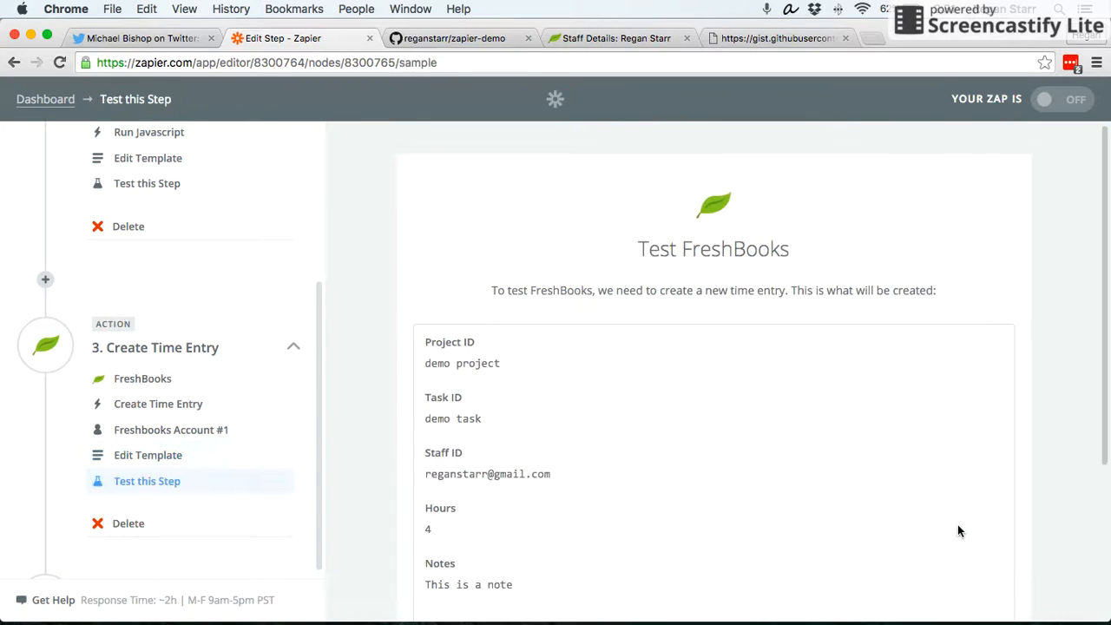
{"action": "scroll", "coordinate": [652, 457], "scroll_direction": "down", "scroll_amount": 1}
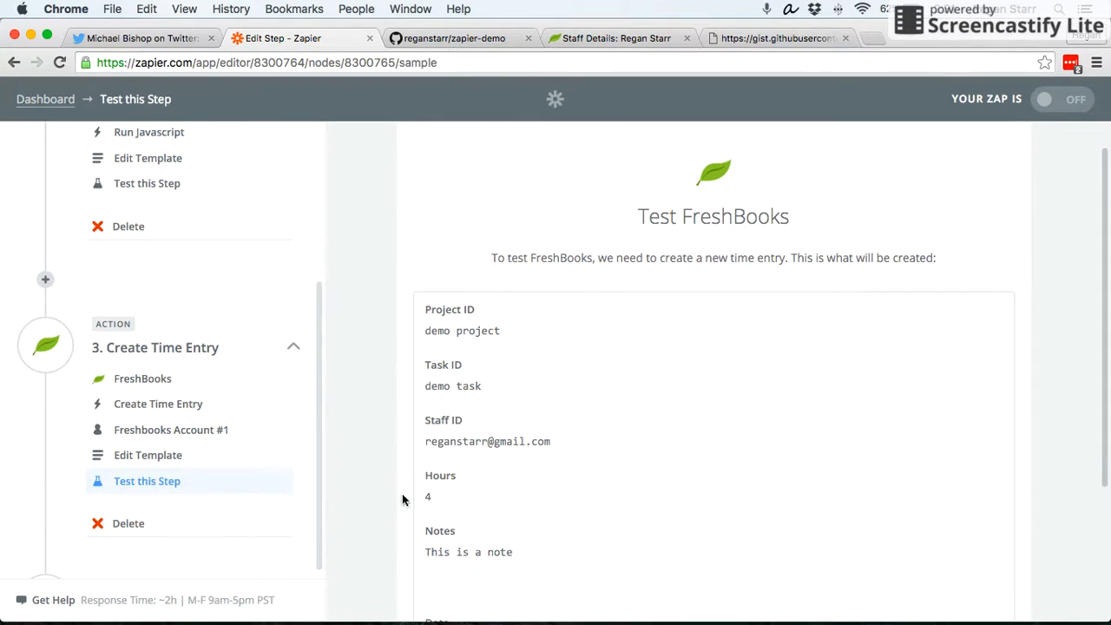
{"action": "scroll", "coordinate": [438, 316], "scroll_direction": "down", "scroll_amount": 1}
{"action": "scroll", "coordinate": [624, 408], "scroll_direction": "down", "scroll_amount": 3}
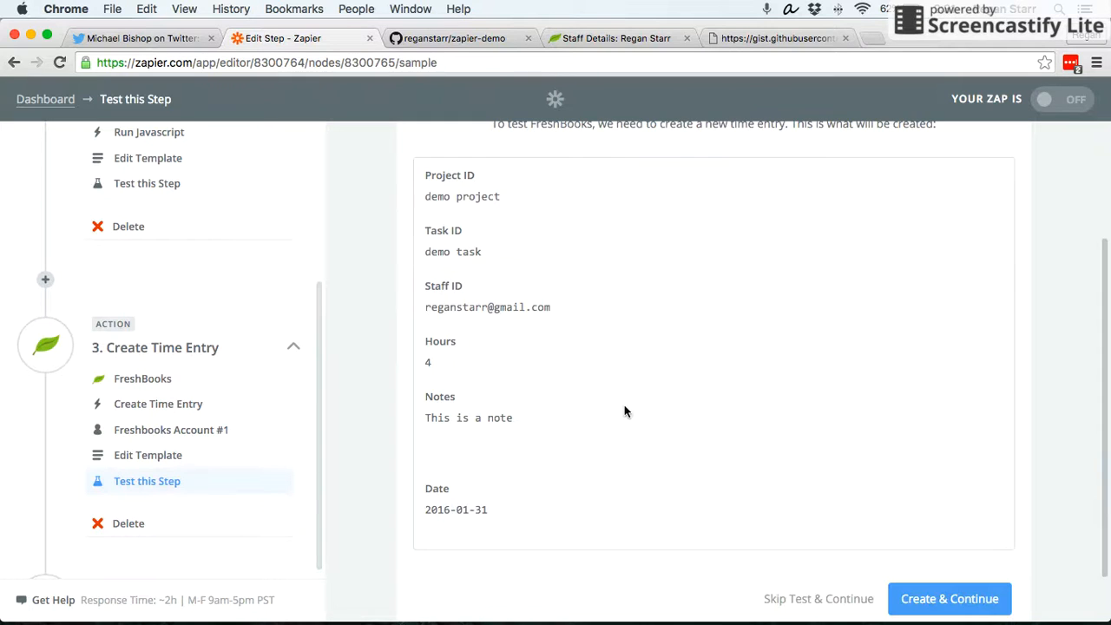
{"action": "left_click", "coordinate": [965, 595]}
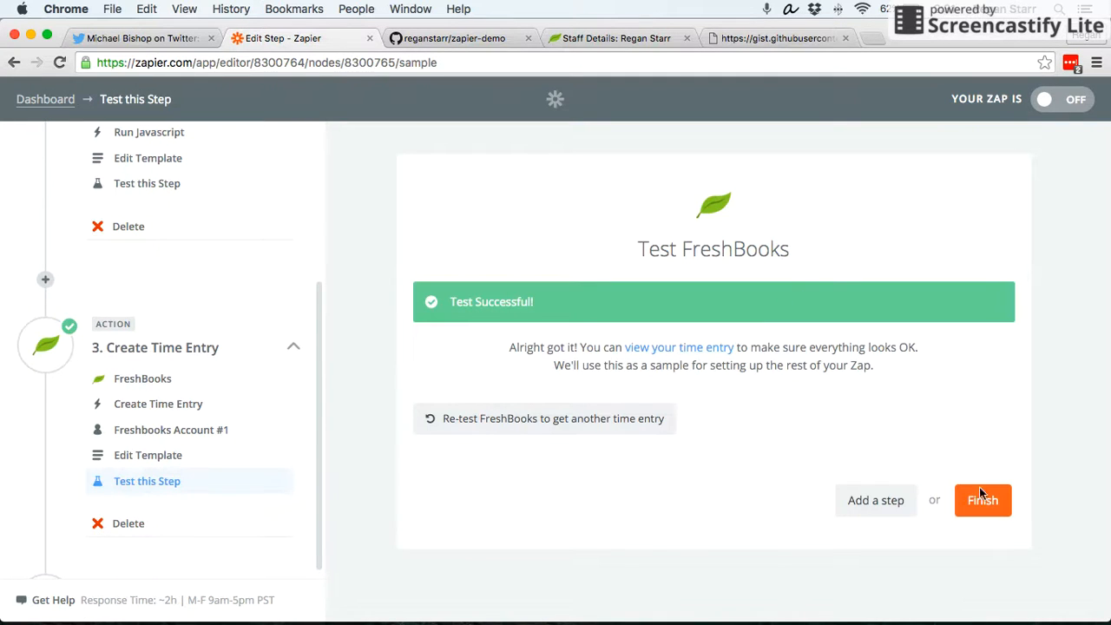
Finish the Zap setup and name the Zap "github commit to freshbooks time entry"
{"action": "left_click", "coordinate": [983, 501]}
{"action": "left_click", "coordinate": [662, 351]}
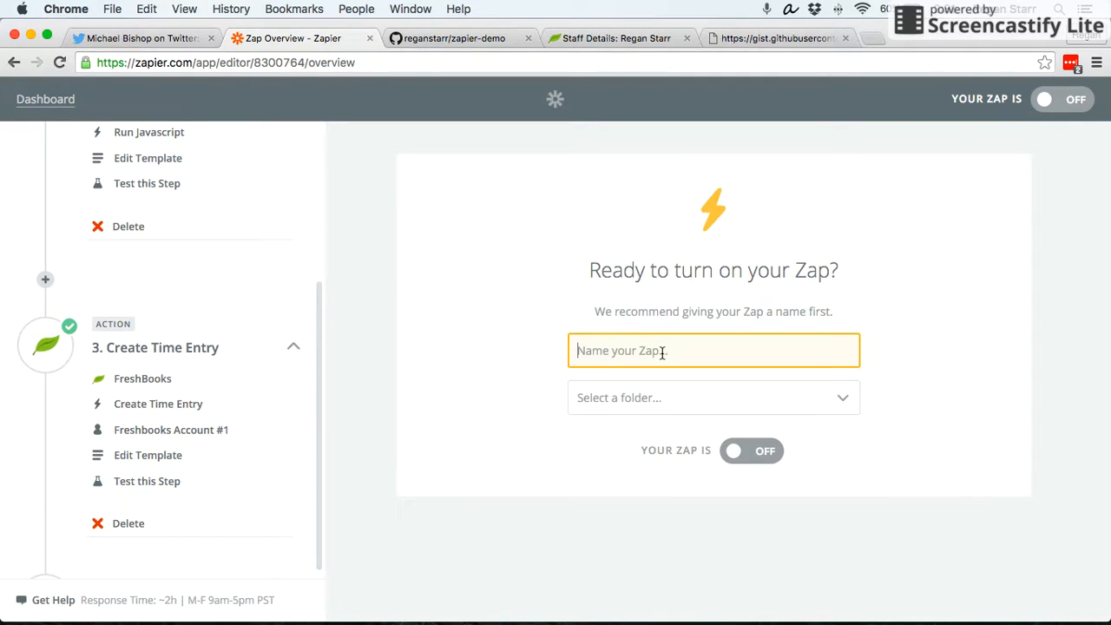
{"action": "type", "text": "github commit to freshbook"}
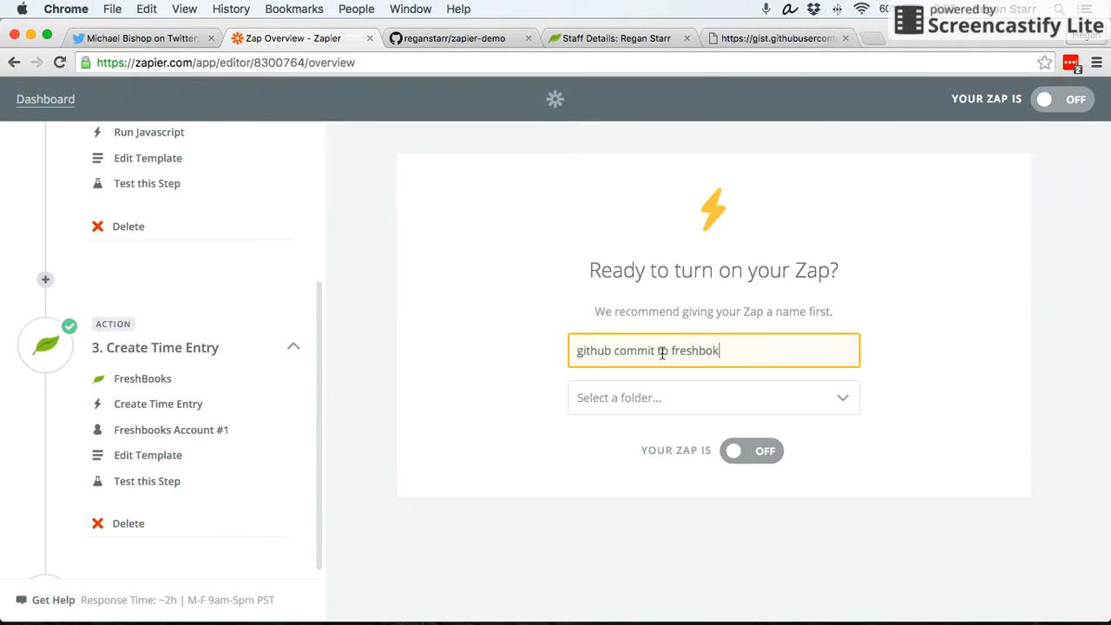
{"action": "key", "text": "BackSpace"}
{"action": "type", "text": "oks time entry"}
Put the Zap in the Demo folder and turn it on
{"action": "left_click", "coordinate": [665, 405]}
{"action": "left_click", "coordinate": [662, 466]}
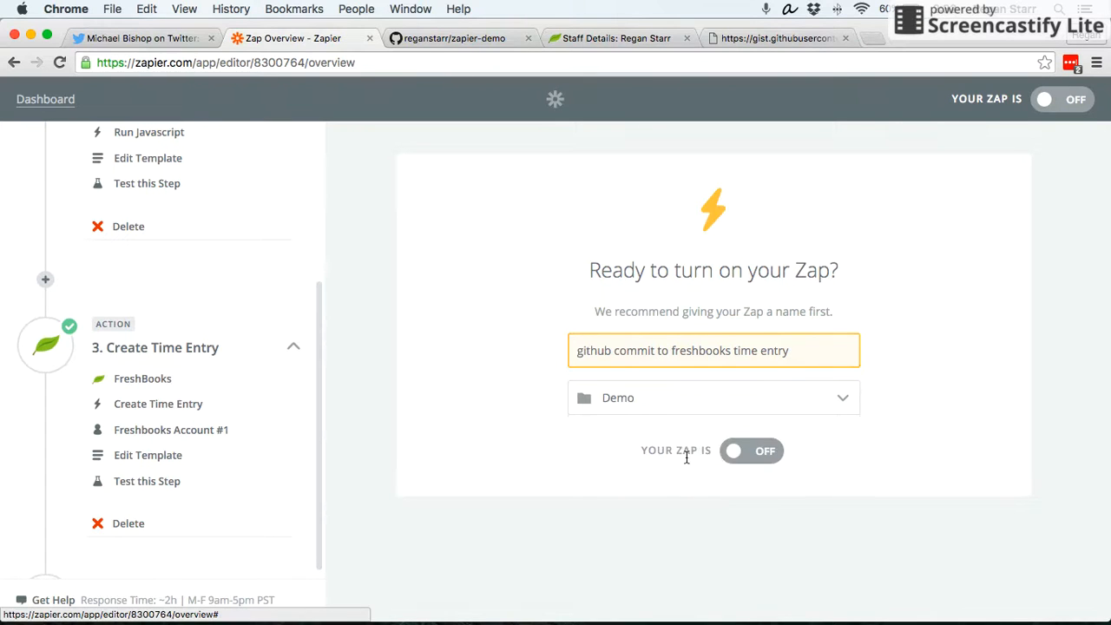
{"action": "left_click", "coordinate": [744, 453]}
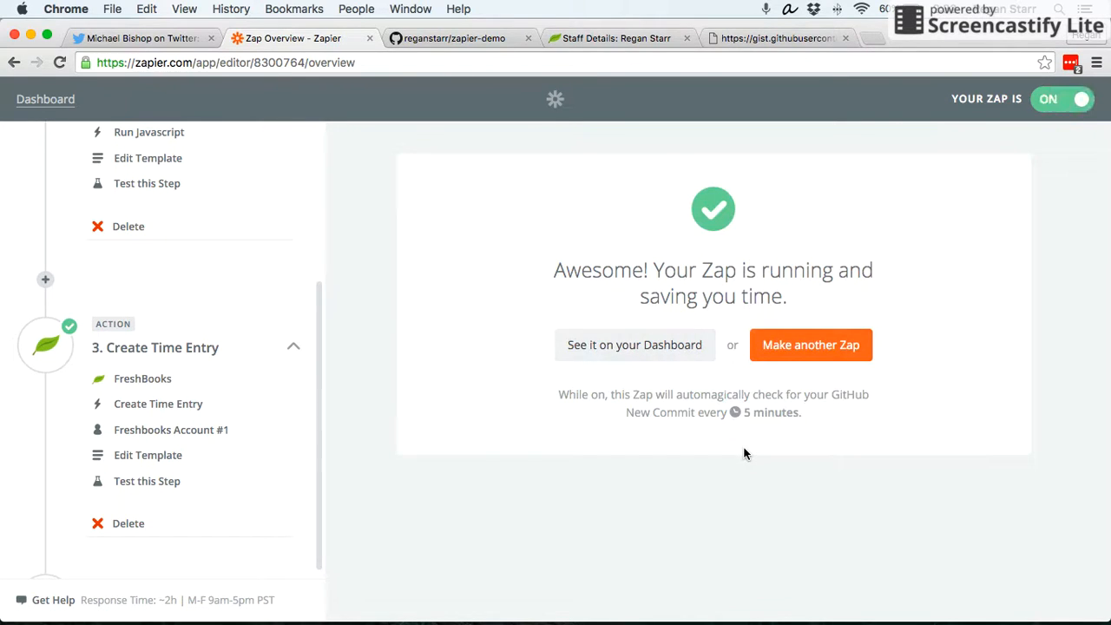
Switch to FreshBooks and view the time tracking project list to check the hours logged on demo project
{"action": "left_click", "coordinate": [612, 38]}
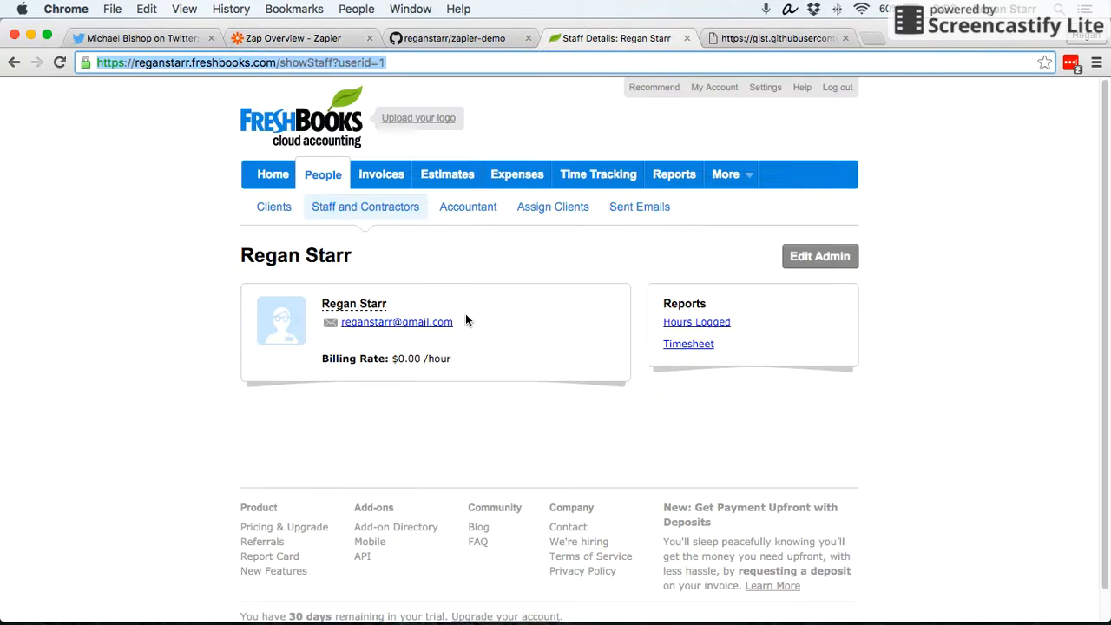
{"action": "left_click", "coordinate": [600, 180]}
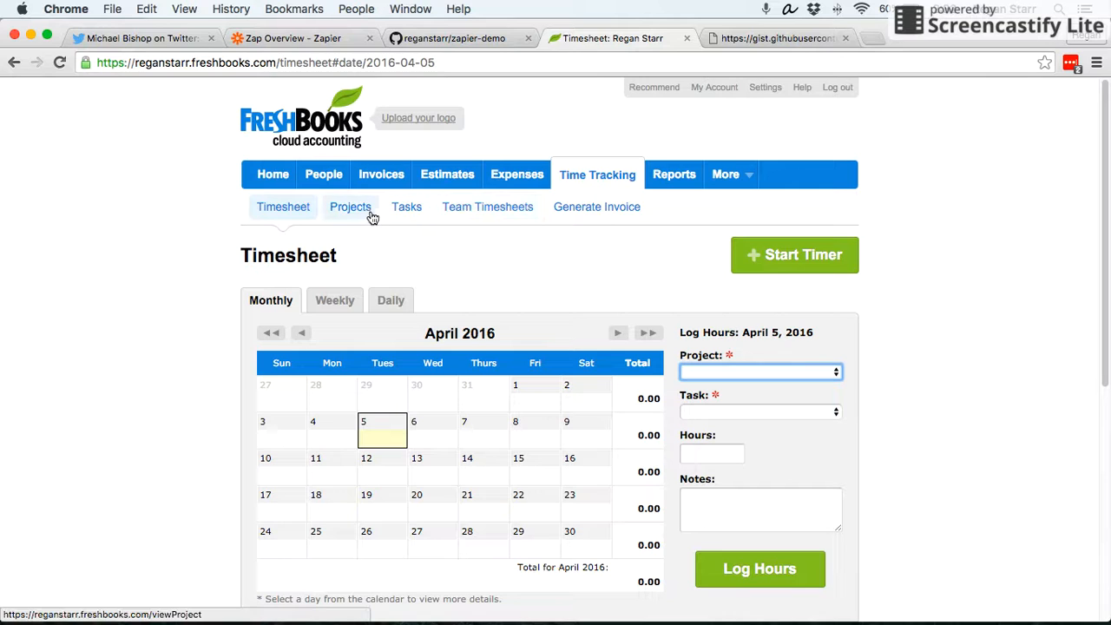
{"action": "left_click", "coordinate": [369, 217]}
{"action": "scroll", "coordinate": [491, 373], "scroll_direction": "down", "scroll_amount": 2}
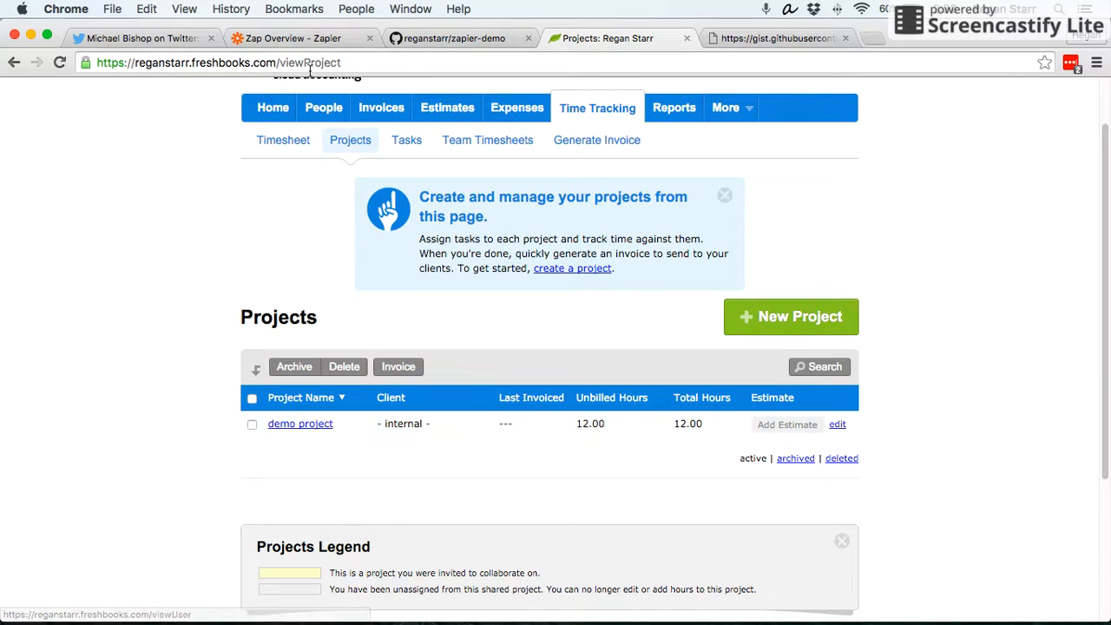
Switch to GitHub and start a new file test2.txt in the zapier-demo repository, entering "test" as its contents
{"action": "left_click", "coordinate": [425, 39]}
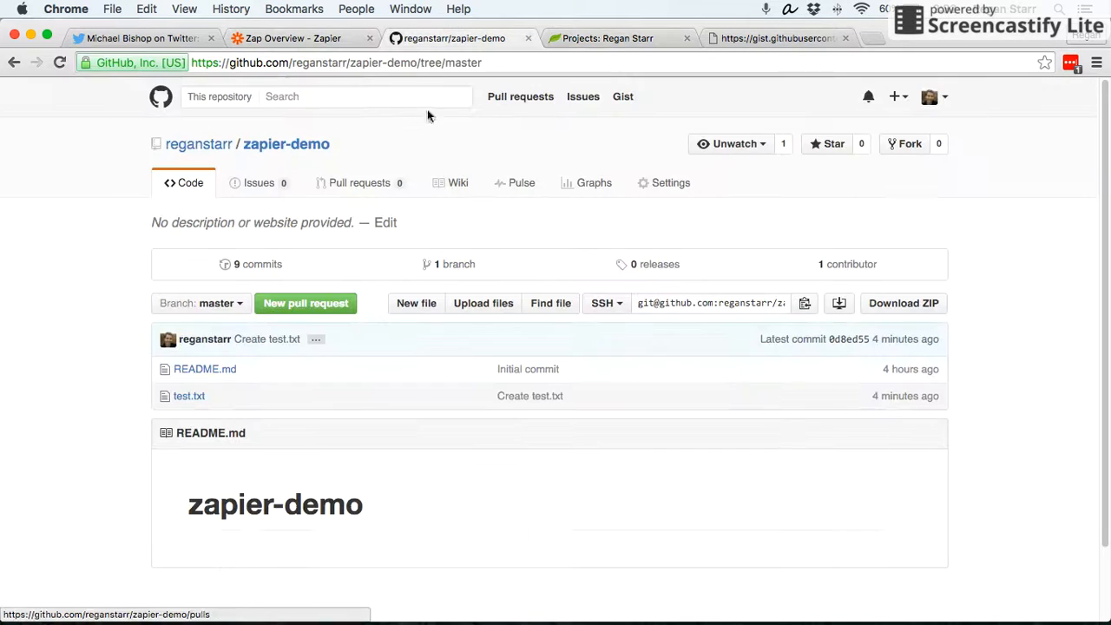
{"action": "left_click", "coordinate": [305, 145]}
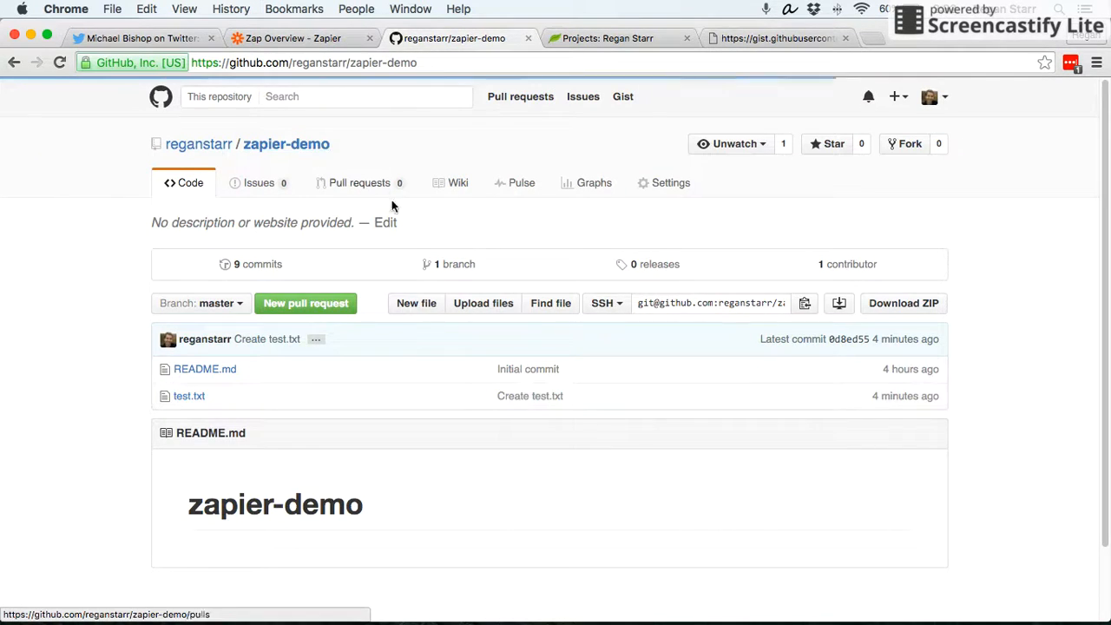
{"action": "left_click", "coordinate": [415, 306]}
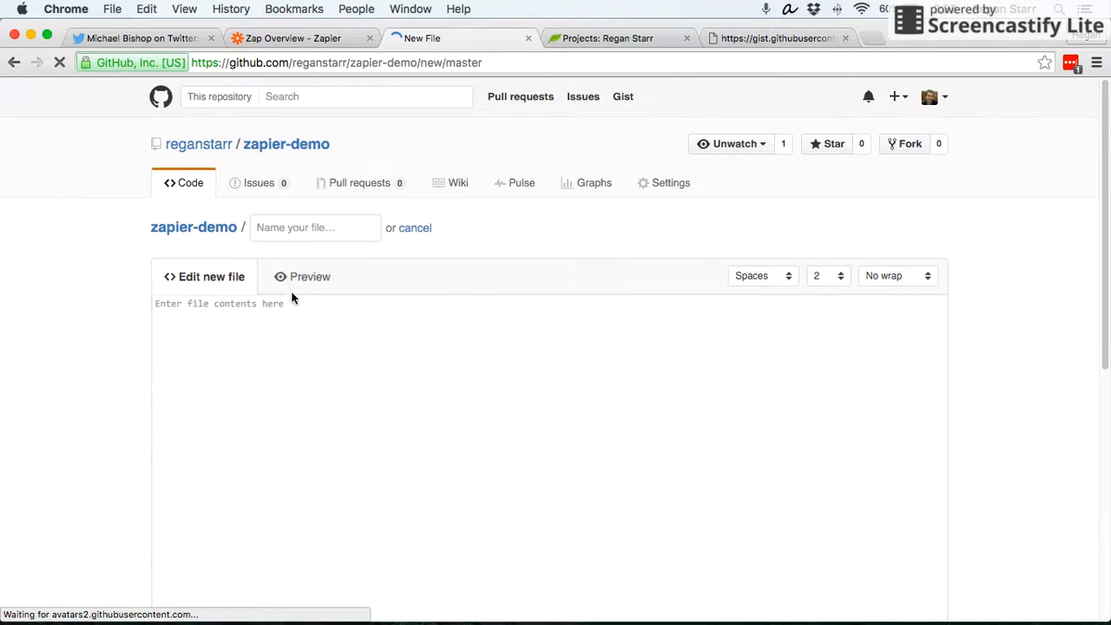
{"action": "type", "text": "test2.txt"}
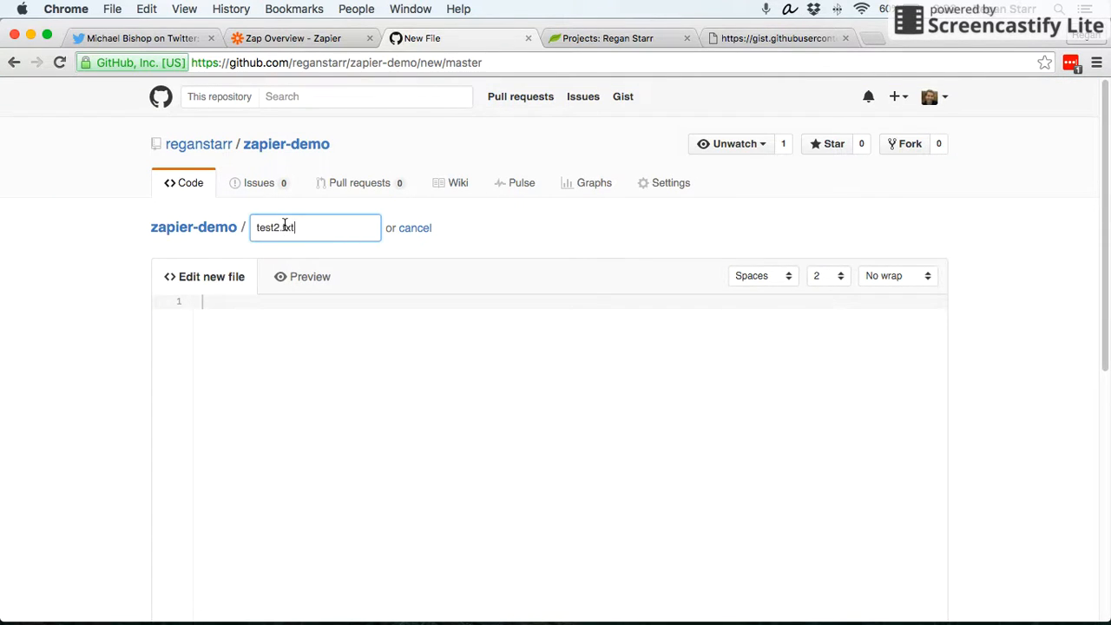
{"action": "key", "text": "Tab"}
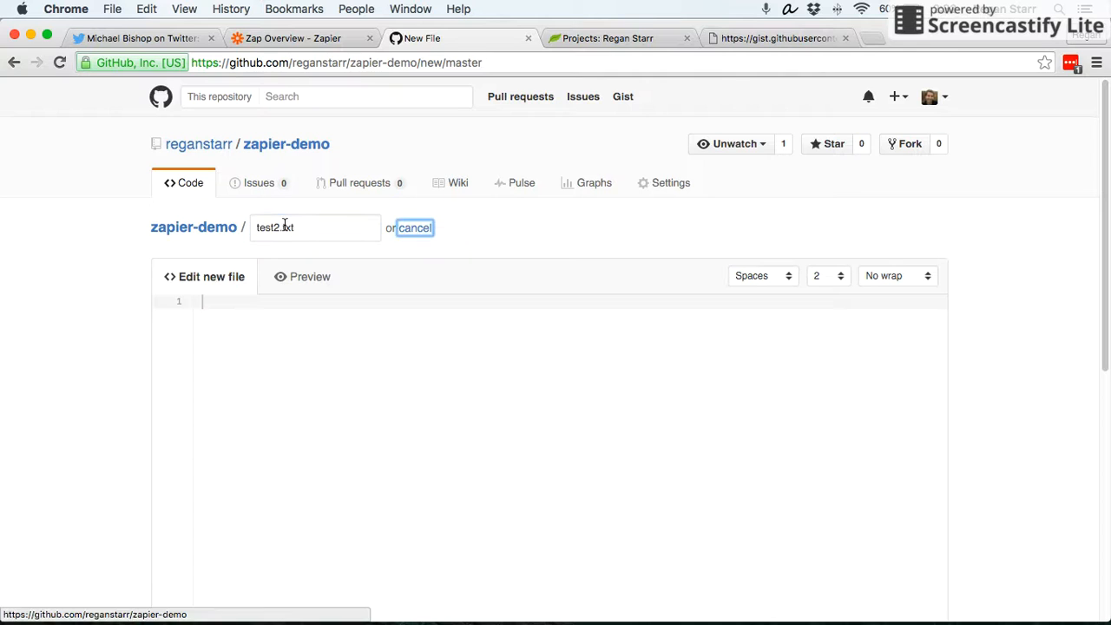
{"action": "type", "text": "test"}
{"action": "scroll", "coordinate": [402, 351], "scroll_direction": "down", "scroll_amount": 10}
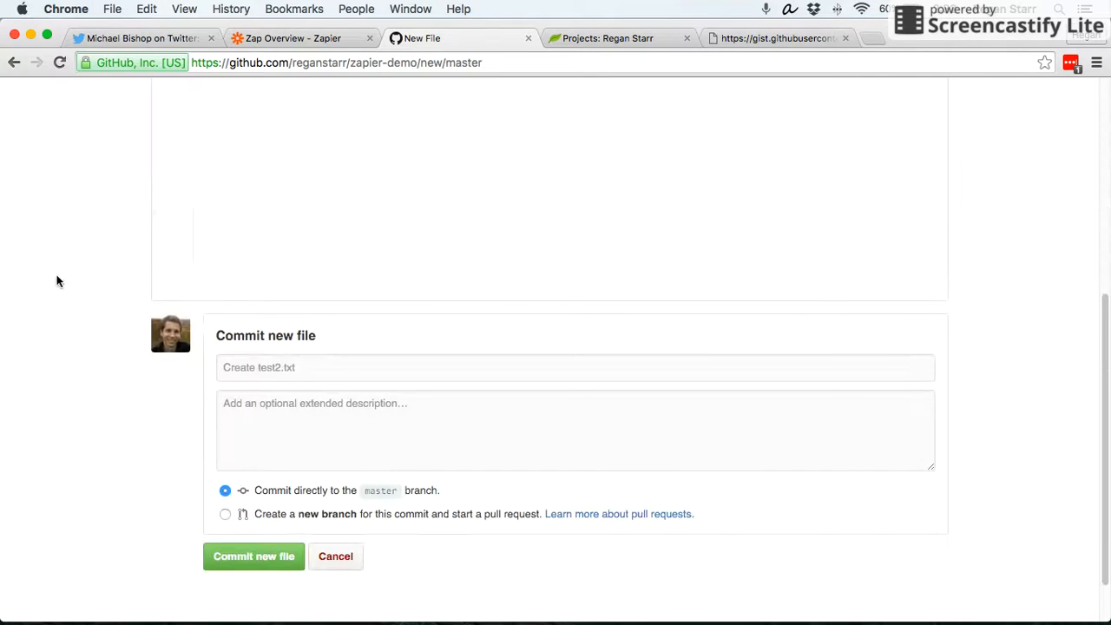
{"action": "left_click", "coordinate": [256, 307]}
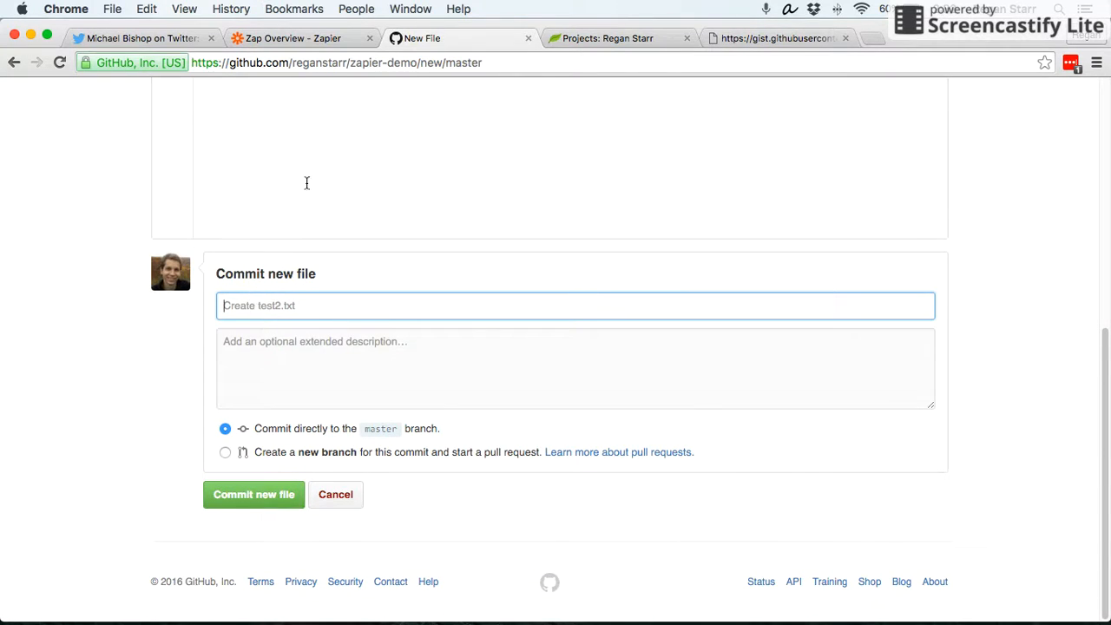
Switch to Zapier and copy the sample freshbooksTimeEntryObject from the code comment in the Run Javascript template
{"action": "left_click", "coordinate": [295, 38]}
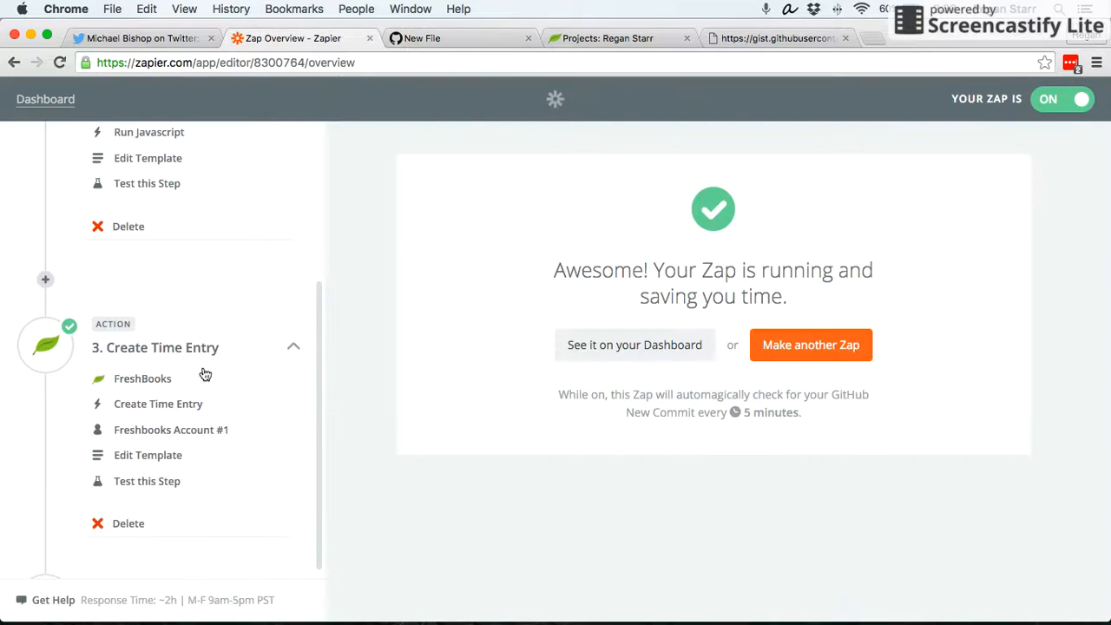
{"action": "scroll", "coordinate": [205, 374], "scroll_direction": "up", "scroll_amount": 2}
{"action": "left_click", "coordinate": [167, 253]}
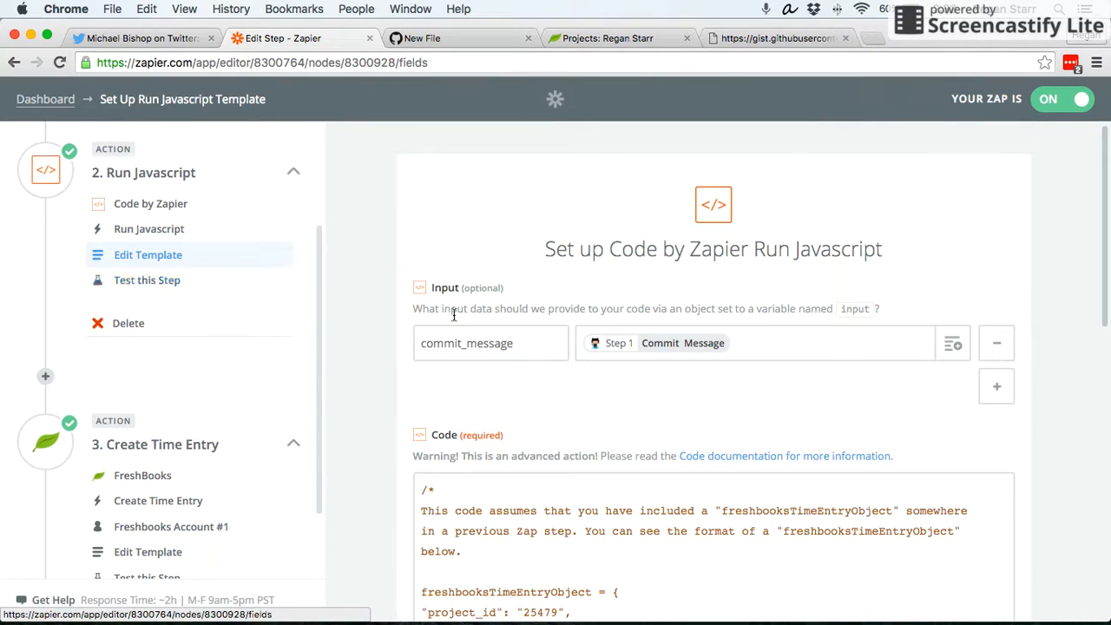
{"action": "scroll", "coordinate": [347, 312], "scroll_direction": "down", "scroll_amount": 5}
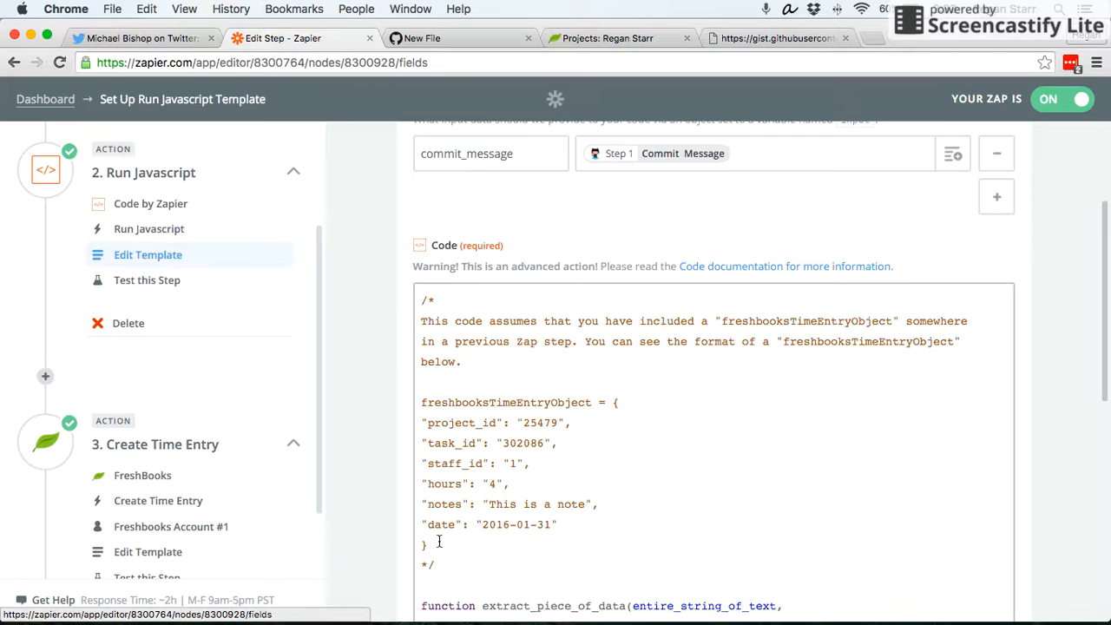
{"action": "left_click_drag", "start_coordinate": [438, 542], "coordinate": [389, 412]}
{"action": "key", "text": "super+c"}
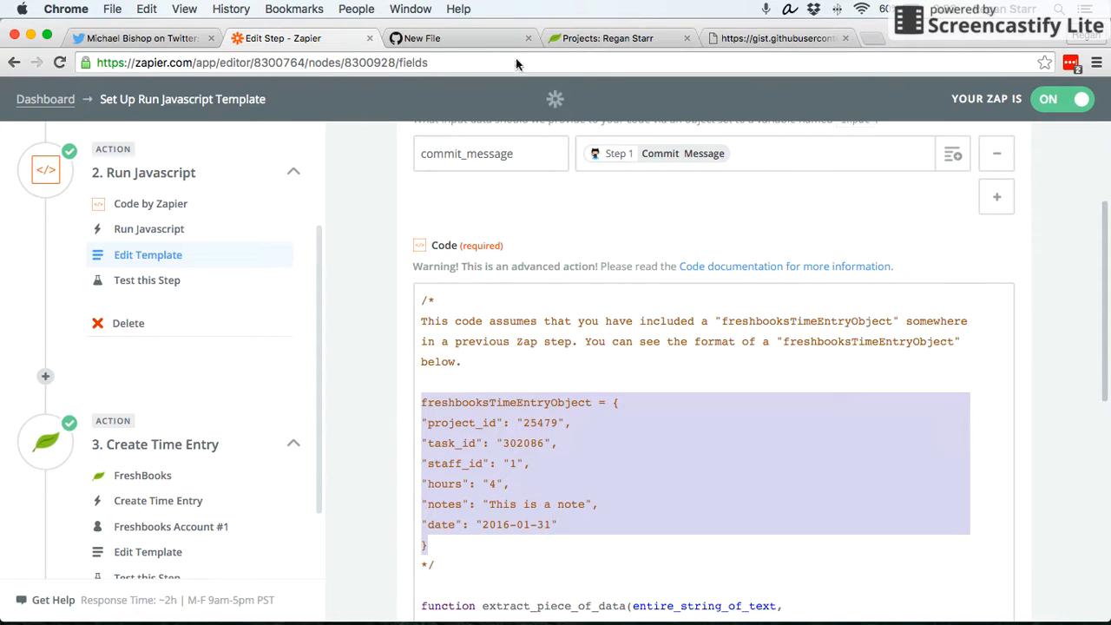
Paste the copied freshbooksTimeEntryObject into the extended description of the test2.txt commit on GitHub
{"action": "left_click", "coordinate": [490, 38]}
{"action": "left_click", "coordinate": [273, 389]}
{"action": "key", "text": "super+v"}
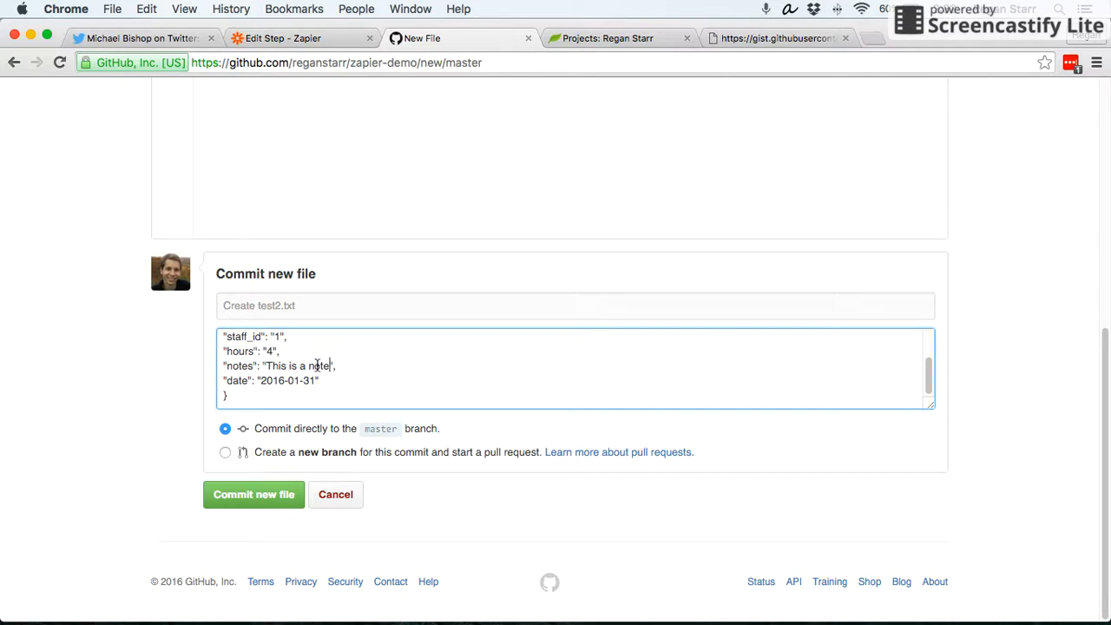
Change the pasted object's notes to "This is another note" and its hours to 2
{"action": "left_click", "coordinate": [303, 366]}
{"action": "type", "text": "nother"}
{"action": "scroll", "coordinate": [274, 350], "scroll_direction": "up", "scroll_amount": 3}
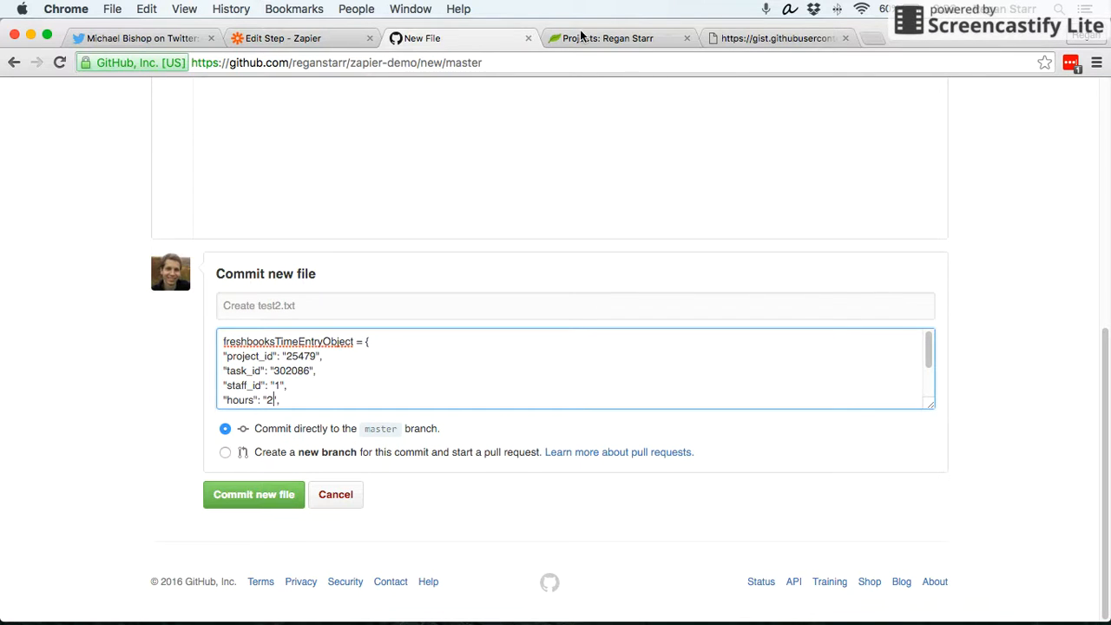
Check the demo project's hours in FreshBooks, and commit the new test2.txt file directly to the master branch on GitHub
{"action": "left_click", "coordinate": [622, 39]}
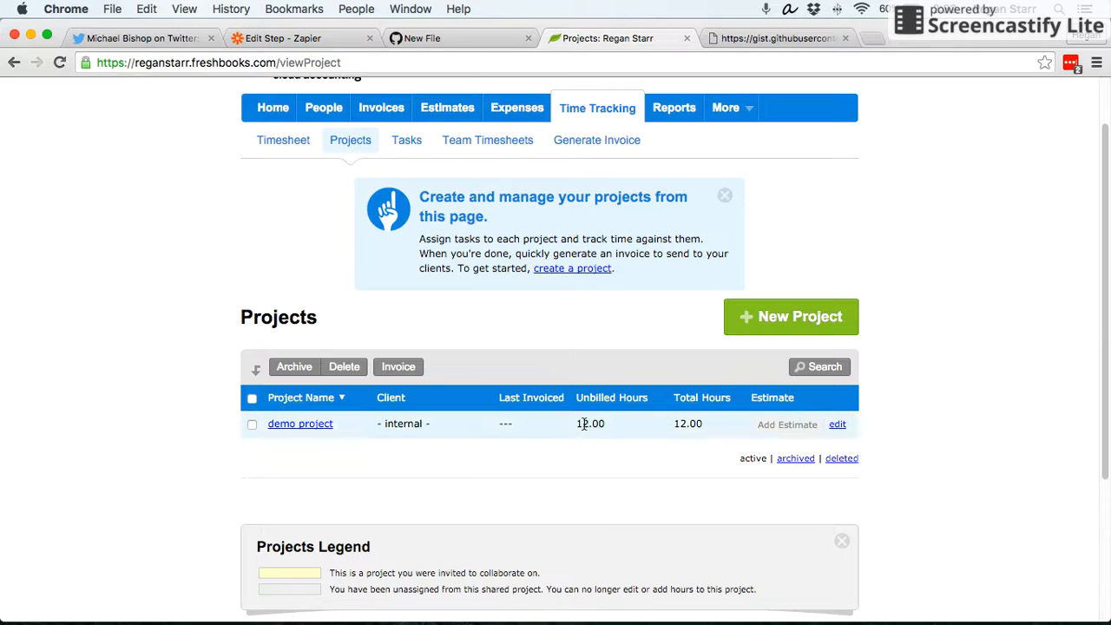
{"action": "left_click", "coordinate": [455, 37]}
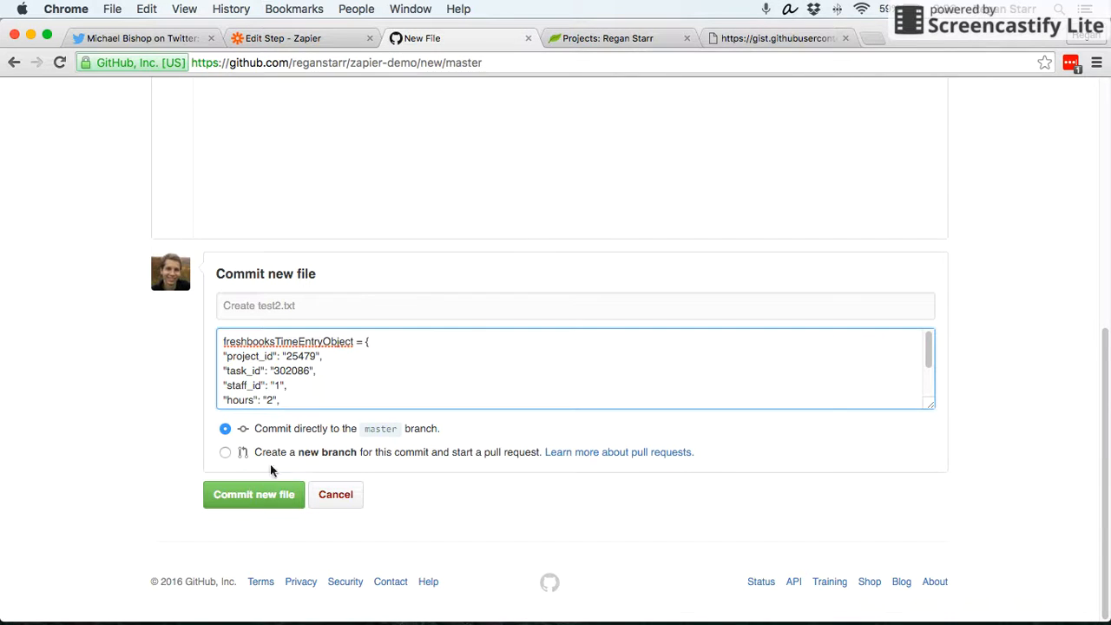
{"action": "left_click", "coordinate": [271, 493]}
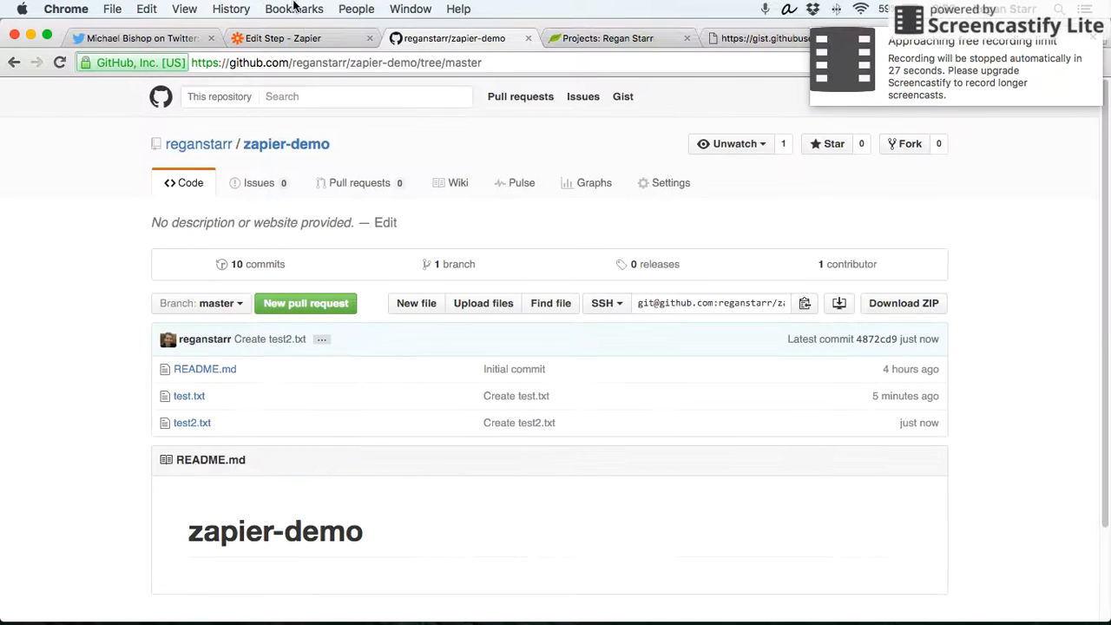
Switch to Zapier and leave the Zap editor for the dashboard listing all Zaps
{"action": "left_click", "coordinate": [332, 38]}
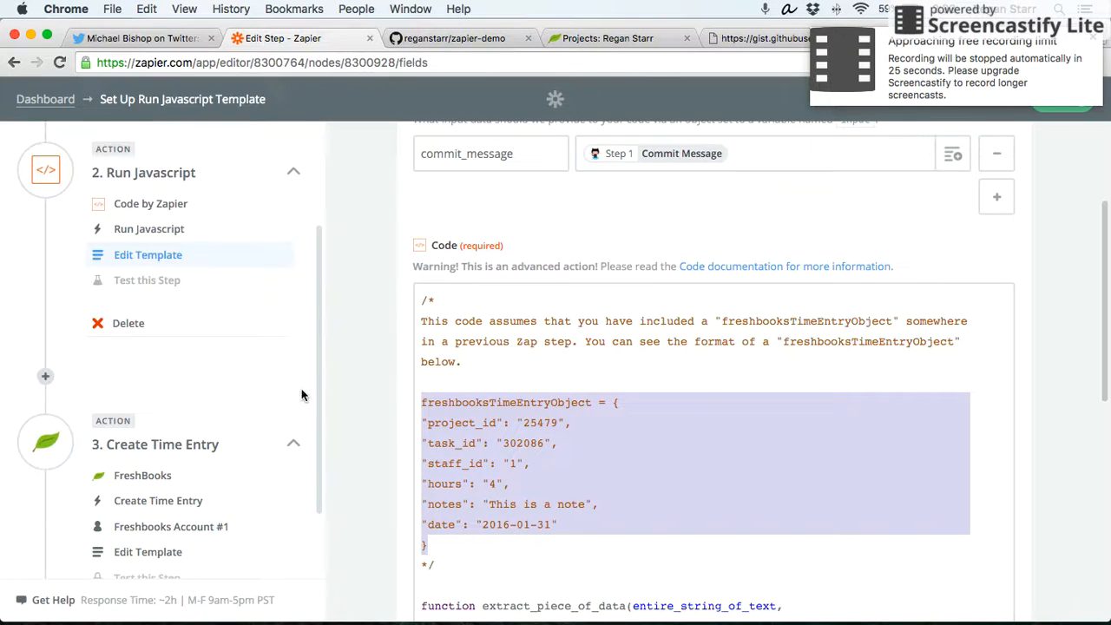
{"action": "scroll", "coordinate": [295, 391], "scroll_direction": "down", "scroll_amount": 3}
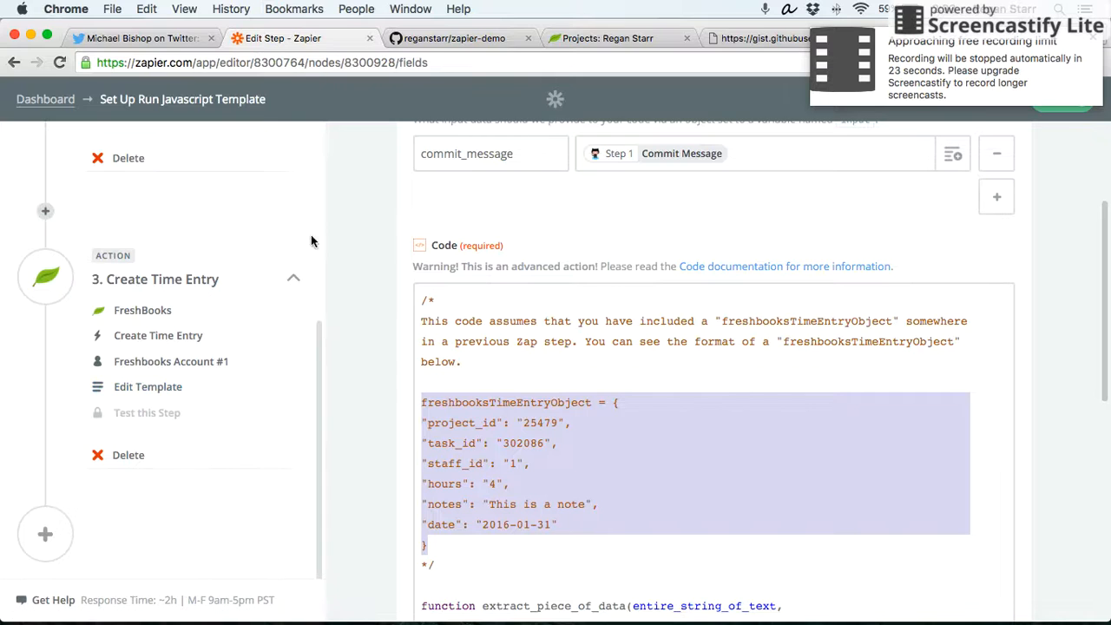
{"action": "scroll", "coordinate": [221, 227], "scroll_direction": "up", "scroll_amount": 5}
{"action": "left_click", "coordinate": [48, 99]}
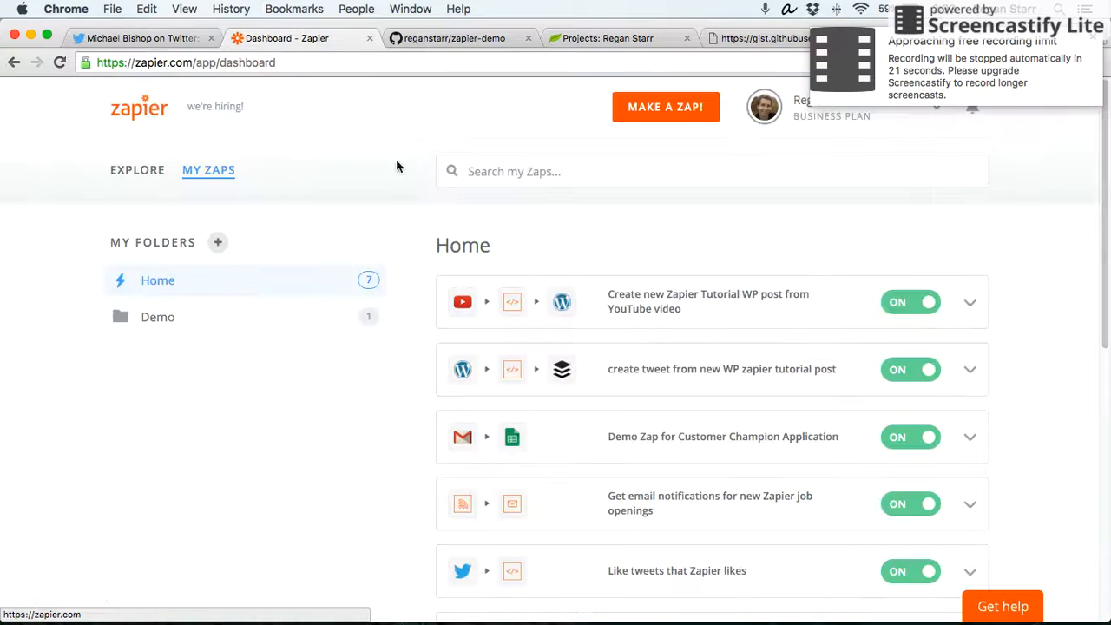
{"action": "scroll", "coordinate": [687, 350], "scroll_direction": "down", "scroll_amount": 10}
{"action": "scroll", "coordinate": [720, 359], "scroll_direction": "up", "scroll_amount": 10}
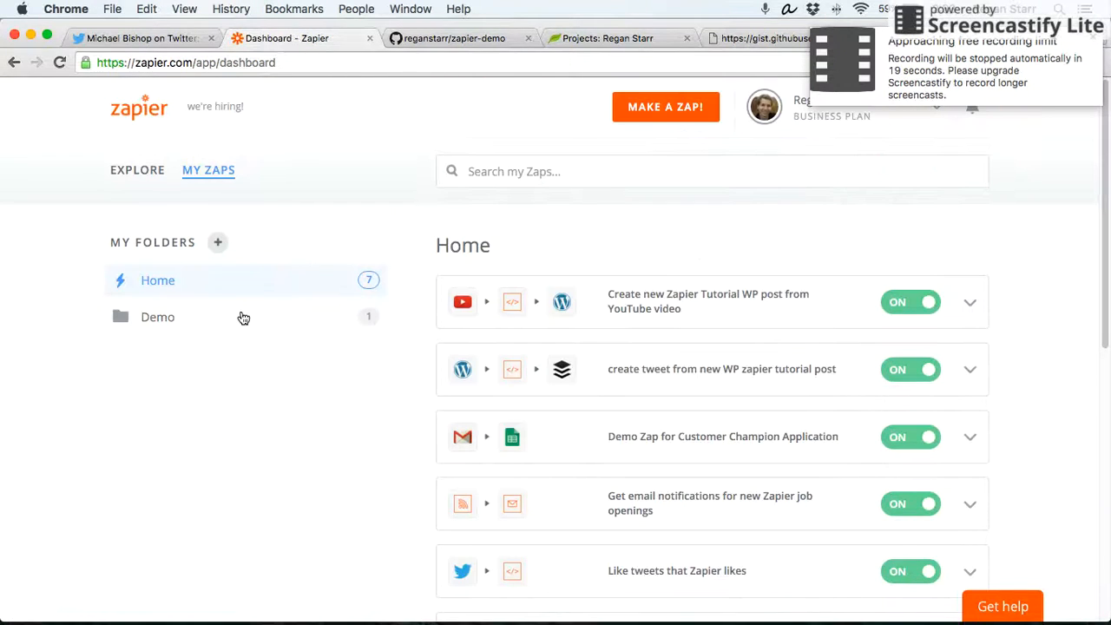
Run the "github commit to freshbooks time entry" Zap from the Demo folder and switch to the FreshBooks project list
{"action": "left_click", "coordinate": [265, 329]}
{"action": "left_click", "coordinate": [968, 303]}
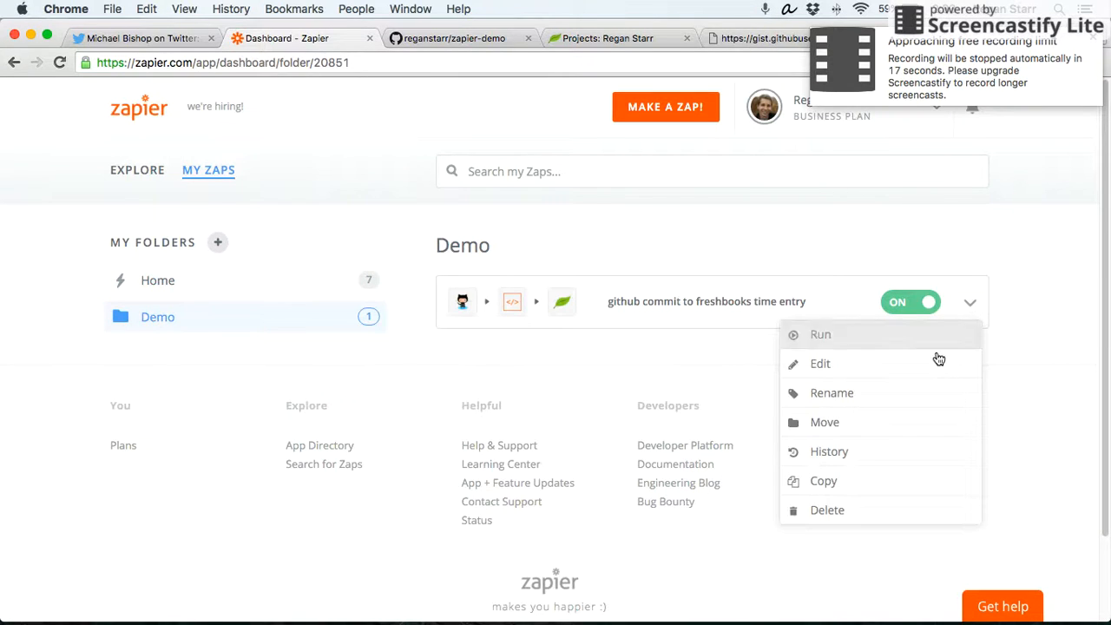
{"action": "left_click", "coordinate": [905, 341]}
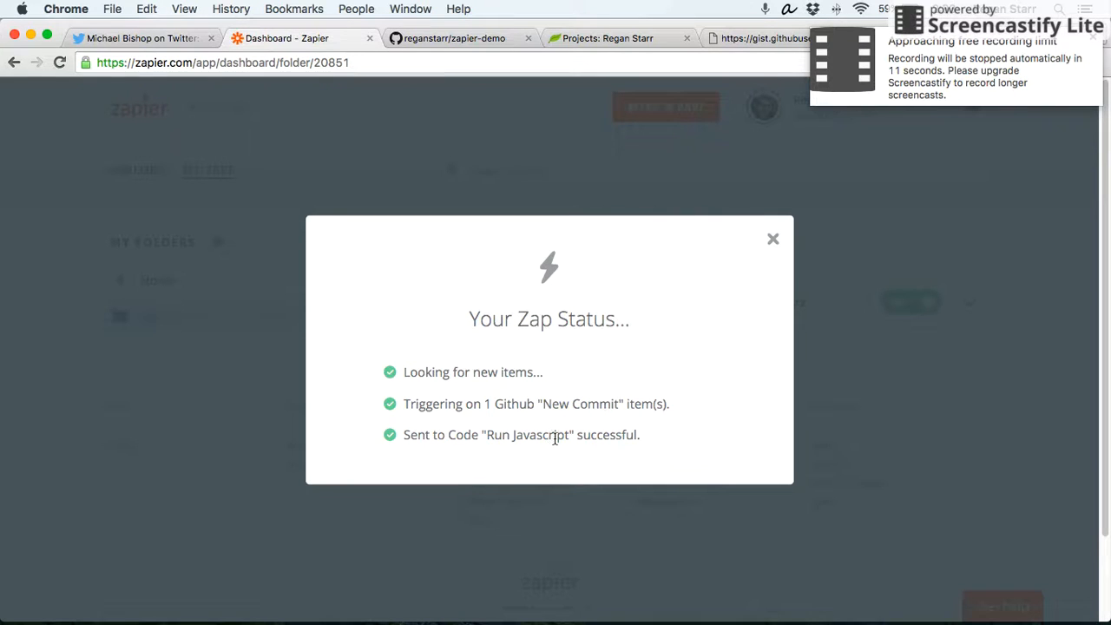
{"action": "left_click", "coordinate": [608, 38]}
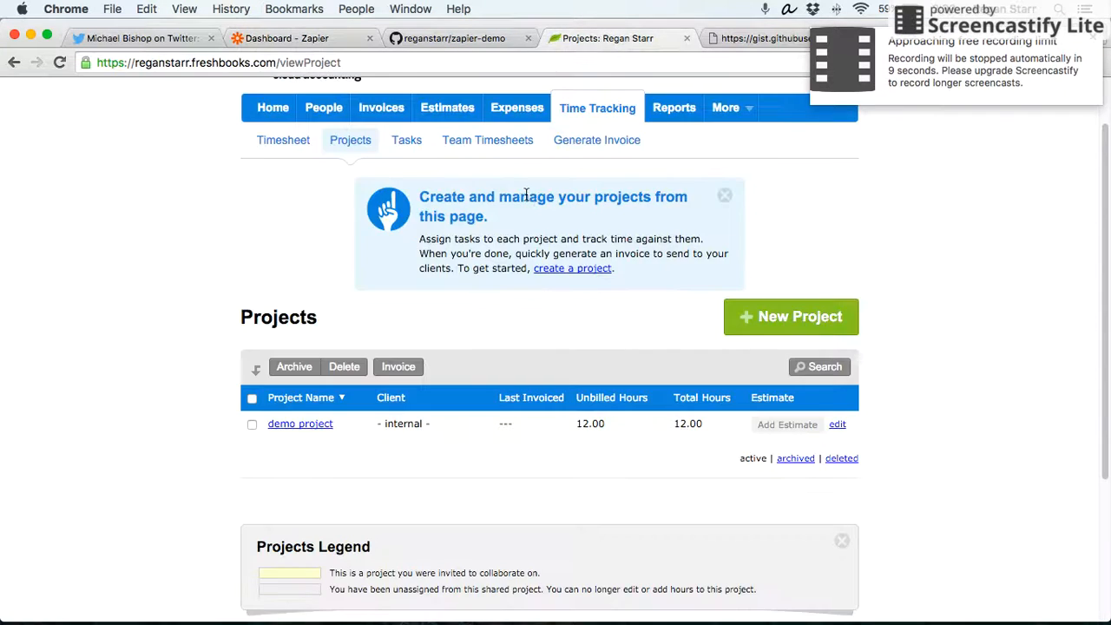